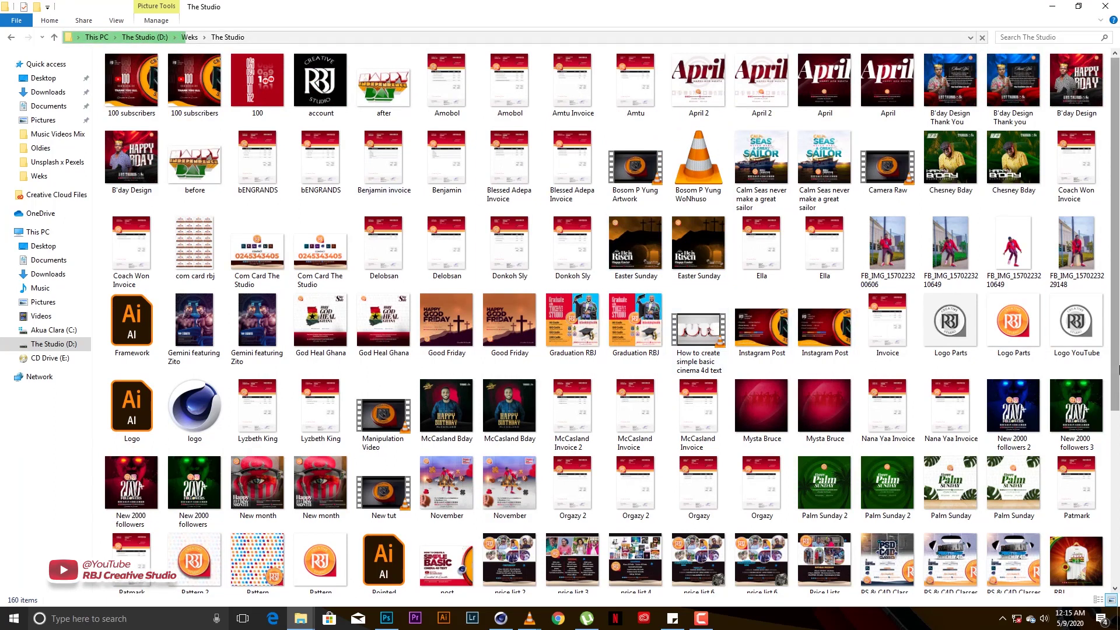
- Open The Studio image from The Studio folder and view the 3D logo artwork
drag(1118, 362, 1119, 503)
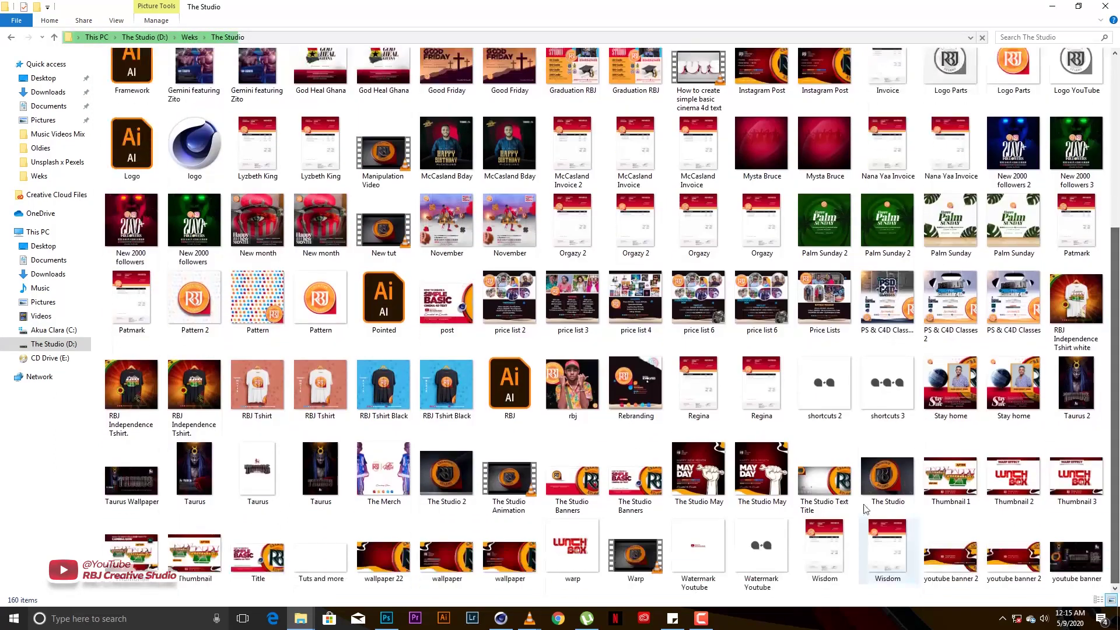
click(888, 493)
double_click(888, 493)
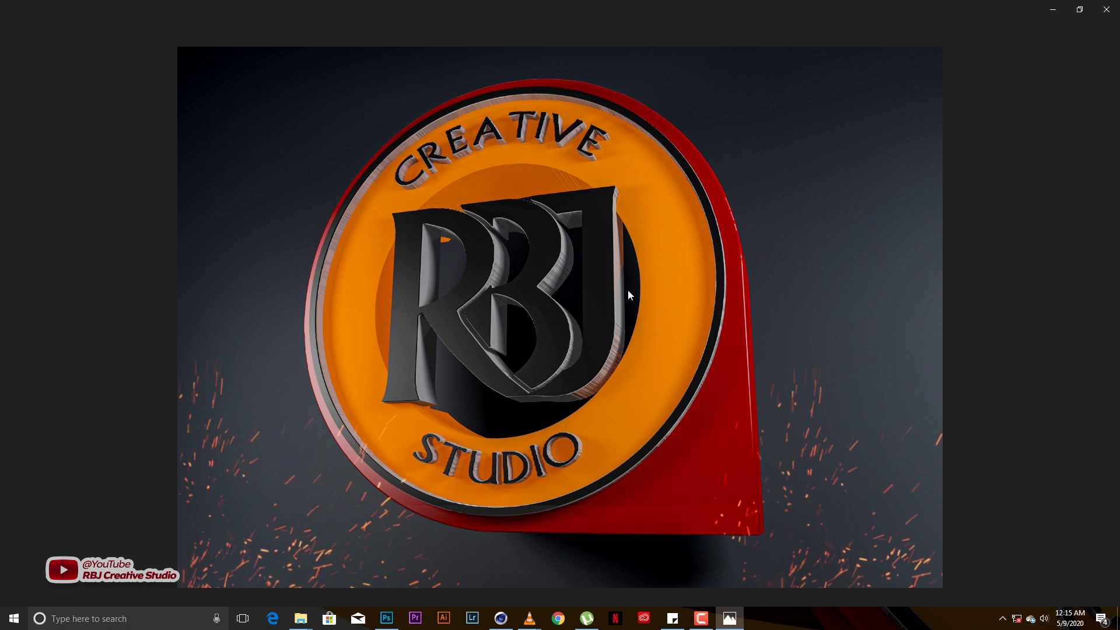
scroll(627, 292, down, 1)
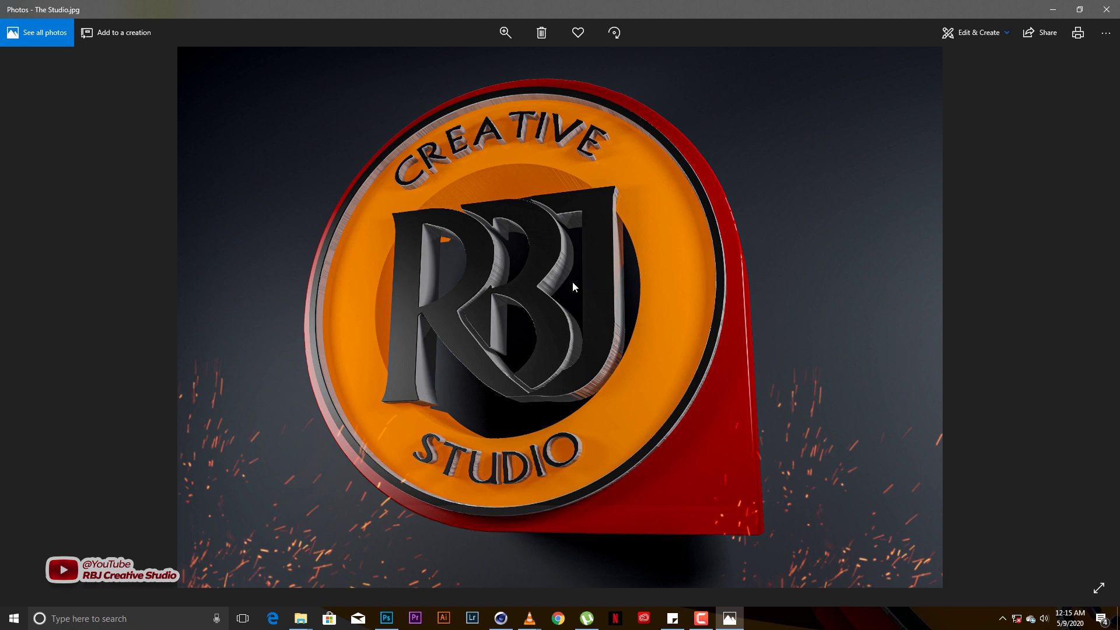
- Minimize the image viewer, switch to Photoshop and set the foreground color to 7a0000
click(1053, 9)
click(387, 618)
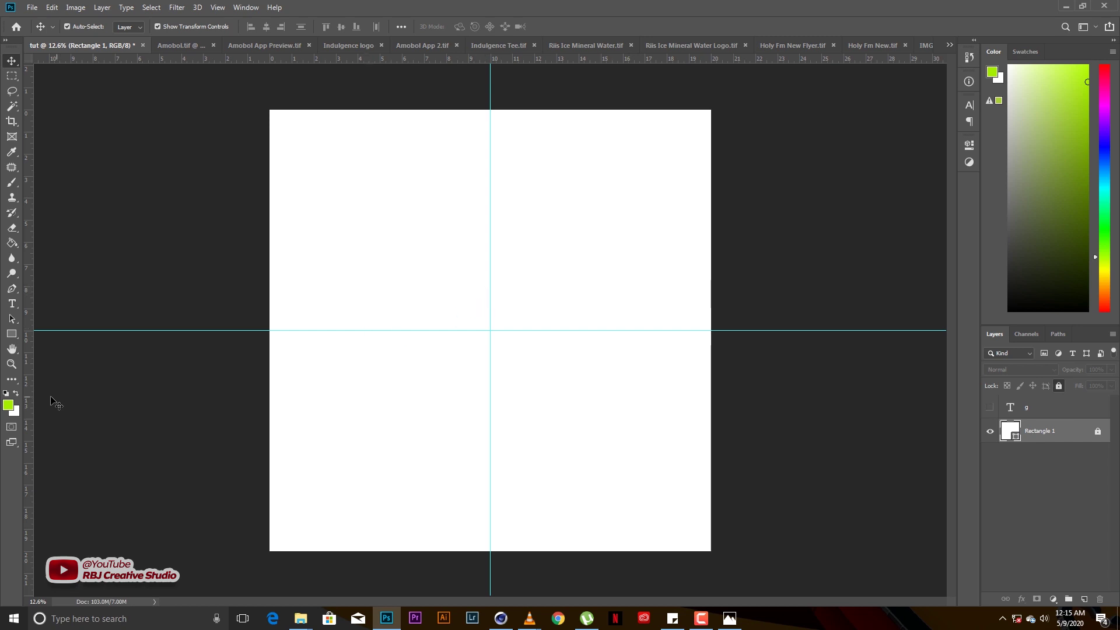
click(8, 405)
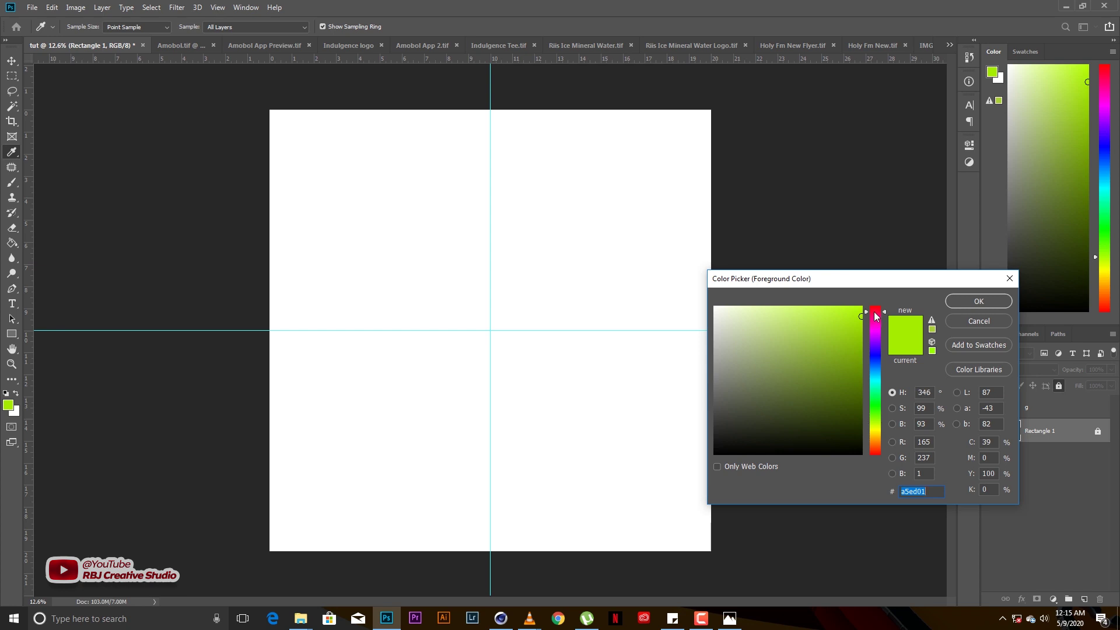
text(7a0000)
key(Return)
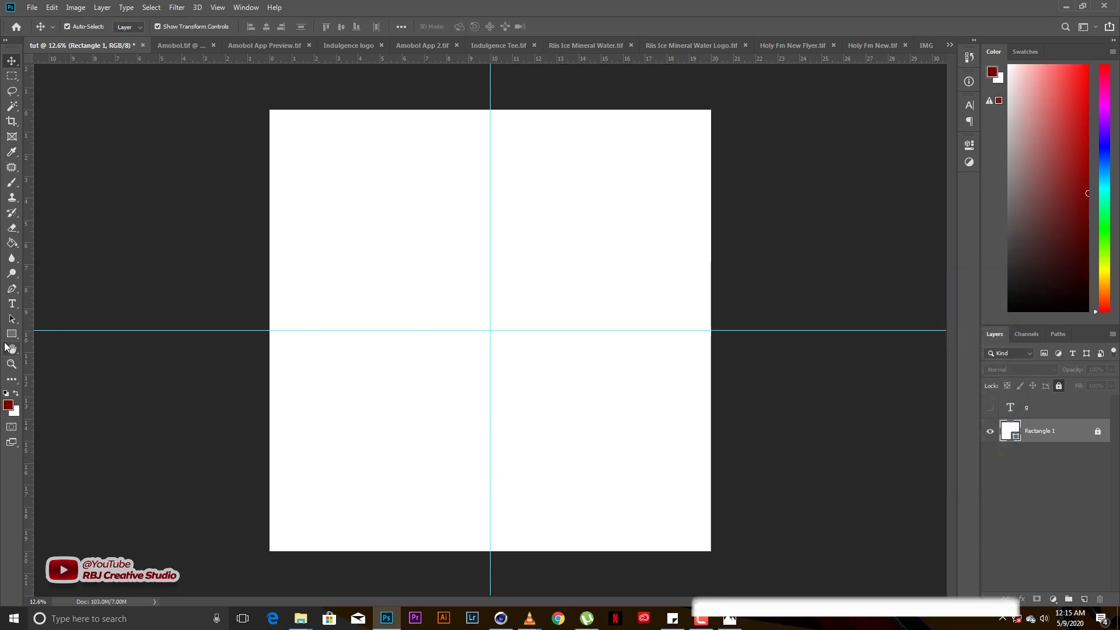
- Draw a rounded square about 1609 px wide with a 200 px corner radius and center it on the guide intersection
click(12, 334)
click(76, 345)
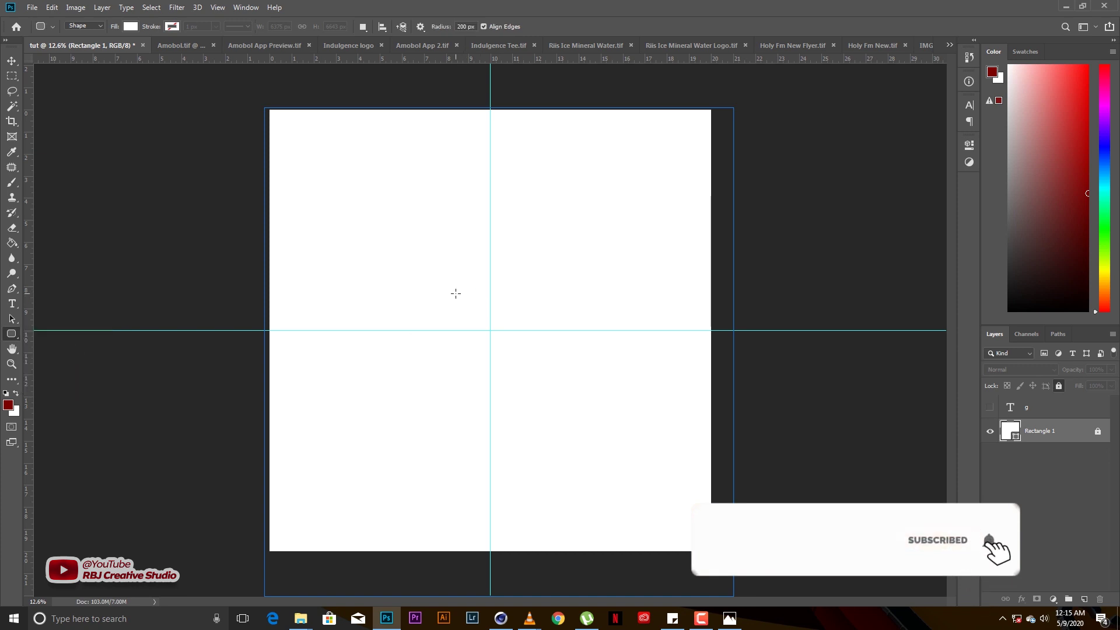
click(1012, 408)
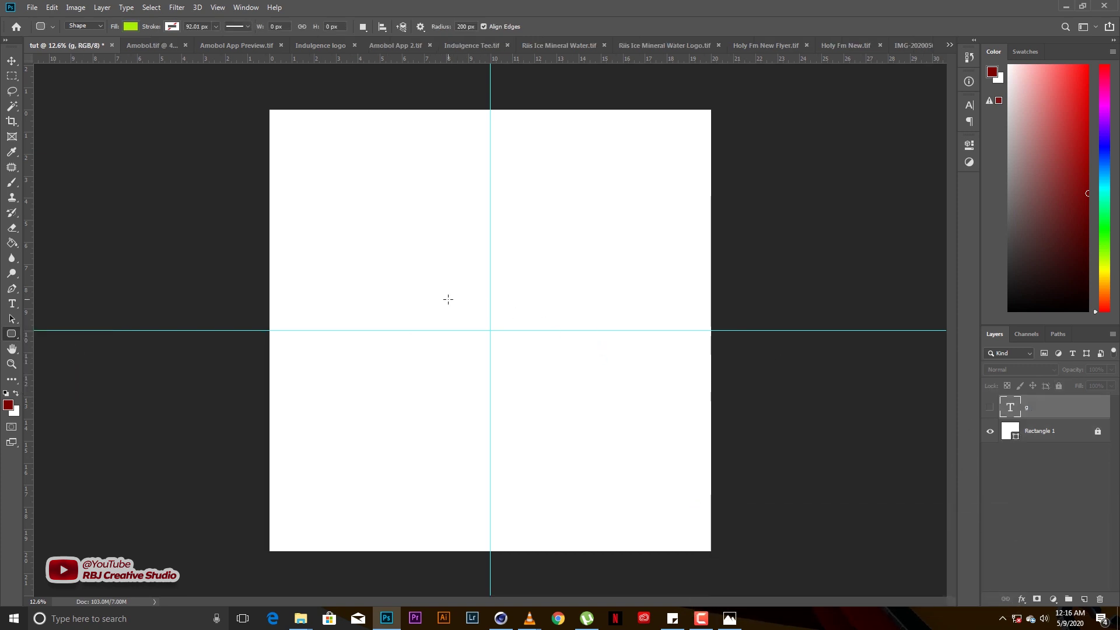
shift+drag(448, 300, 588, 417)
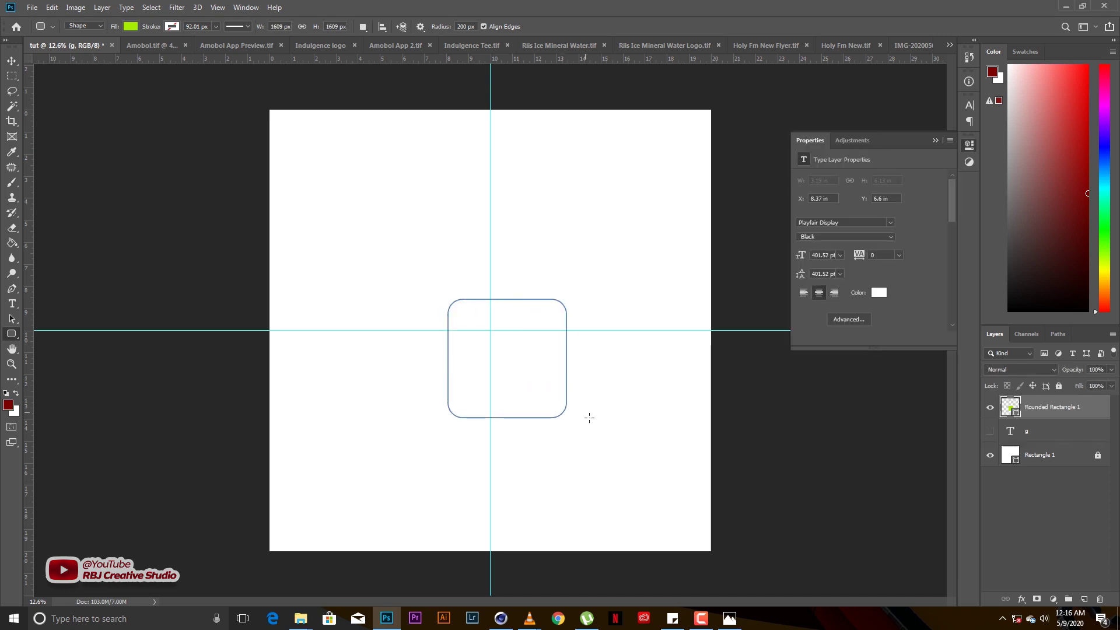
key(v)
drag(520, 373, 504, 344)
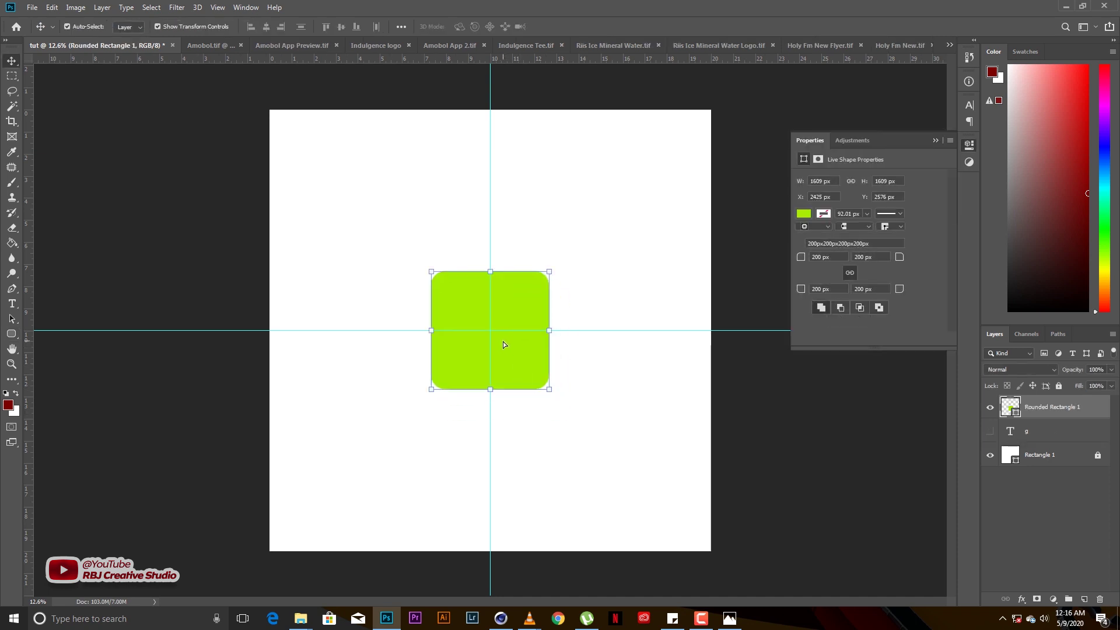
- Change the rounded square's fill to dark red 720015
double_click(1009, 406)
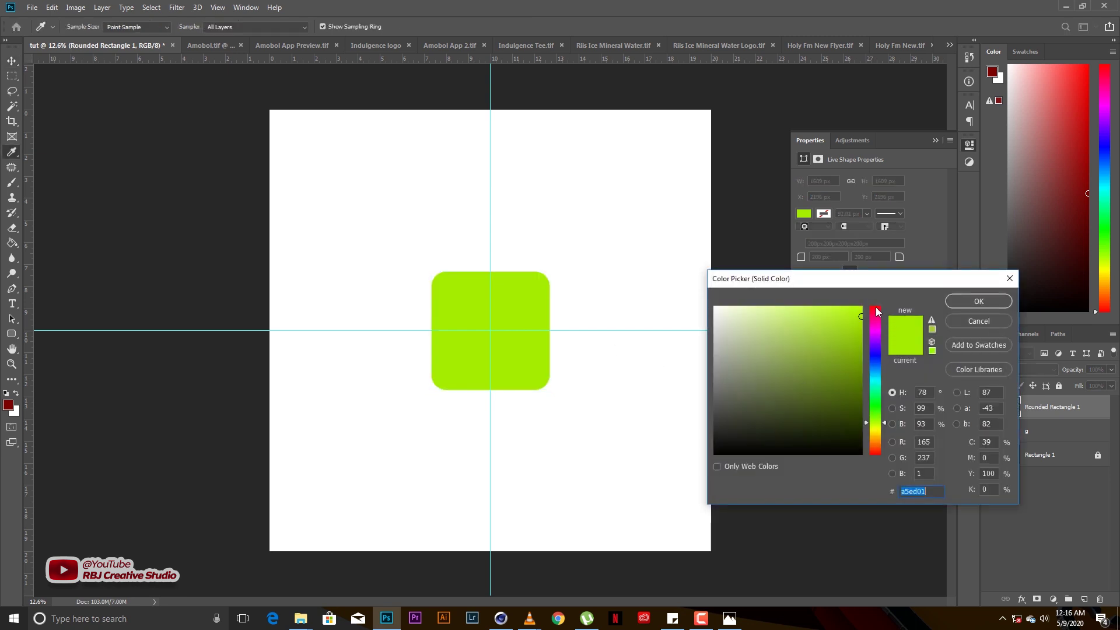
click(876, 312)
click(862, 392)
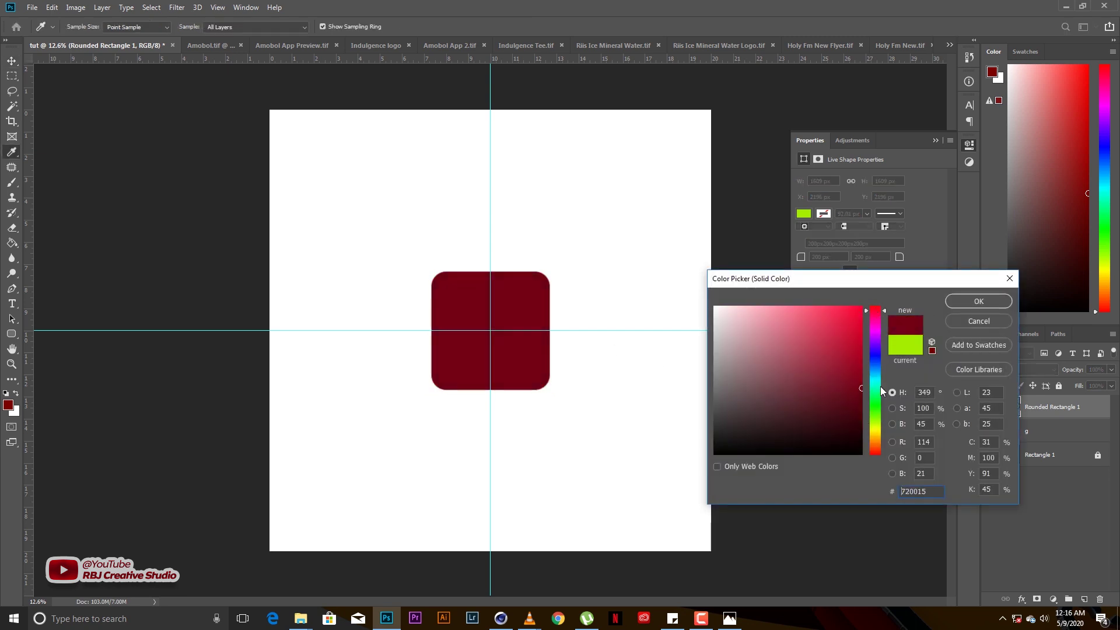
key(Return)
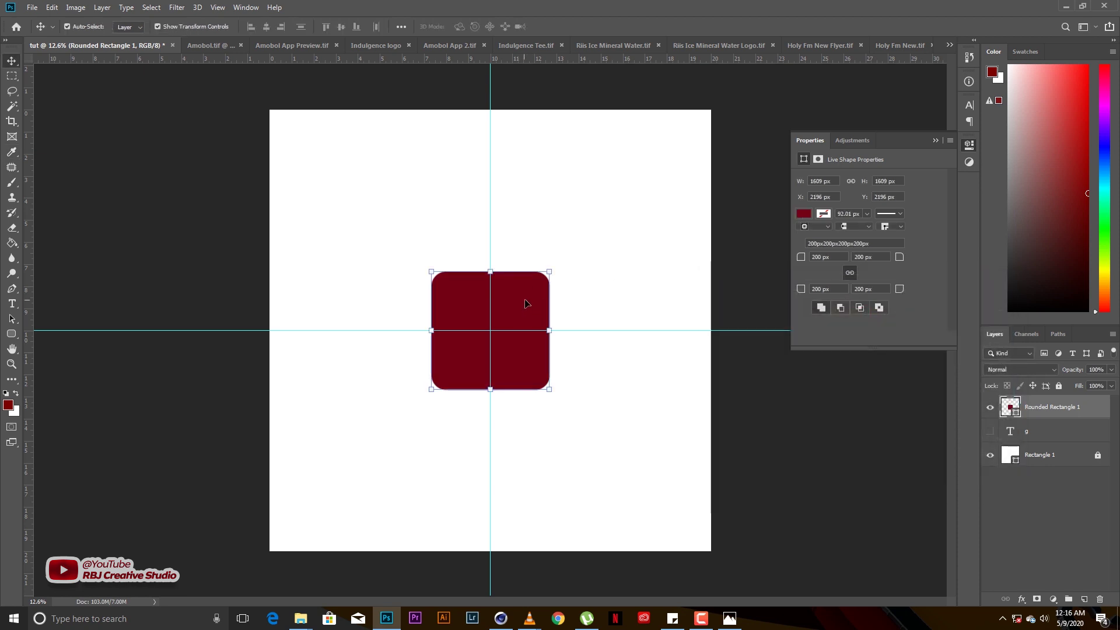
- Add a white letter "g" in Playfair Display Black and position it in the middle of the rounded square
click(250, 362)
key(t)
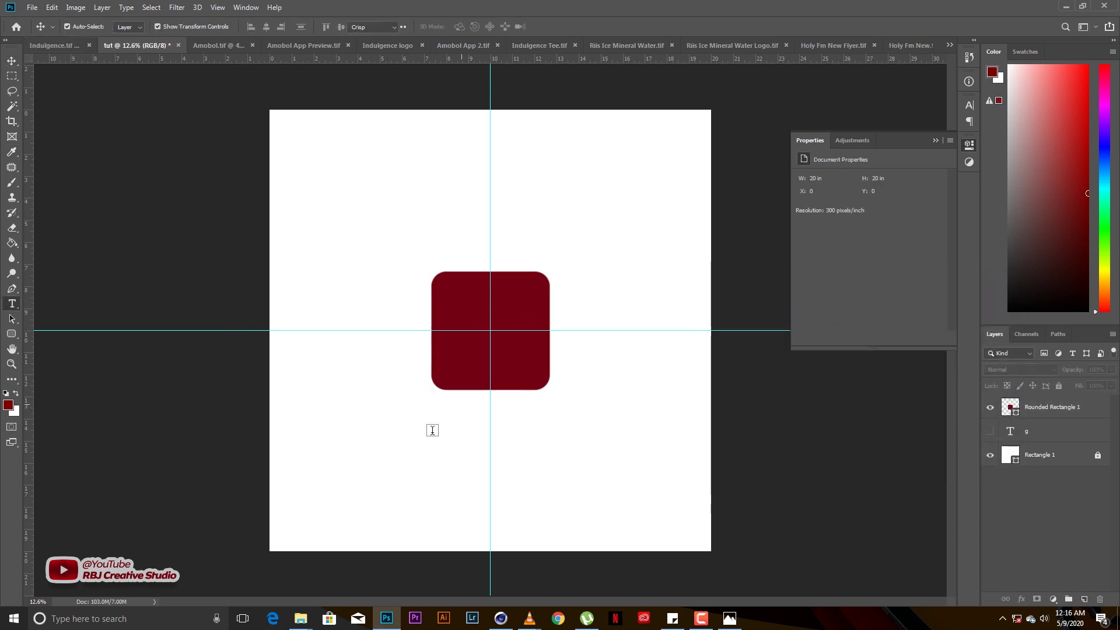
click(432, 430)
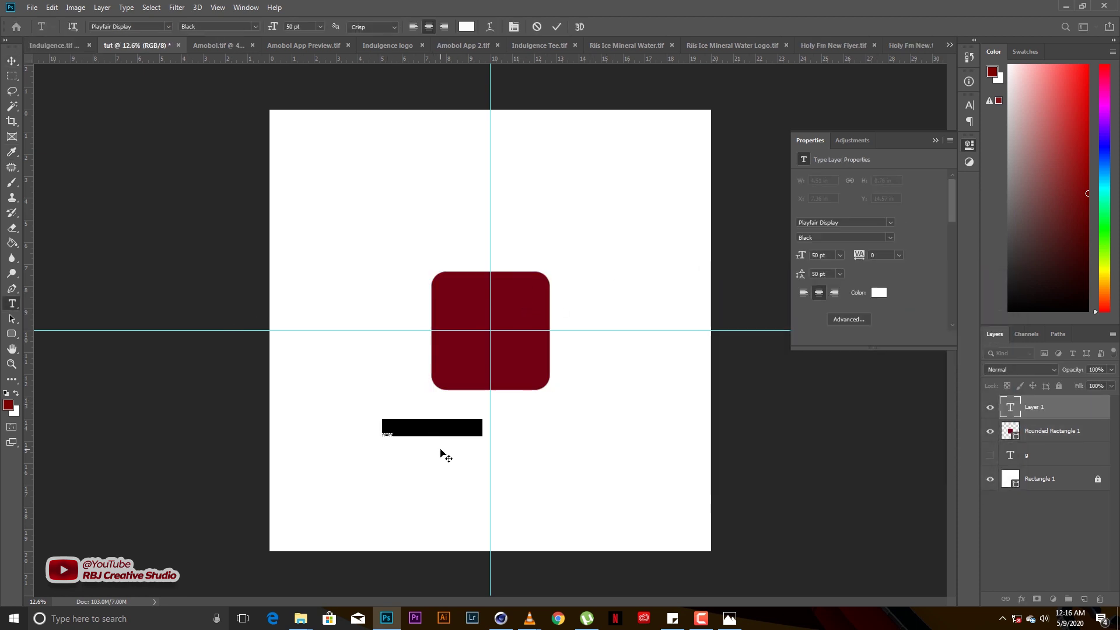
text(g)
double_click(432, 432)
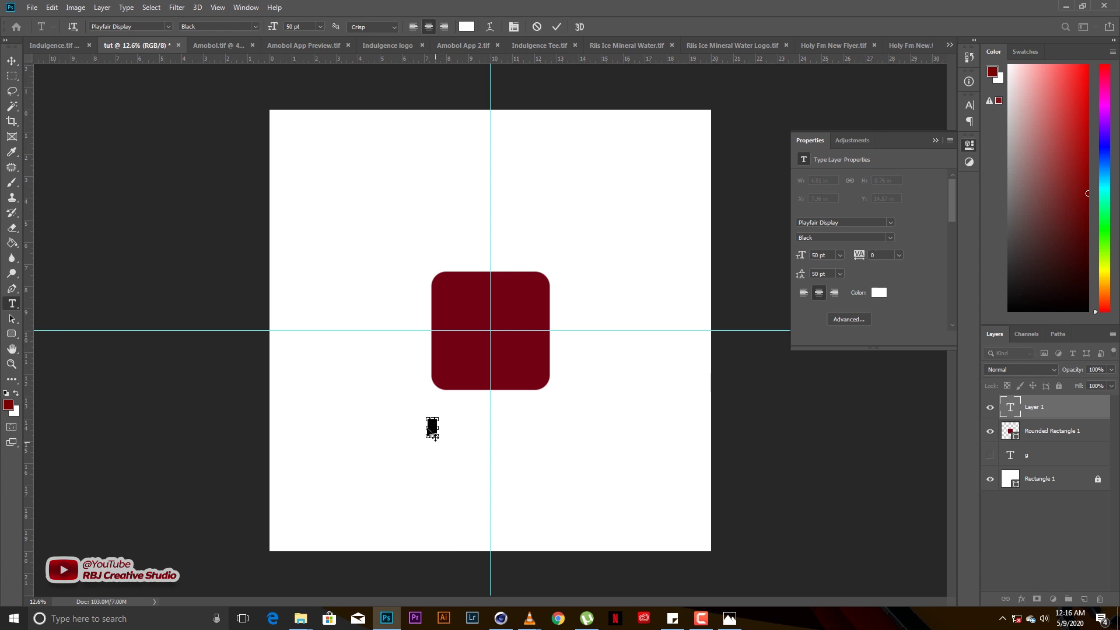
drag(417, 468, 473, 379)
click(552, 28)
key(v)
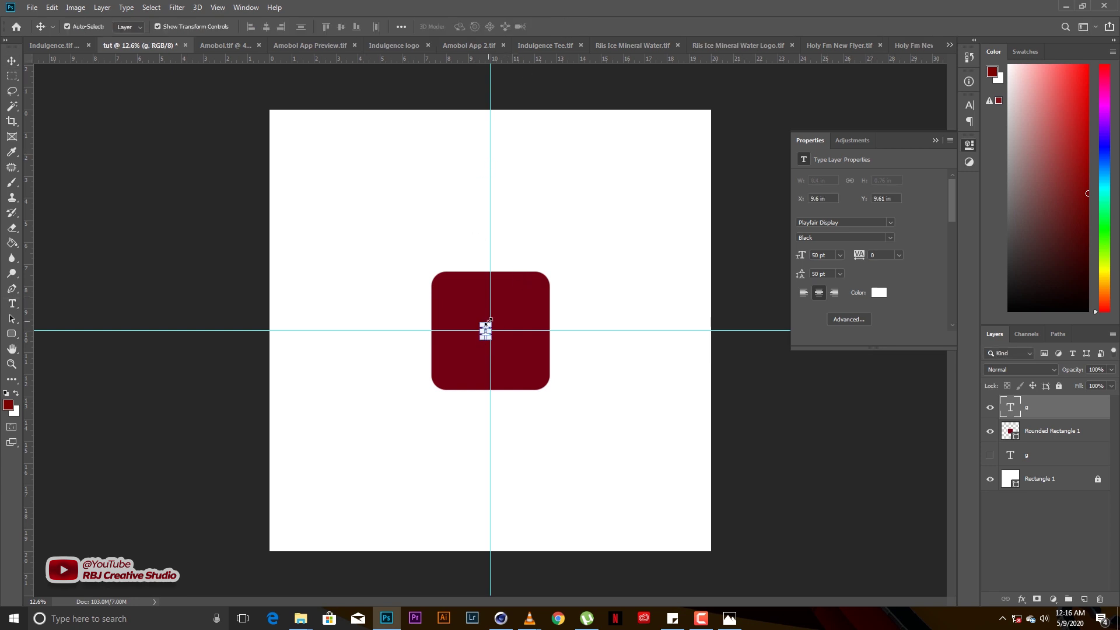
- Enlarge the letter "g" to about 456.5 pt to span the rounded square's height, and center it on the guides
alt+drag(492, 320, 547, 273)
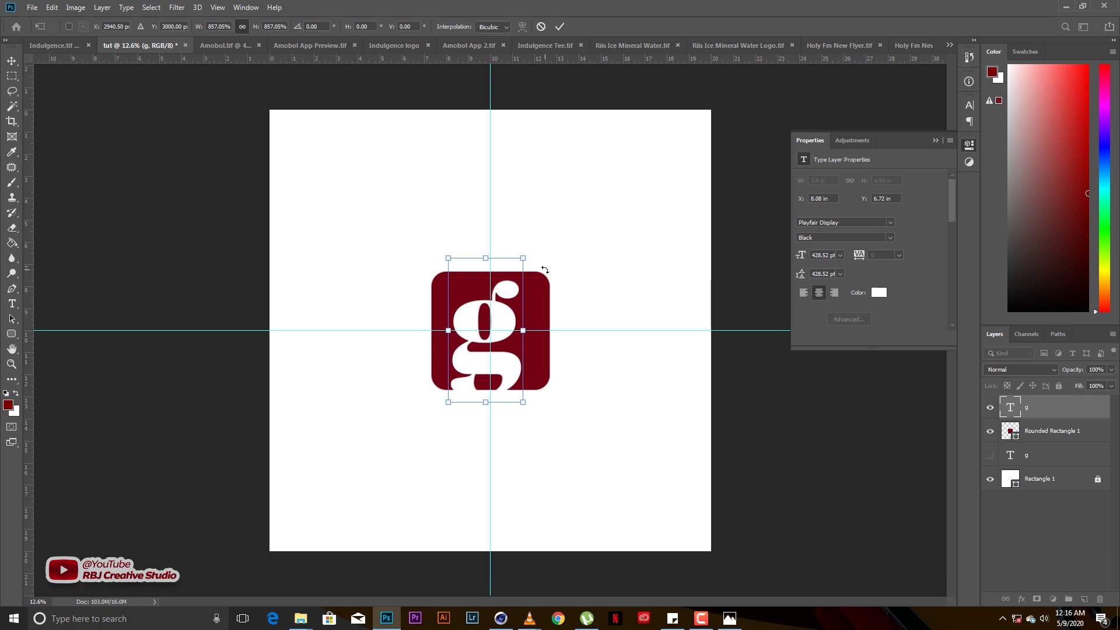
key(Return)
drag(504, 304, 508, 312)
key(ctrl+t)
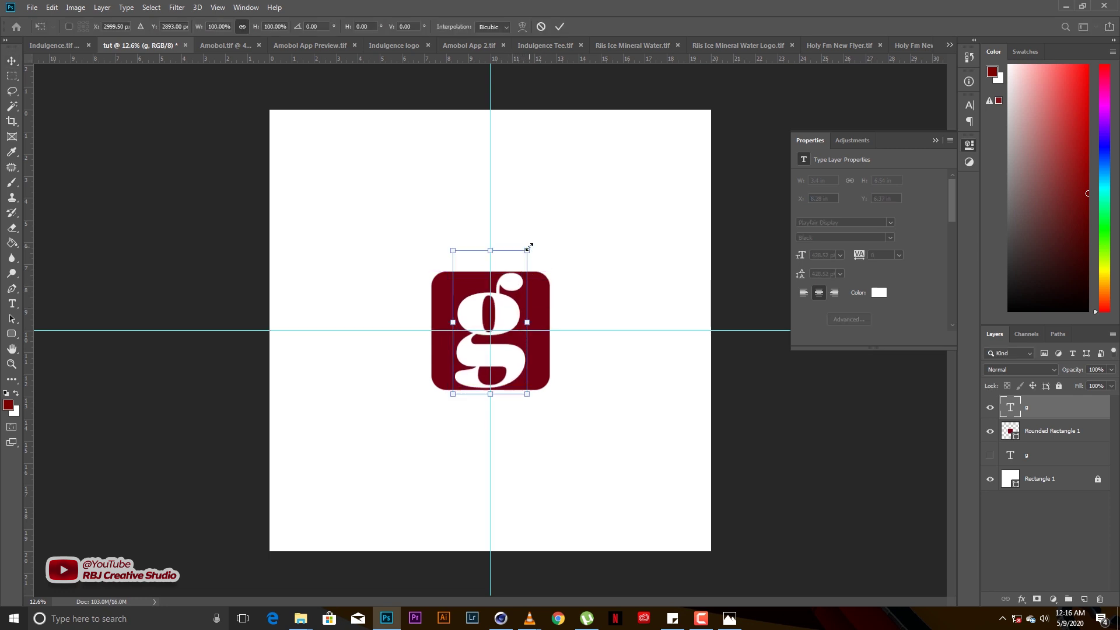
alt+drag(529, 247, 538, 245)
key(Return)
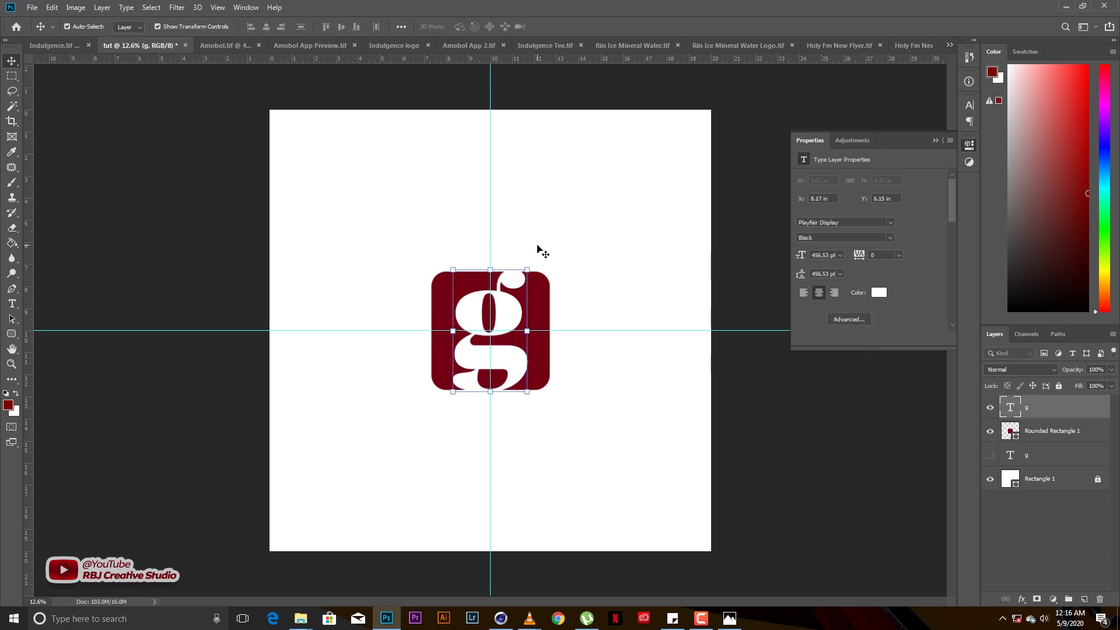
click(560, 290)
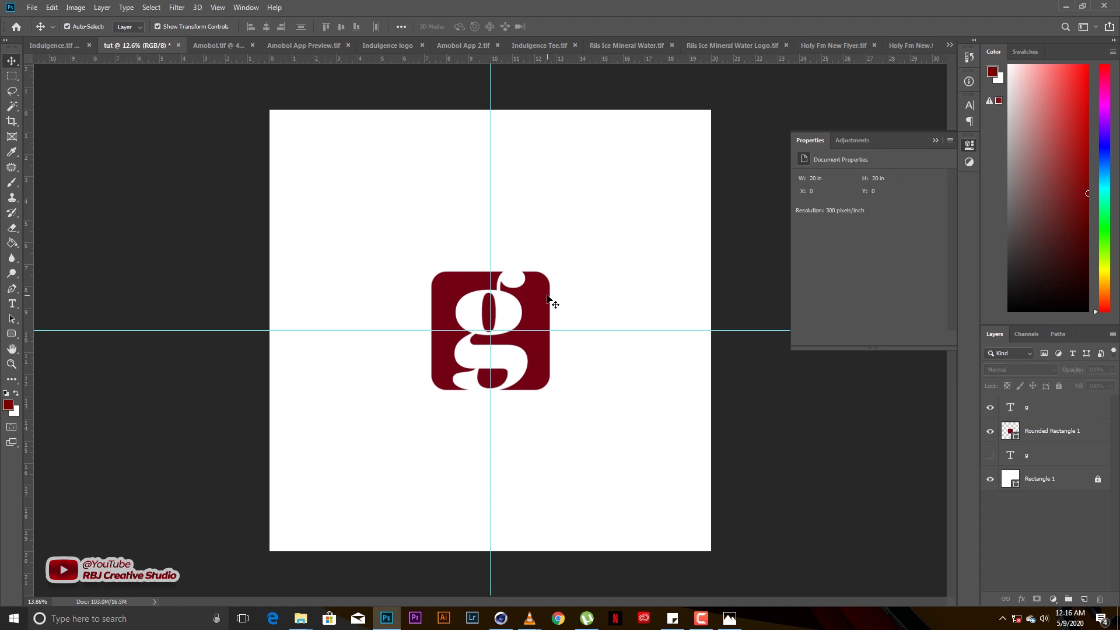
- Add a new empty layer directly above the rounded square's layer
alt+scroll(550, 301, up, 1)
alt+scroll(550, 301, down, 1)
alt+scroll(515, 296, up, 3)
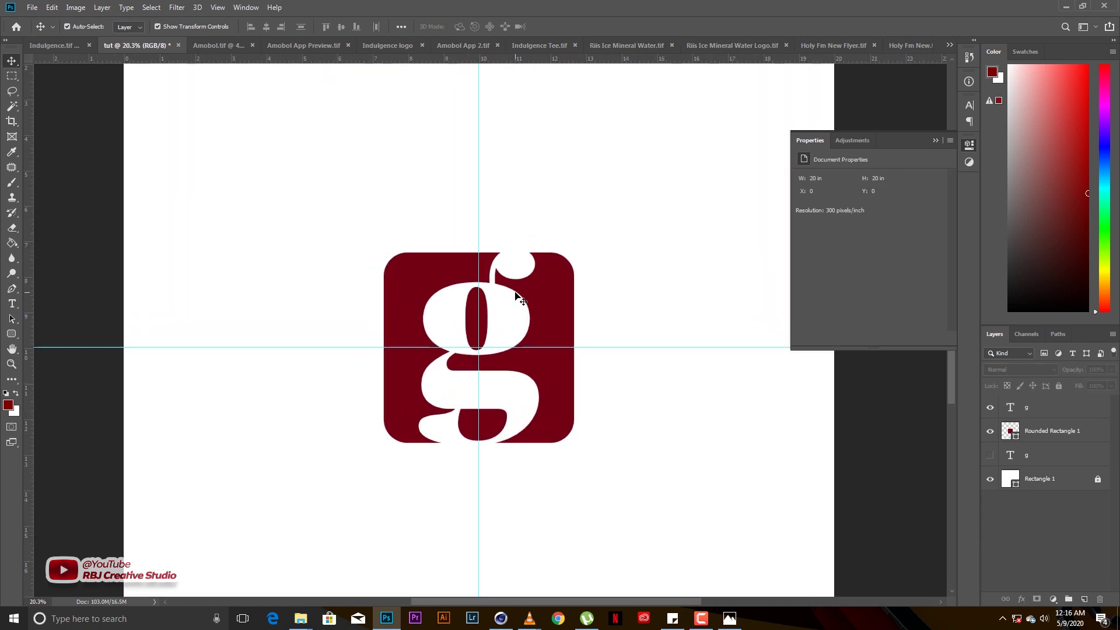
mouse_move(508, 304)
mouse_down()
mouse_move(521, 284)
mouse_move(507, 310)
mouse_up()
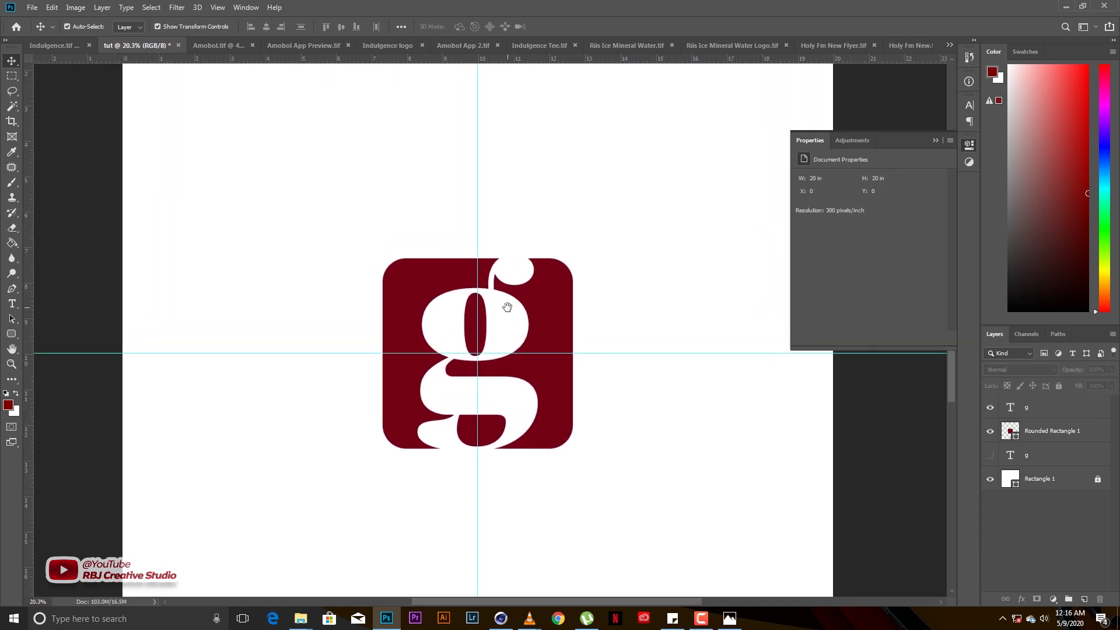
click(548, 314)
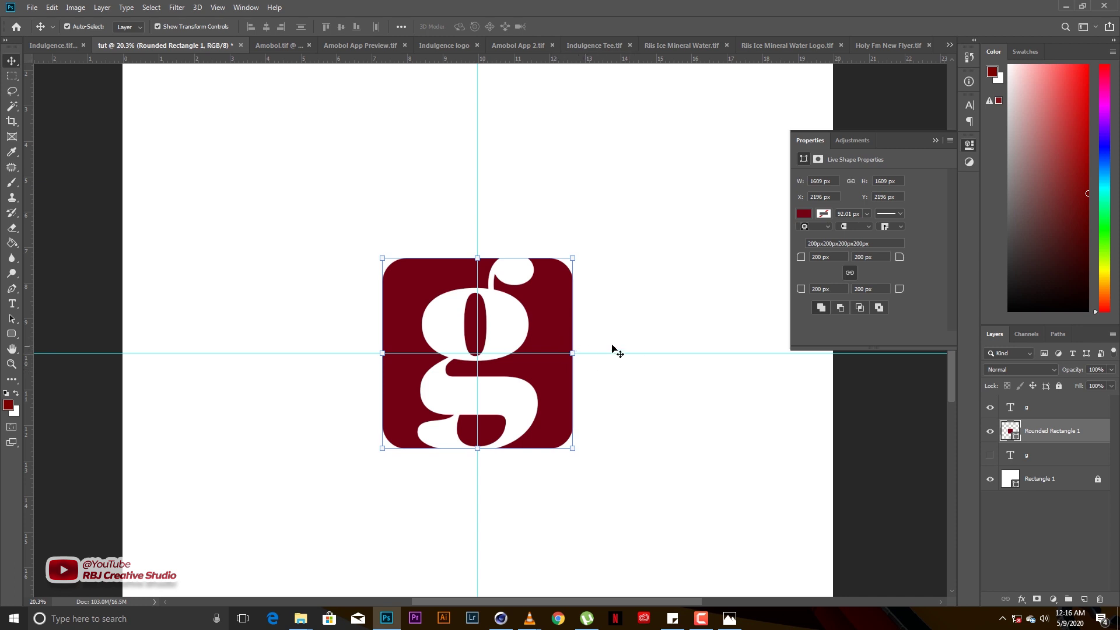
click(647, 319)
click(559, 324)
click(1082, 599)
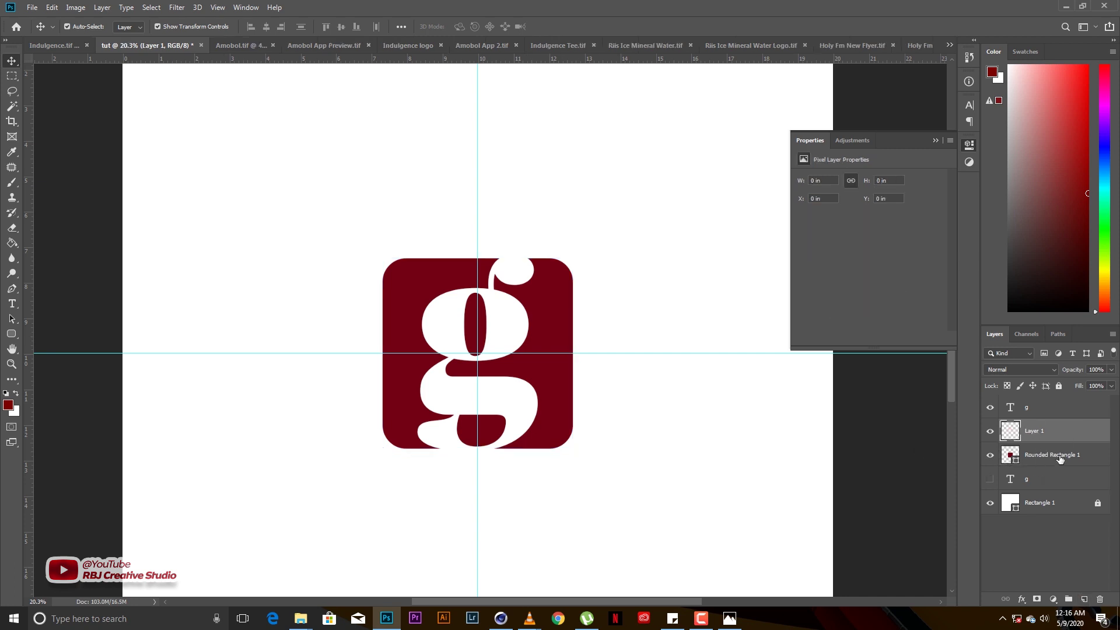
- Set the foreground color to d40000 and paint one soft 1300 px brush dab at the center of the square
click(8, 405)
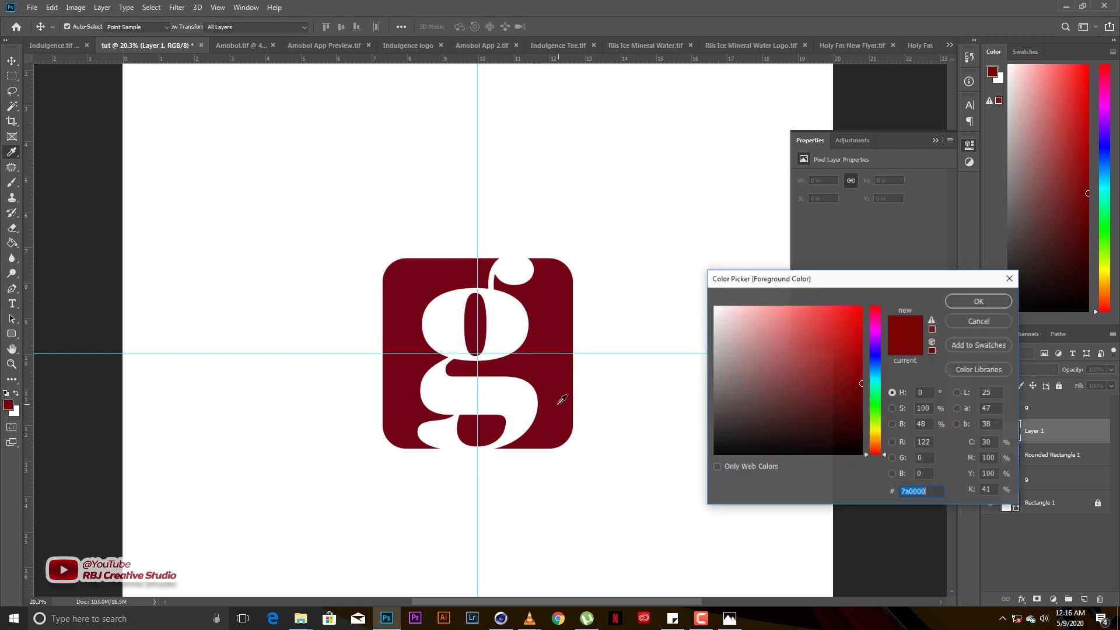
drag(850, 338, 869, 332)
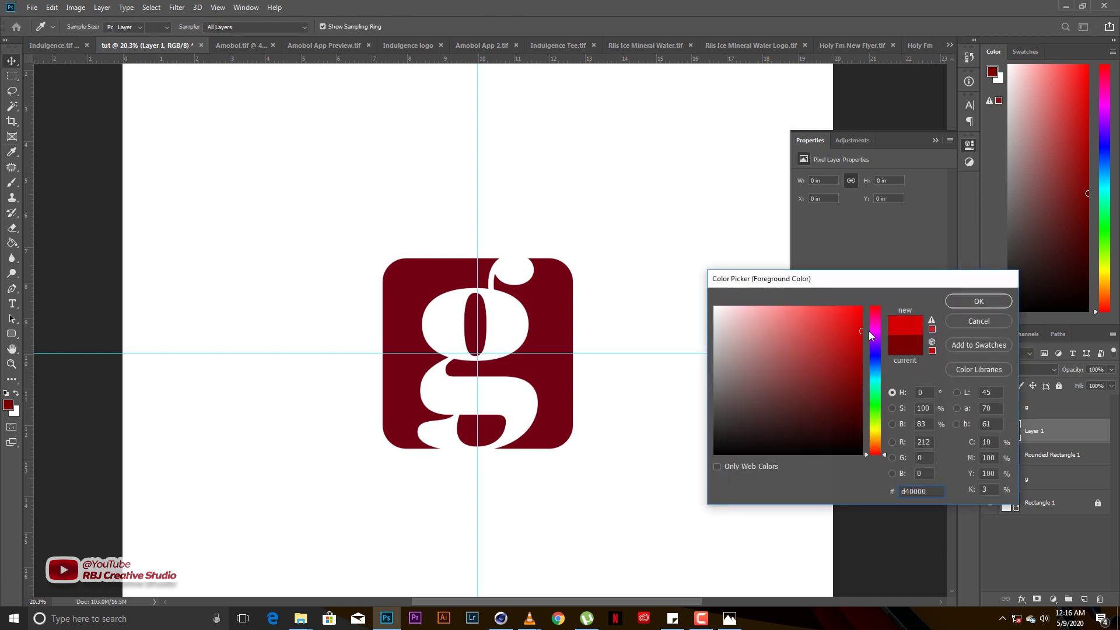
key(Return)
key(b)
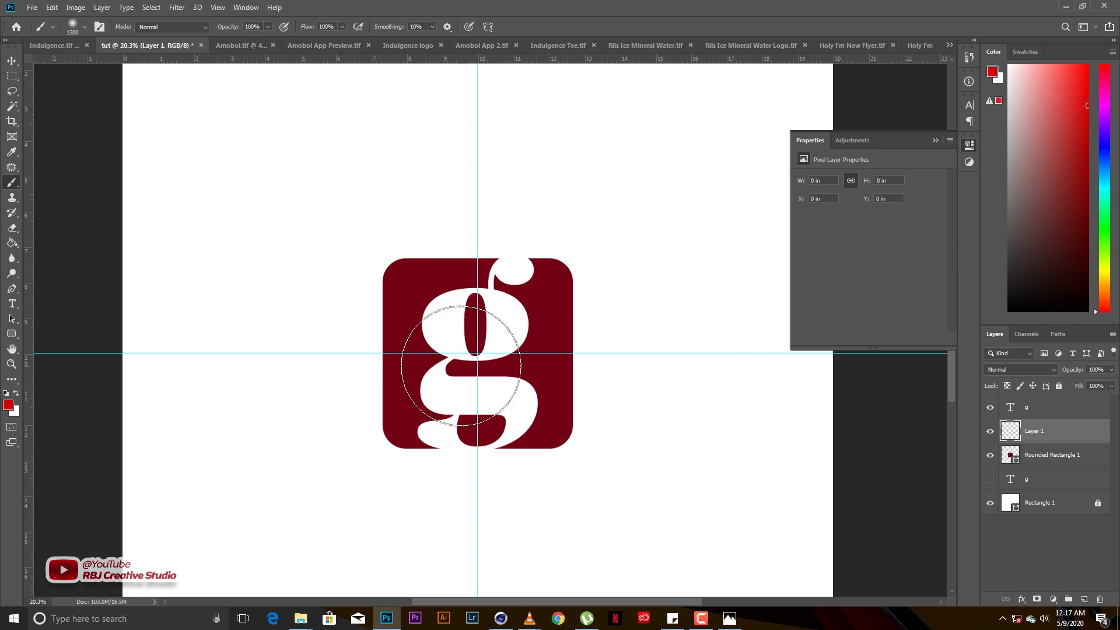
click(483, 359)
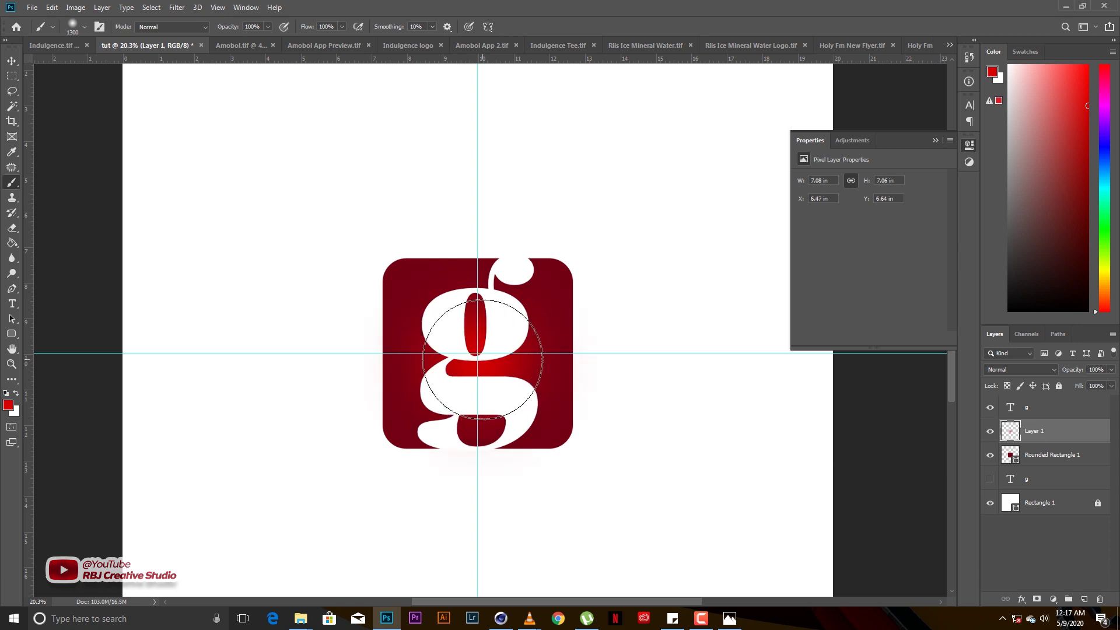
- Enlarge the painted red glow to about 8.25 in wide and fully lock its layer
key(v)
drag(604, 238, 633, 217)
key(Return)
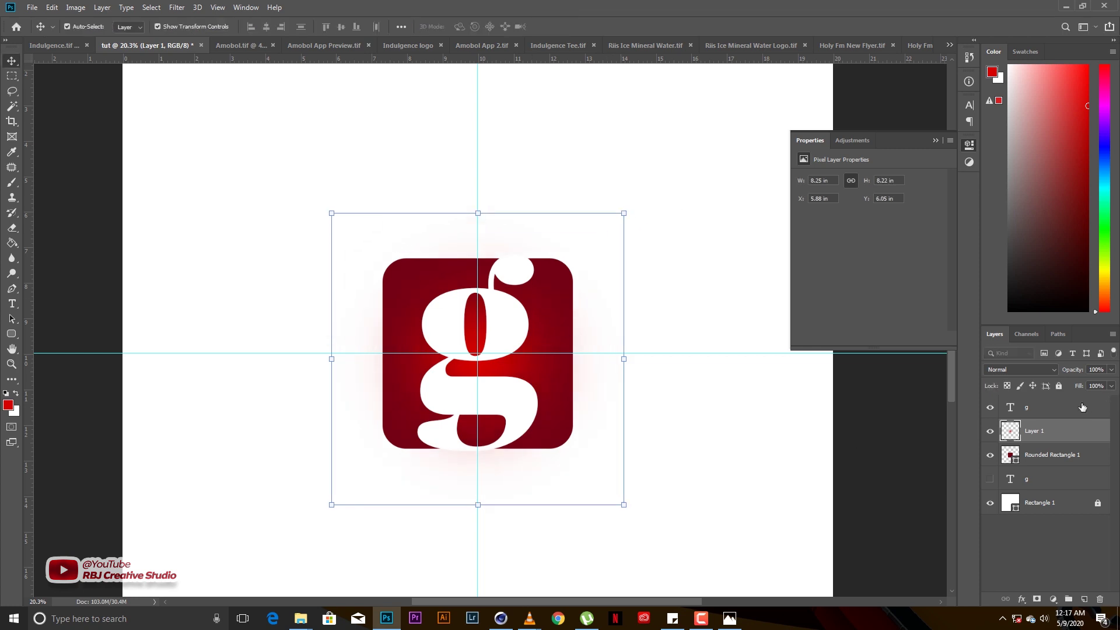
click(1059, 386)
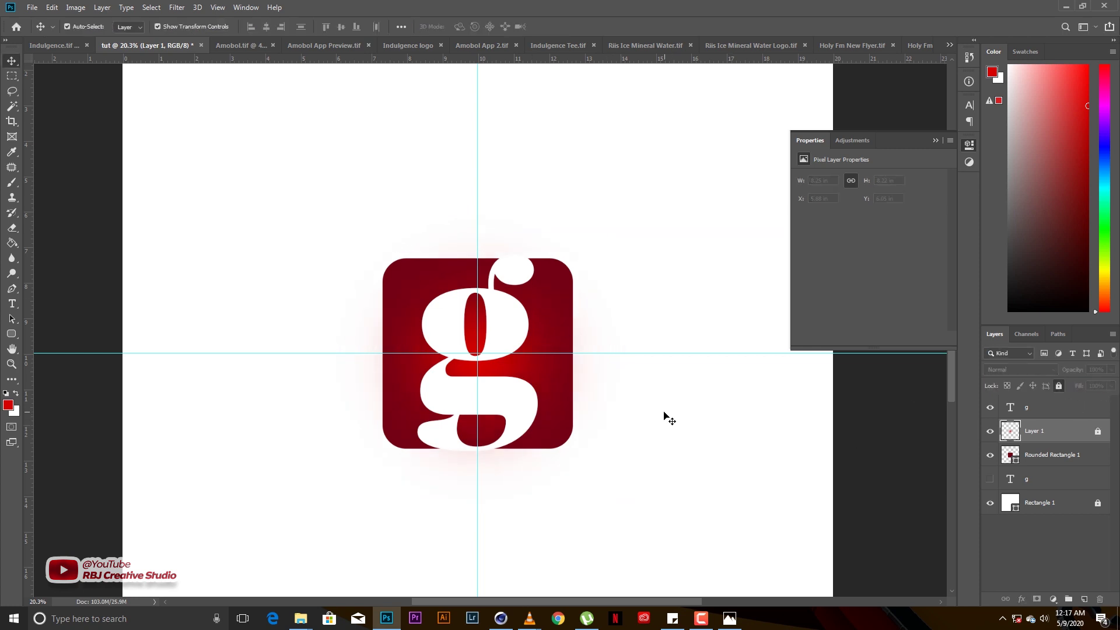
- Draw a red ellipse about 1053 by 1000 px over the square's lower-right corner and move its layer just above the rounded square's layer
alt+scroll(573, 368, up, 3)
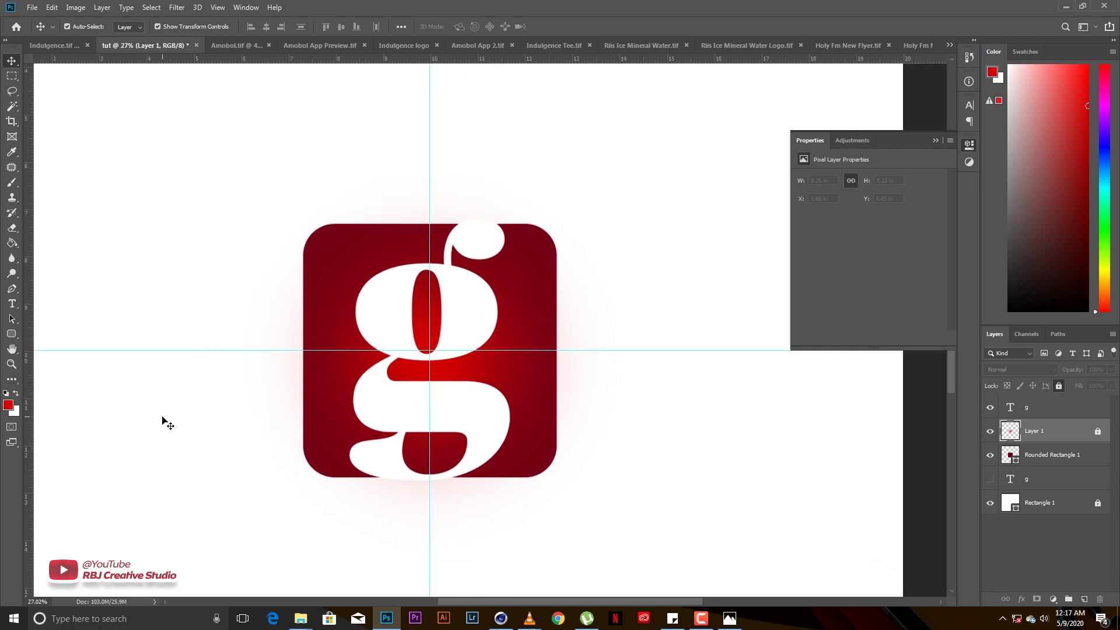
click(169, 424)
click(13, 335)
right_click(13, 335)
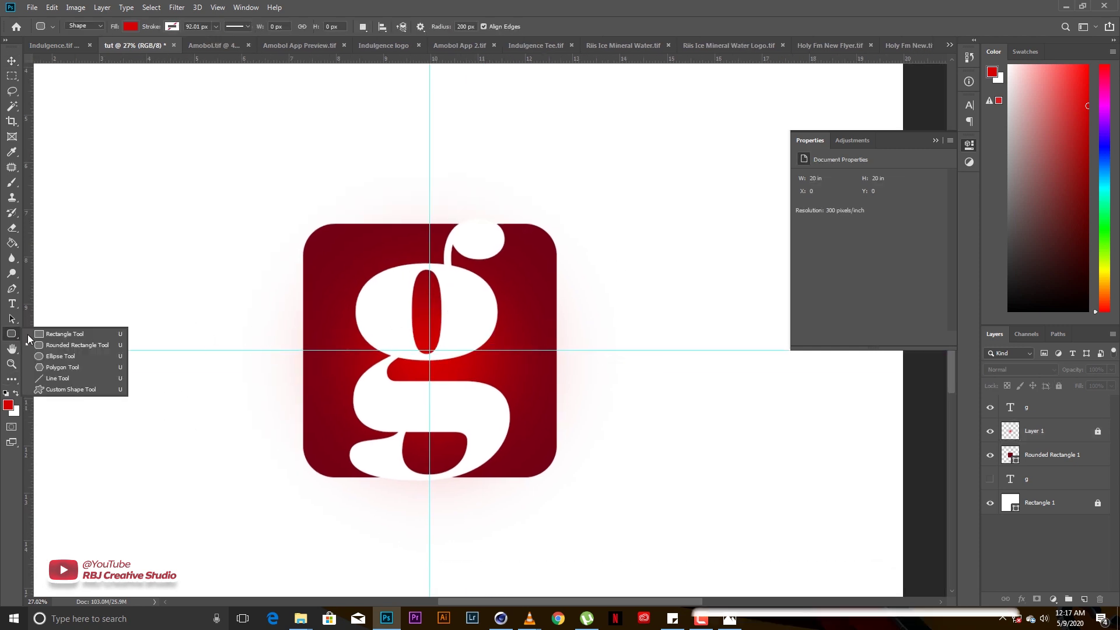
click(58, 356)
drag(493, 382, 604, 489)
key(v)
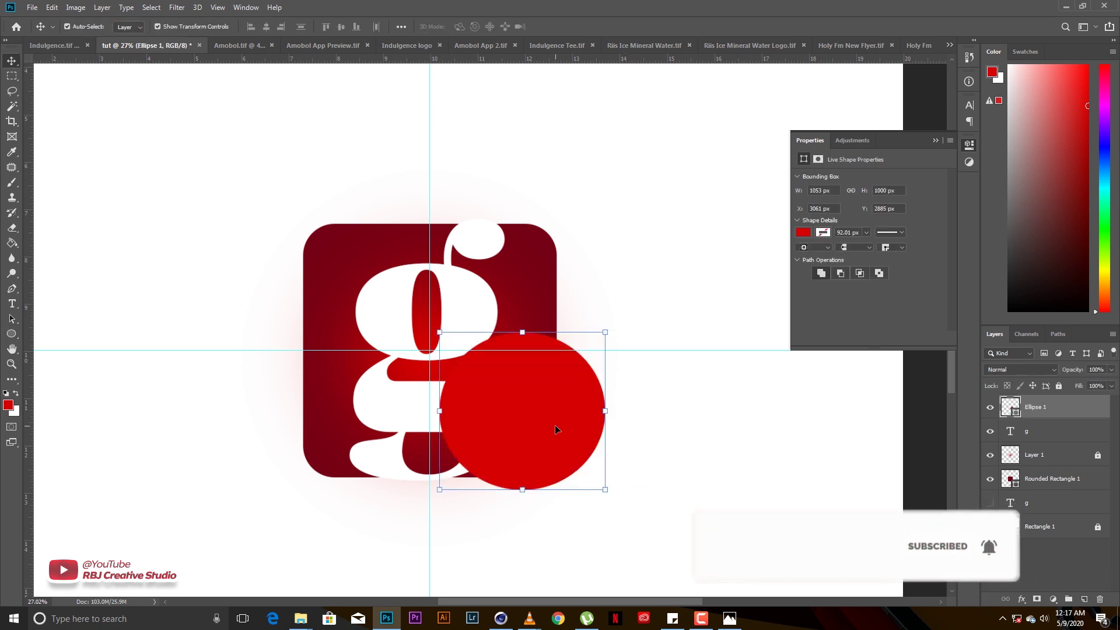
drag(1044, 411, 1042, 460)
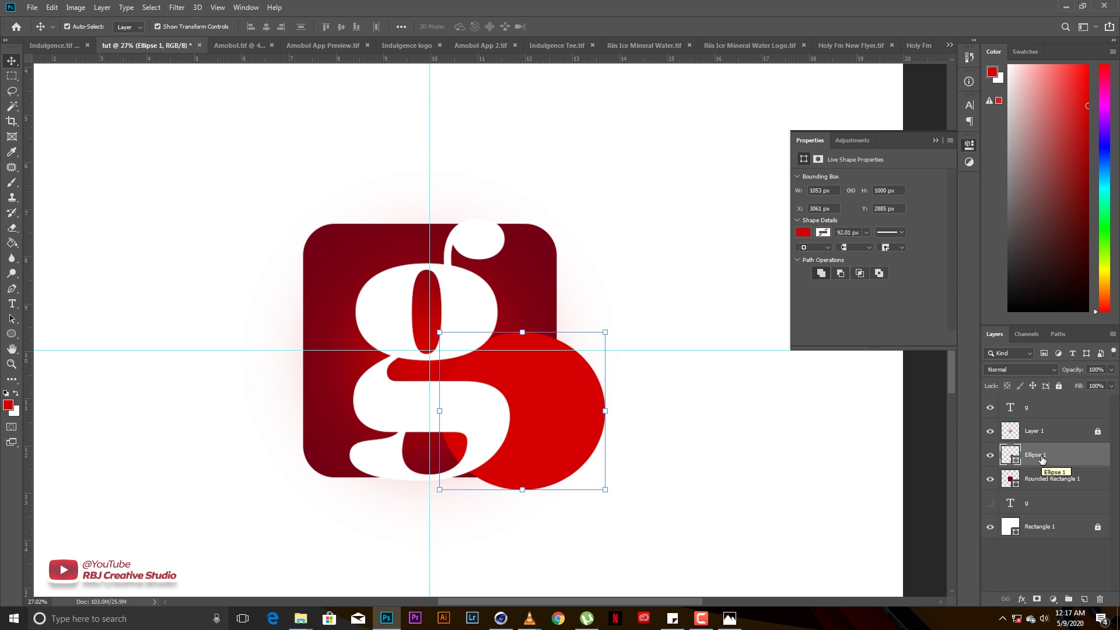
- Clip the red ellipse to the rounded square and move it slightly down over the lower-right corner
right_click(1043, 455)
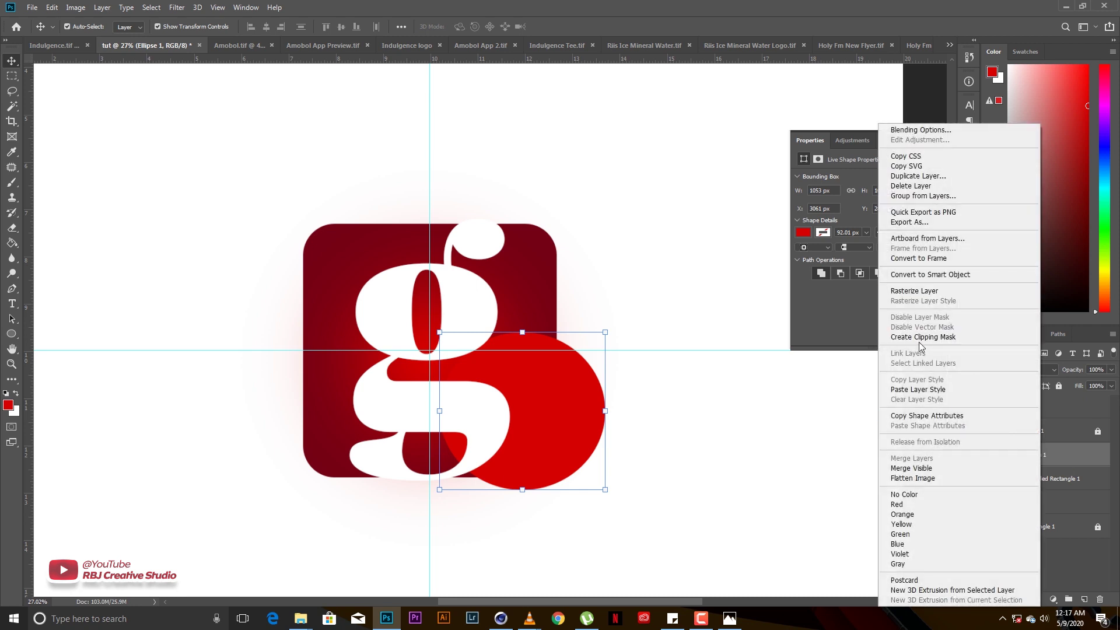
click(912, 338)
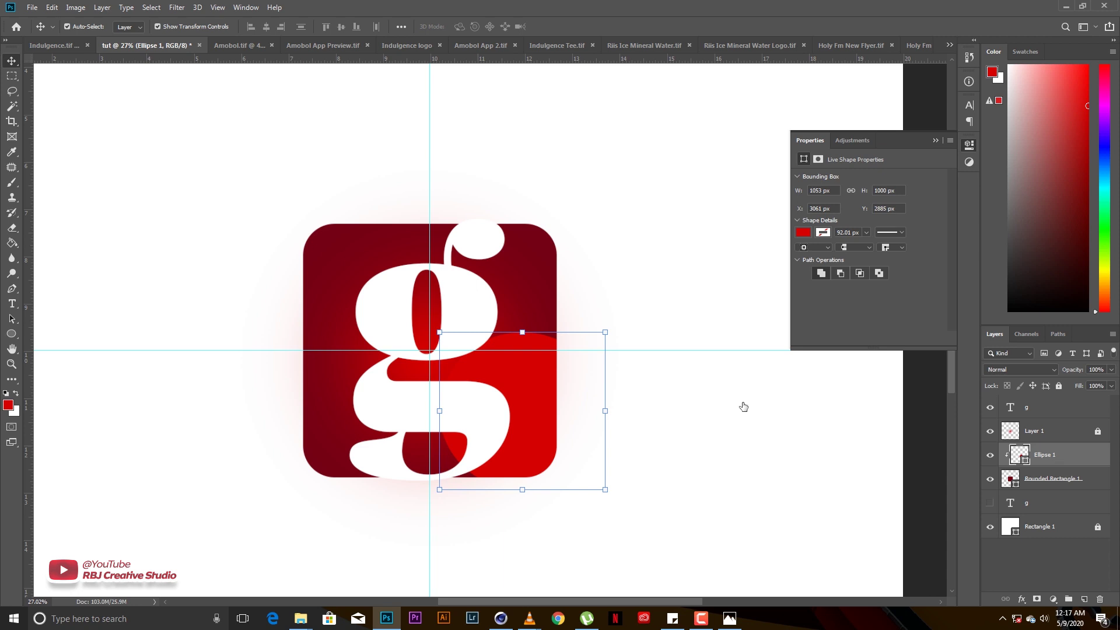
drag(539, 433, 537, 443)
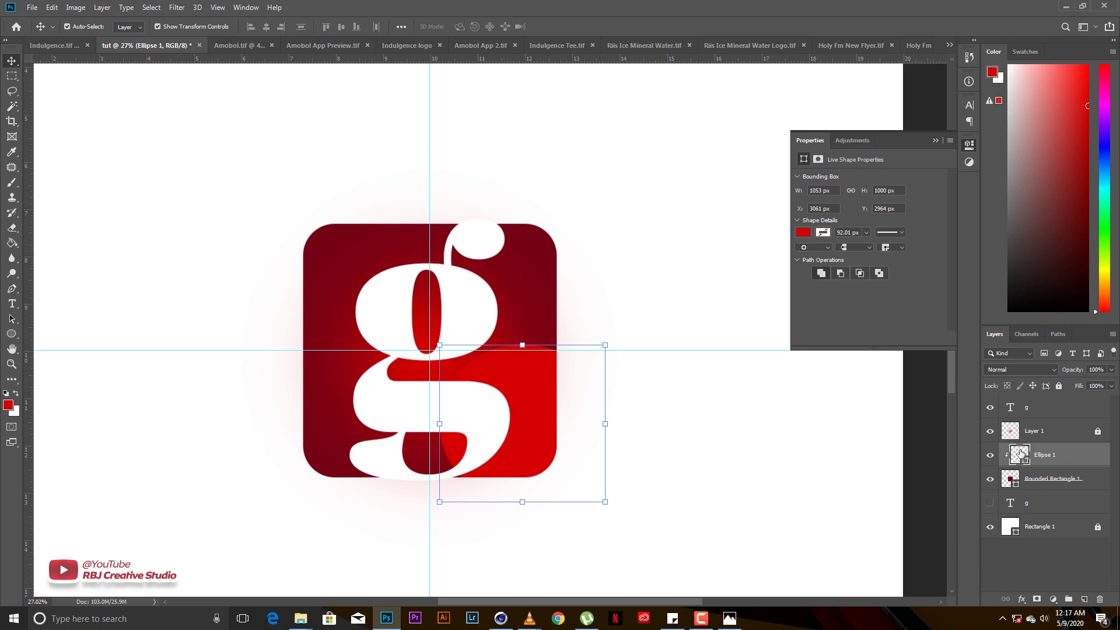
- Recolor the clipped ellipse to ffffff and move the painted glow layer directly beneath it within the clipping group
click(536, 223)
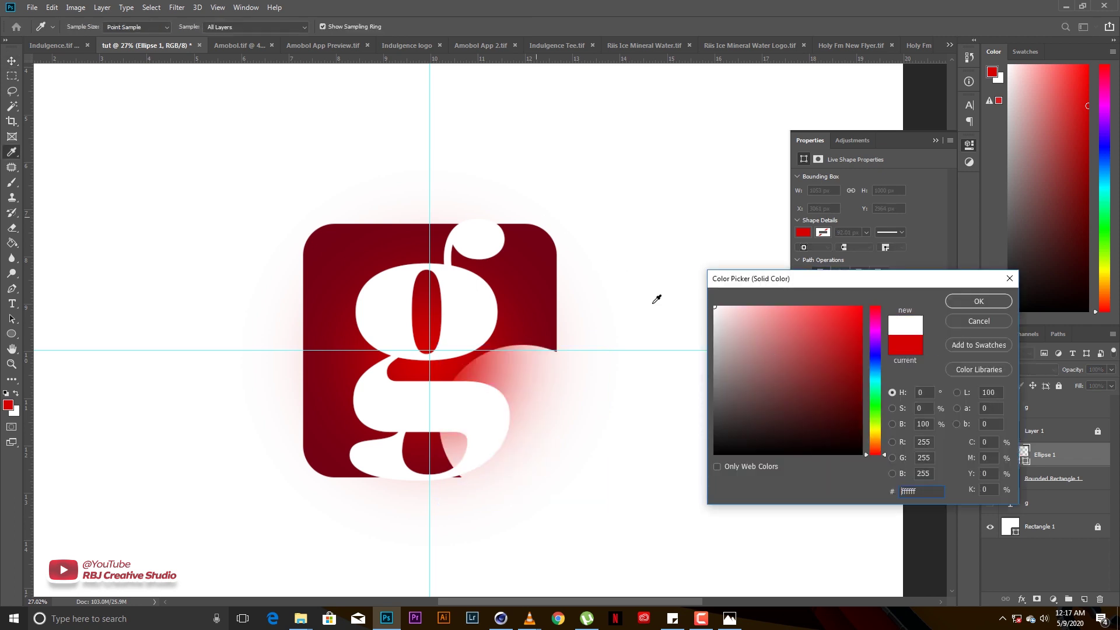
key(Return)
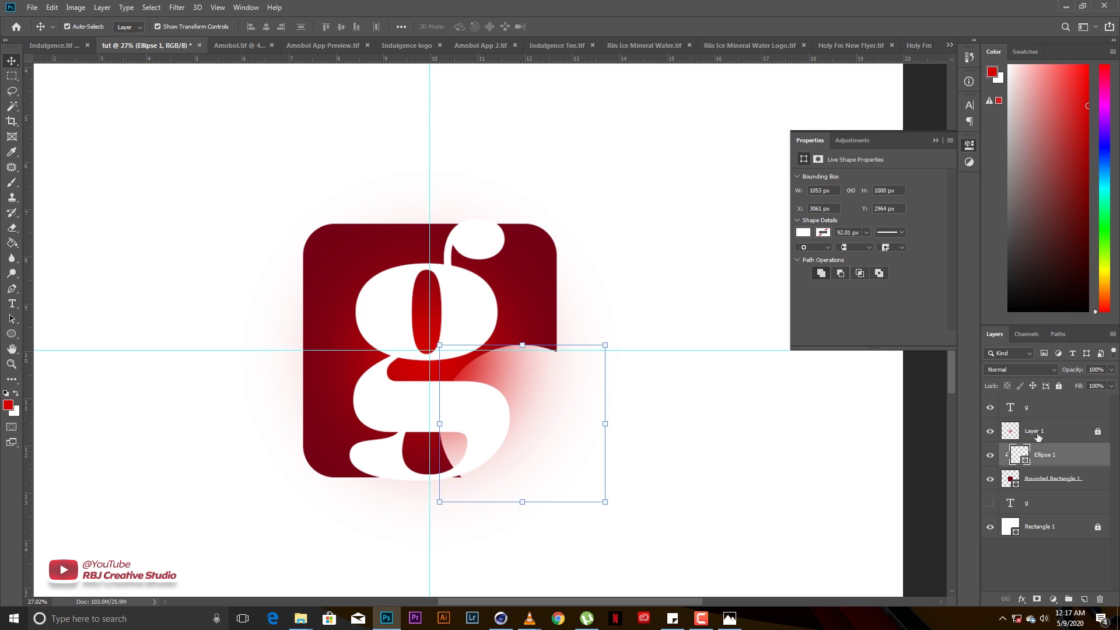
drag(1039, 435, 1042, 458)
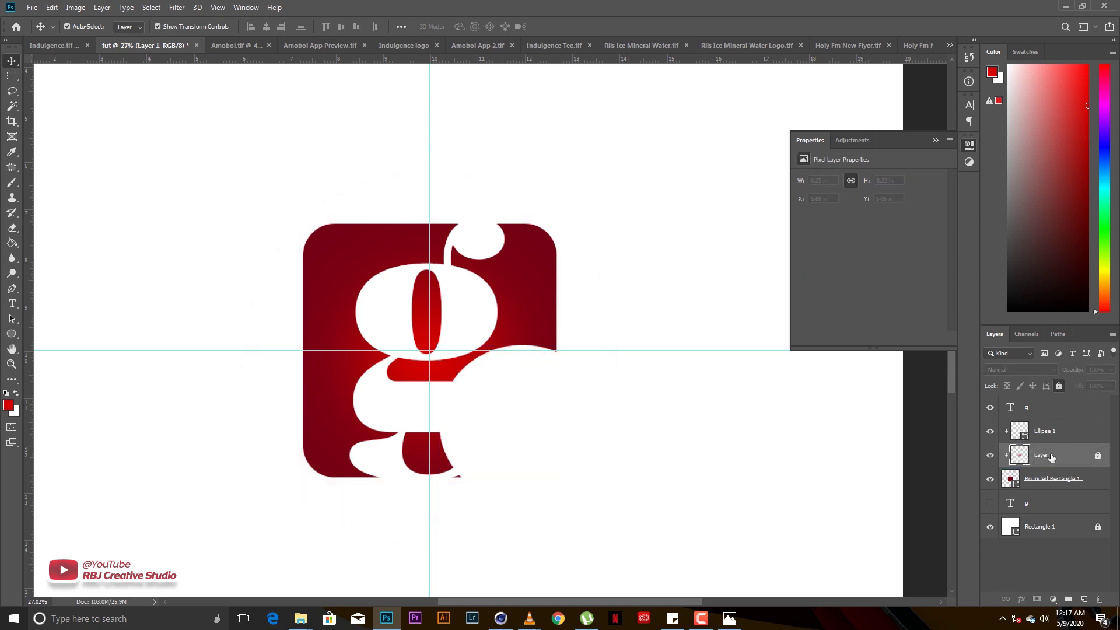
- Rasterize the white ellipse and erase its interior with a large soft eraser, leaving only a faint glossy rim
click(1051, 431)
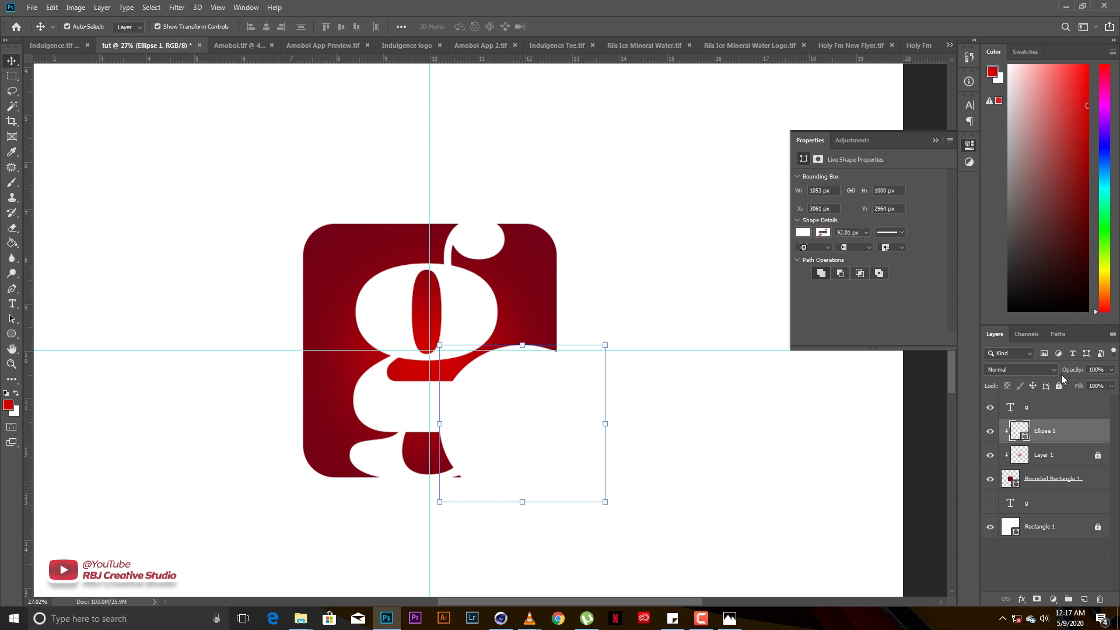
key(e)
click(513, 420)
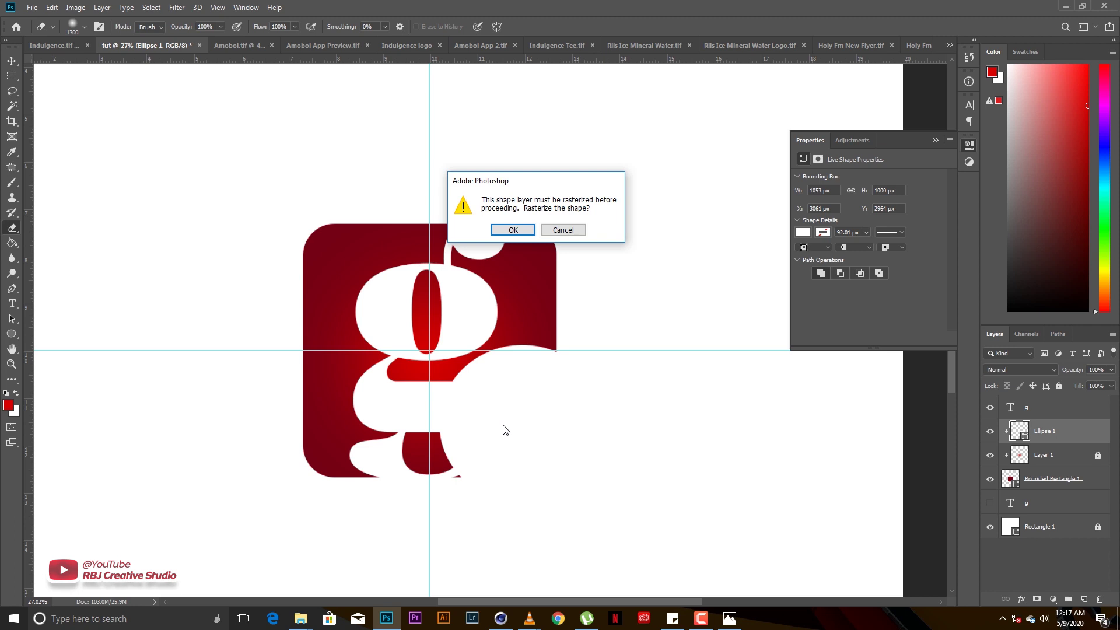
key(Return)
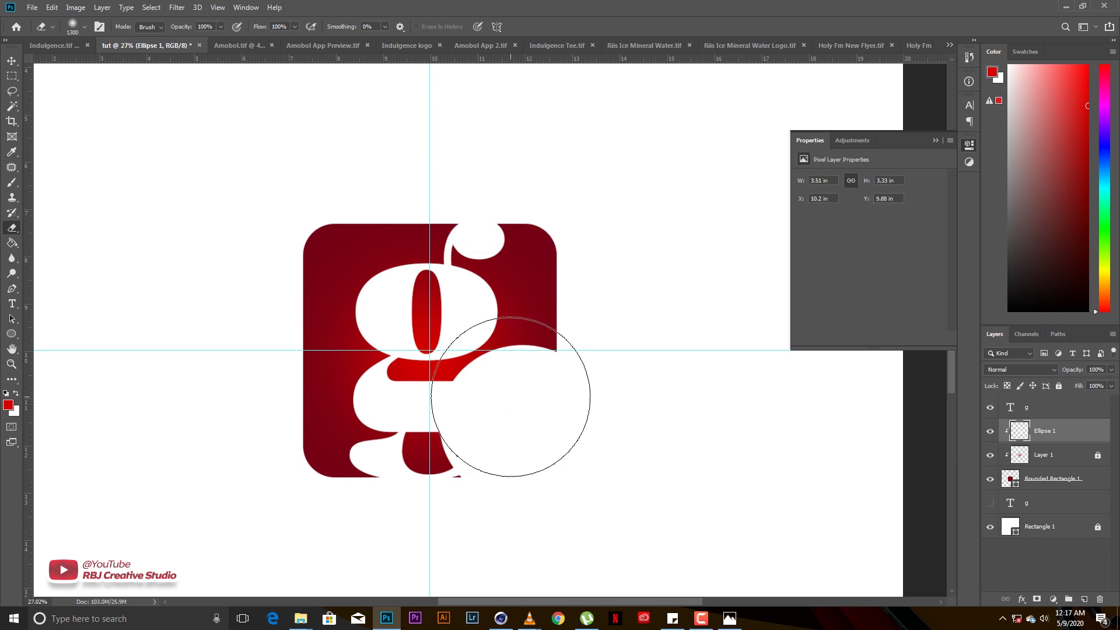
key(bracketleft)
key(bracketleft)
key(bracketleft)
key(bracketleft)
key(bracketleft)
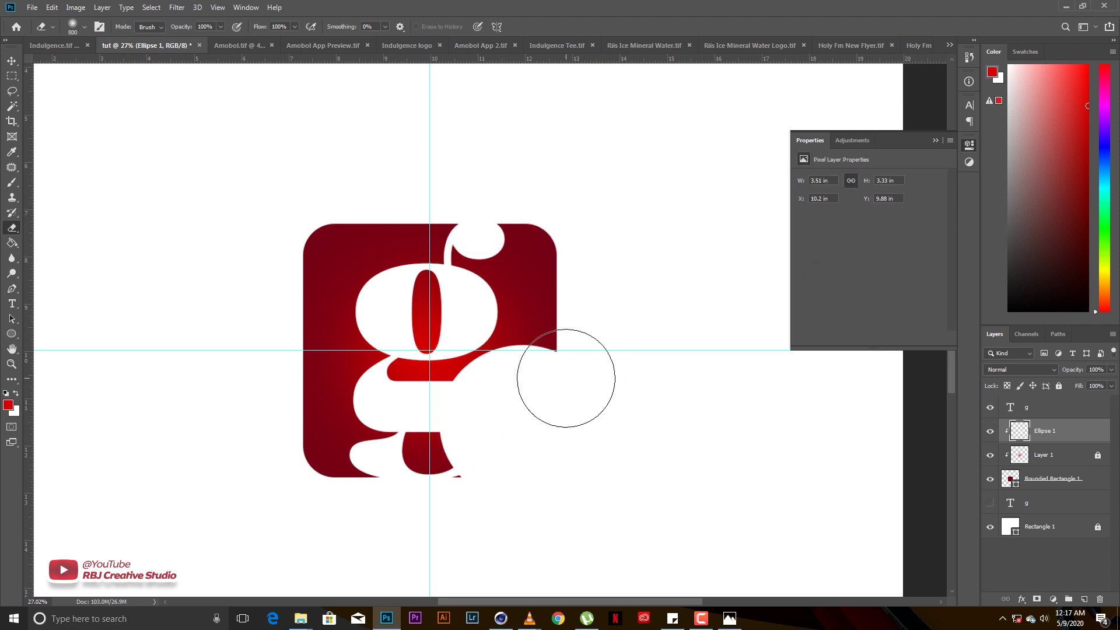
key(bracketright)
key(bracketright)
mouse_move(528, 423)
mouse_down()
mouse_move(525, 448)
mouse_move(559, 359)
mouse_move(512, 426)
mouse_move(545, 408)
mouse_up()
key(v)
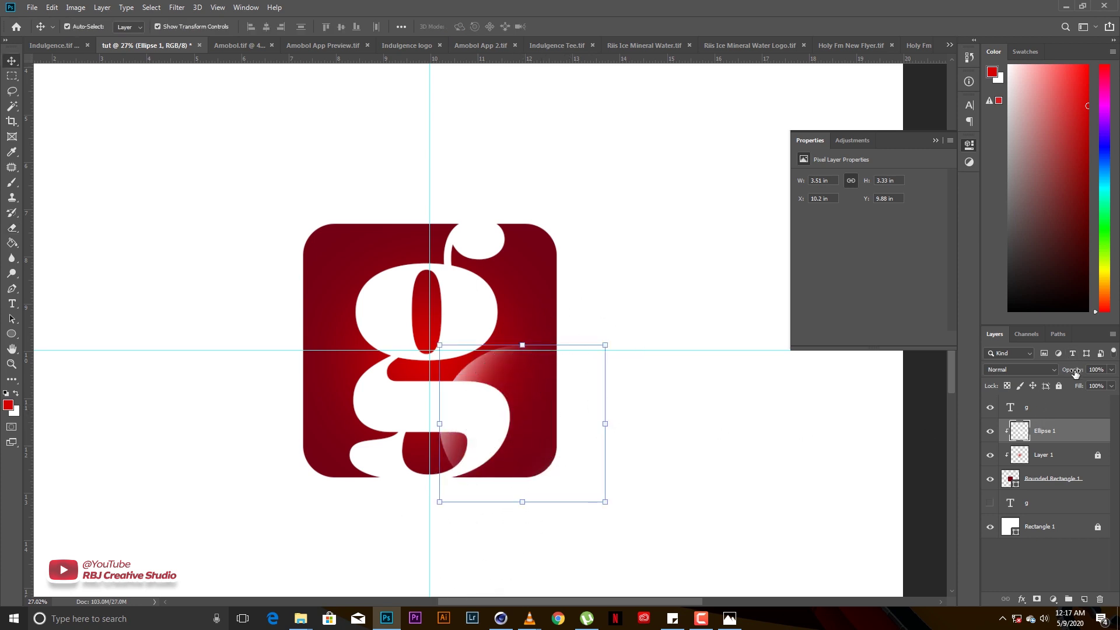
- Lower the opacity of the erased ellipse layer to 69%
drag(1076, 374, 1071, 375)
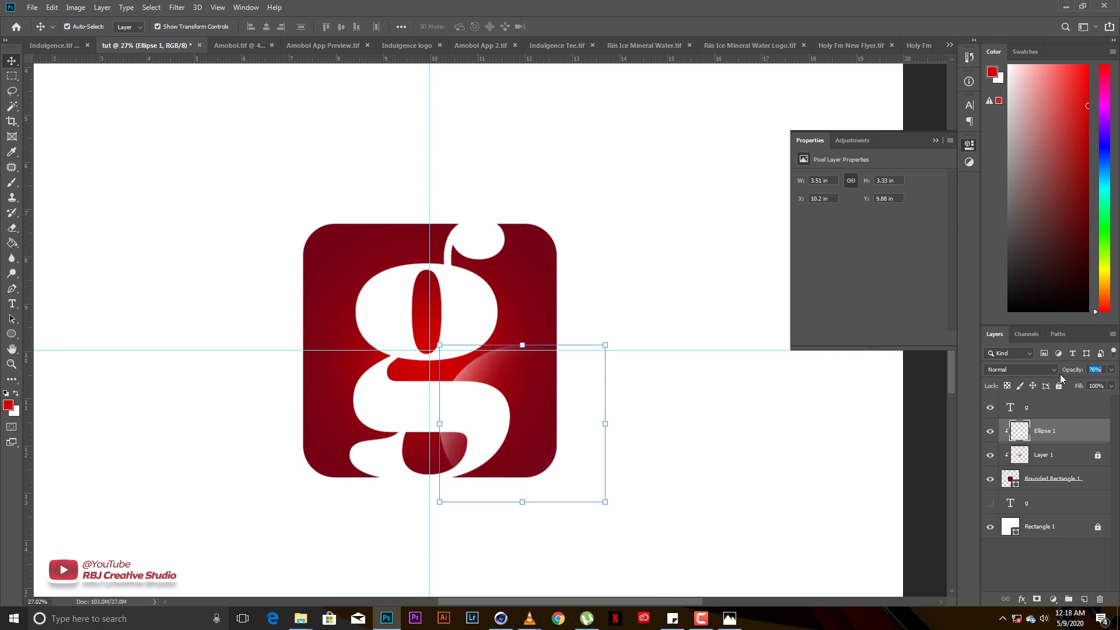
drag(1079, 373, 1076, 374)
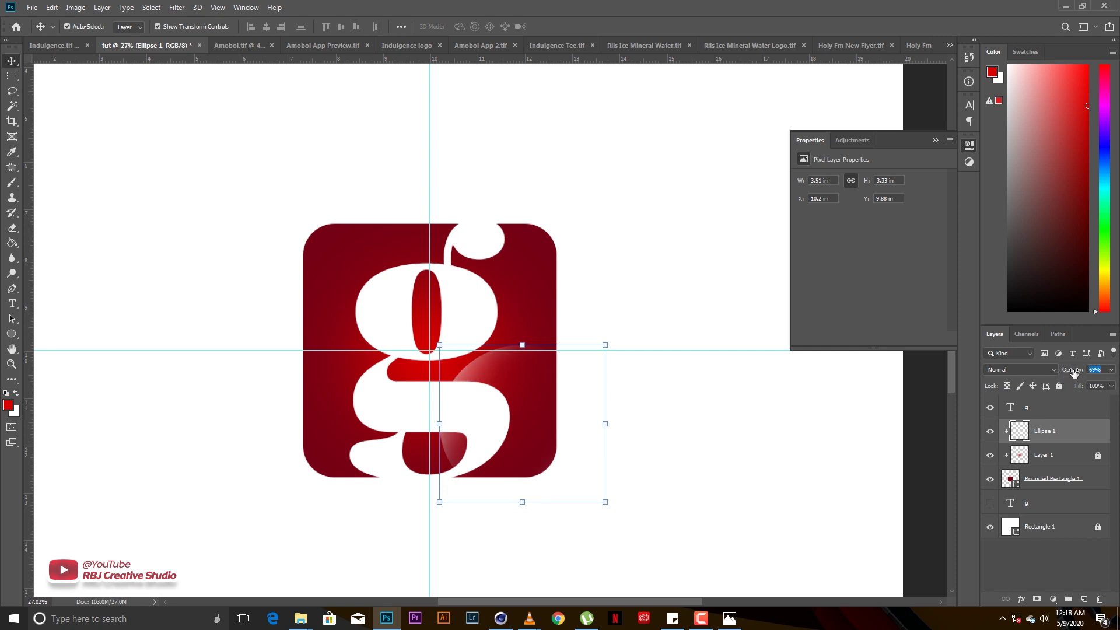
click(914, 431)
- Duplicate the glossy ellipse layer and clip the copy to the rounded square as well
click(1050, 433)
key(ctrl+j)
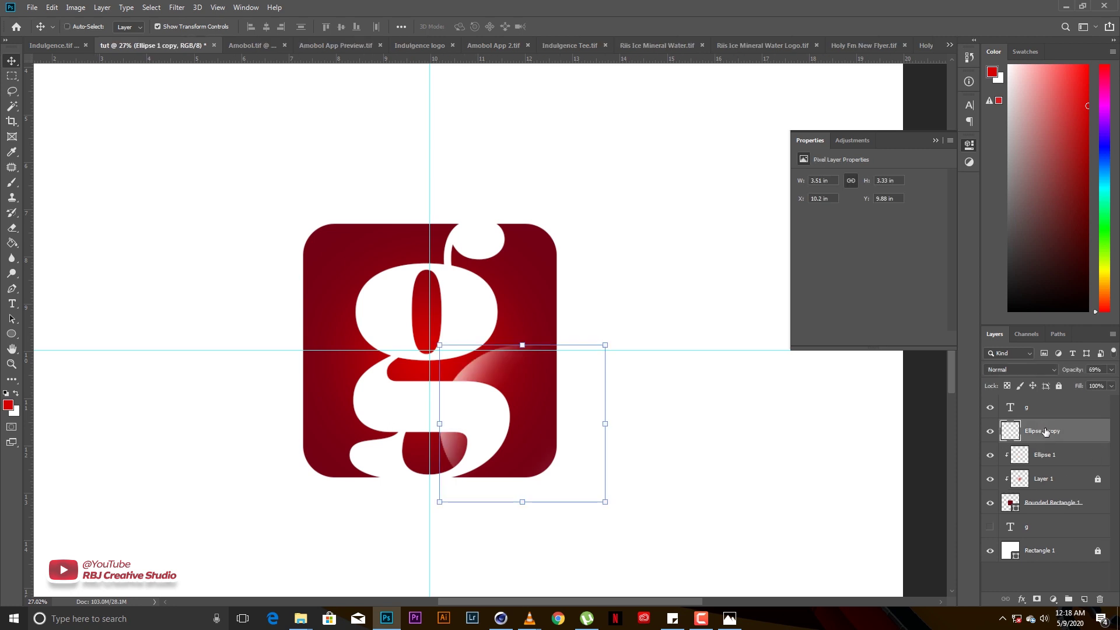
key(ctrl+alt+g)
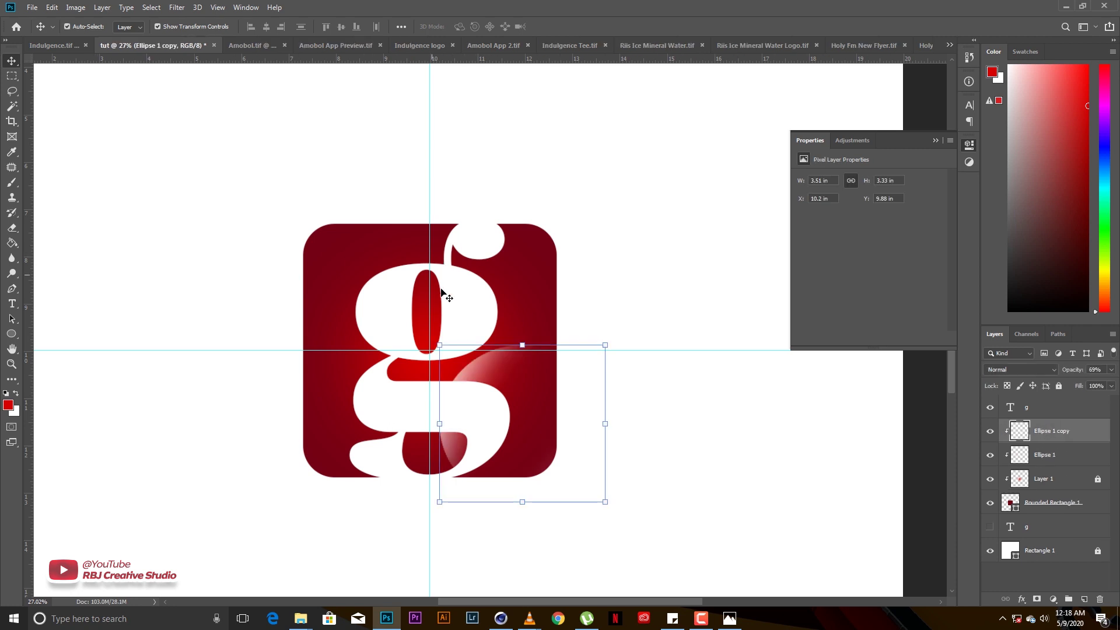
- Move the ellipse copy over the square's upper-left corner, rotated about -159.5° and scaled to about 85%
click(604, 347)
drag(528, 374, 349, 268)
drag(429, 217, 234, 379)
drag(329, 351, 310, 264)
drag(428, 186, 383, 212)
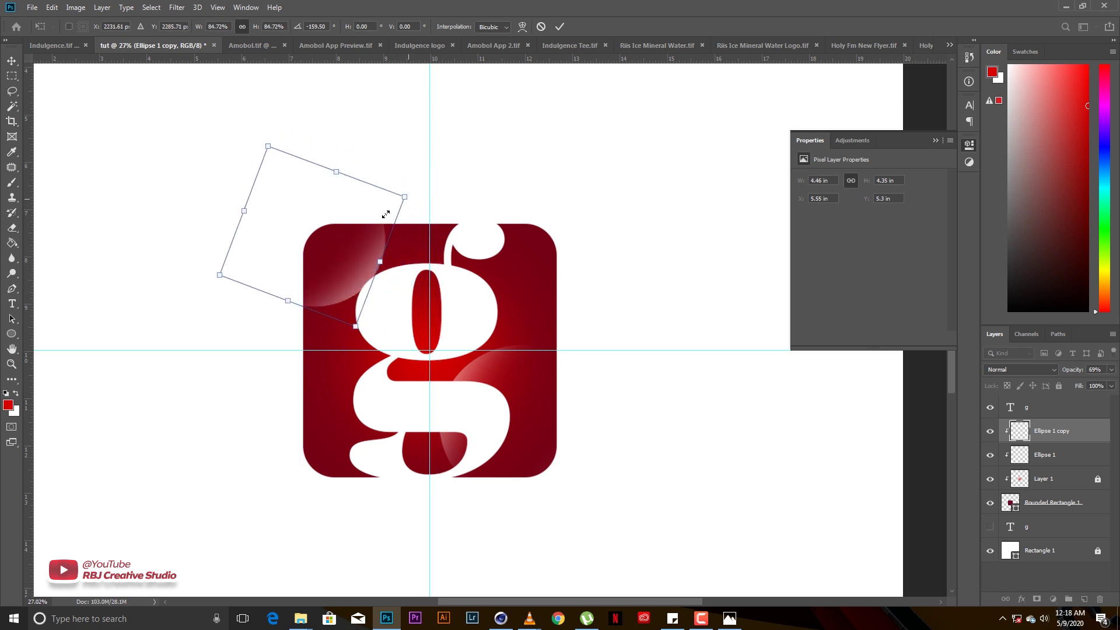
key(Return)
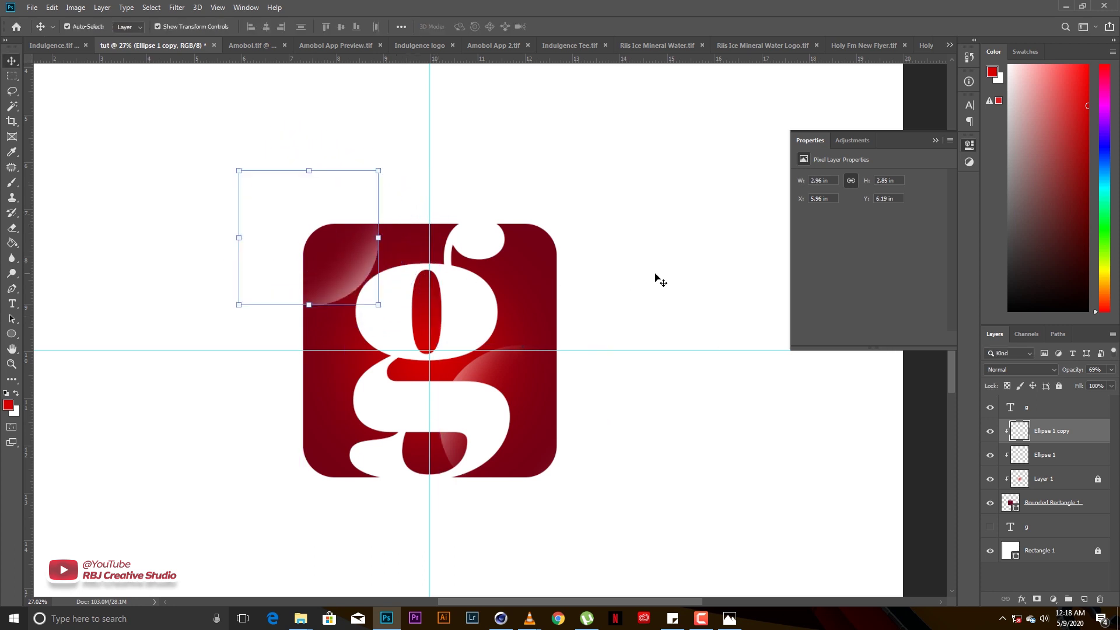
- Deselect the ellipse copy and collapse the floating Properties panel
click(656, 274)
drag(439, 340, 474, 343)
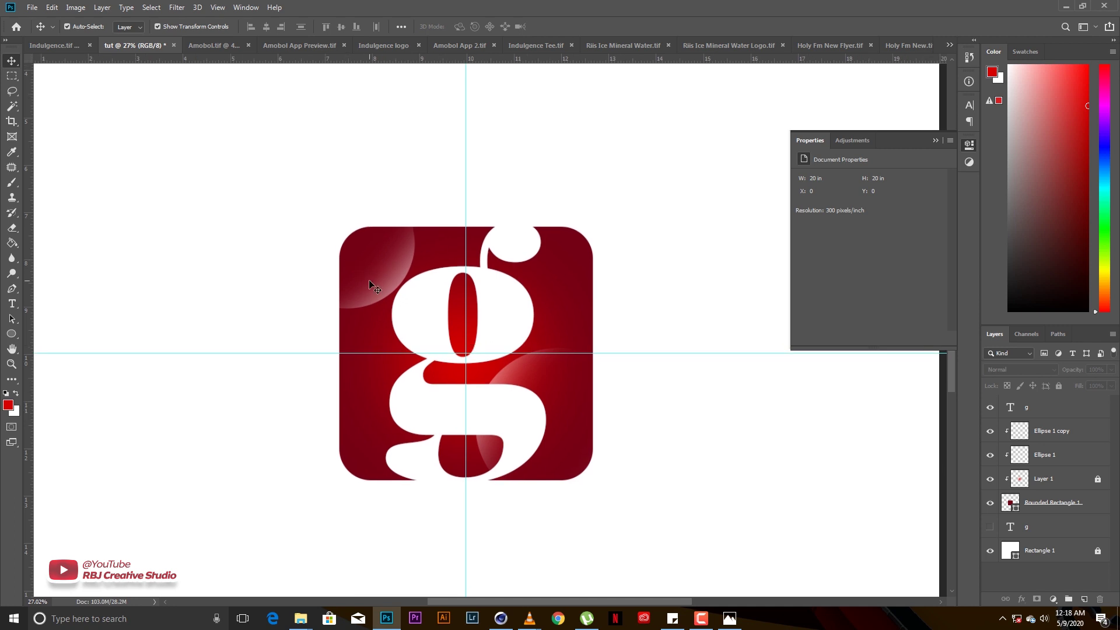
drag(480, 321, 470, 295)
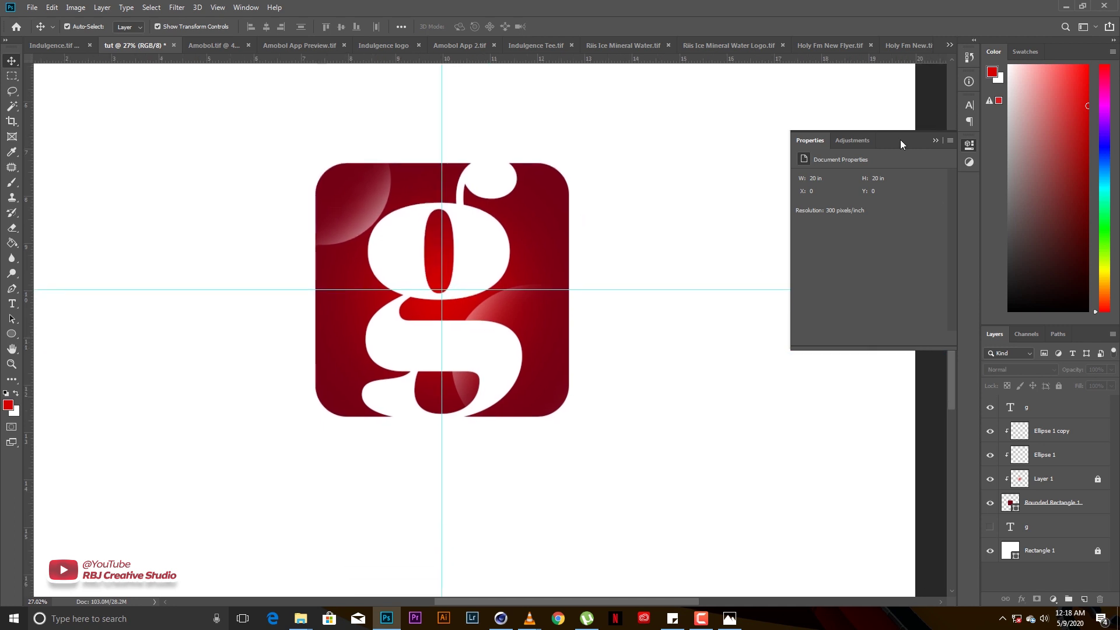
click(935, 141)
drag(541, 220, 554, 261)
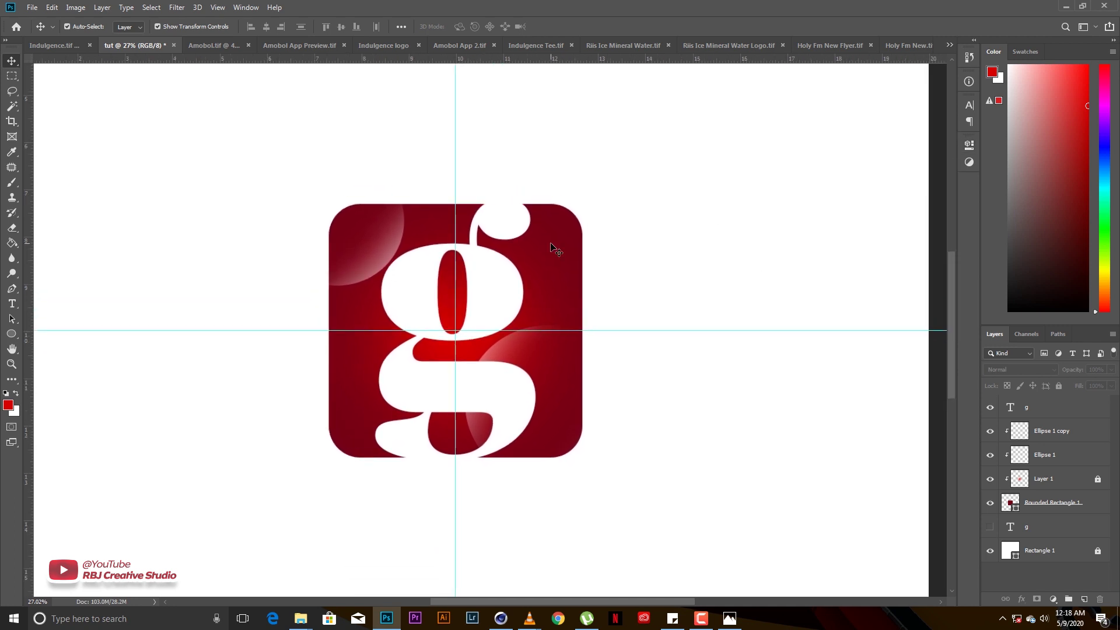
- Unlock the glow layer and merge it with both ellipses and the rounded square into a single layer
click(1040, 478)
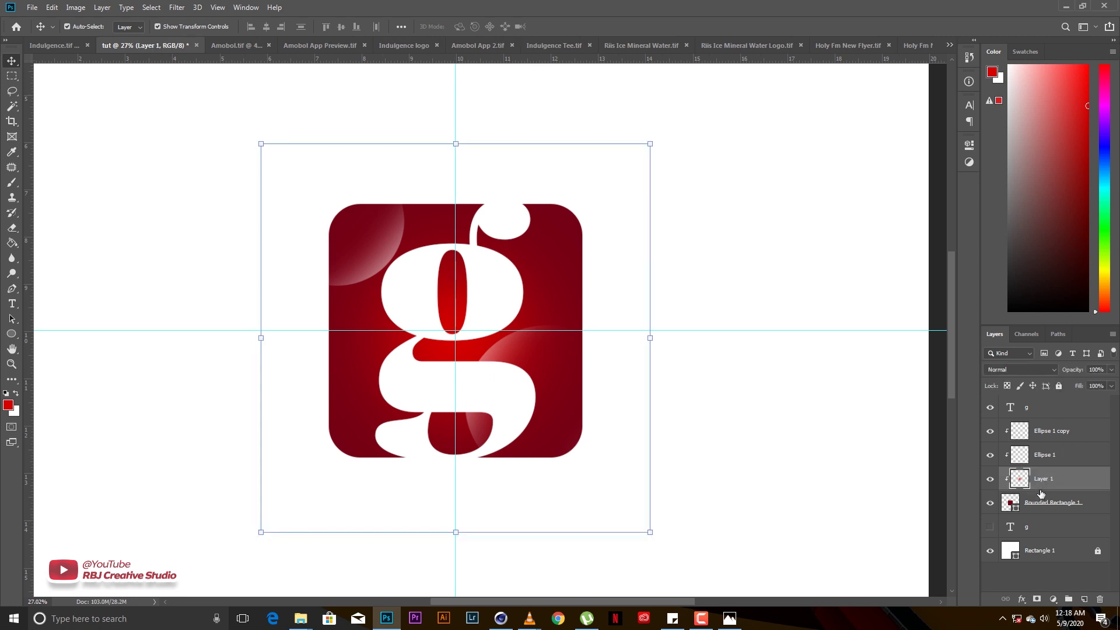
click(1053, 431)
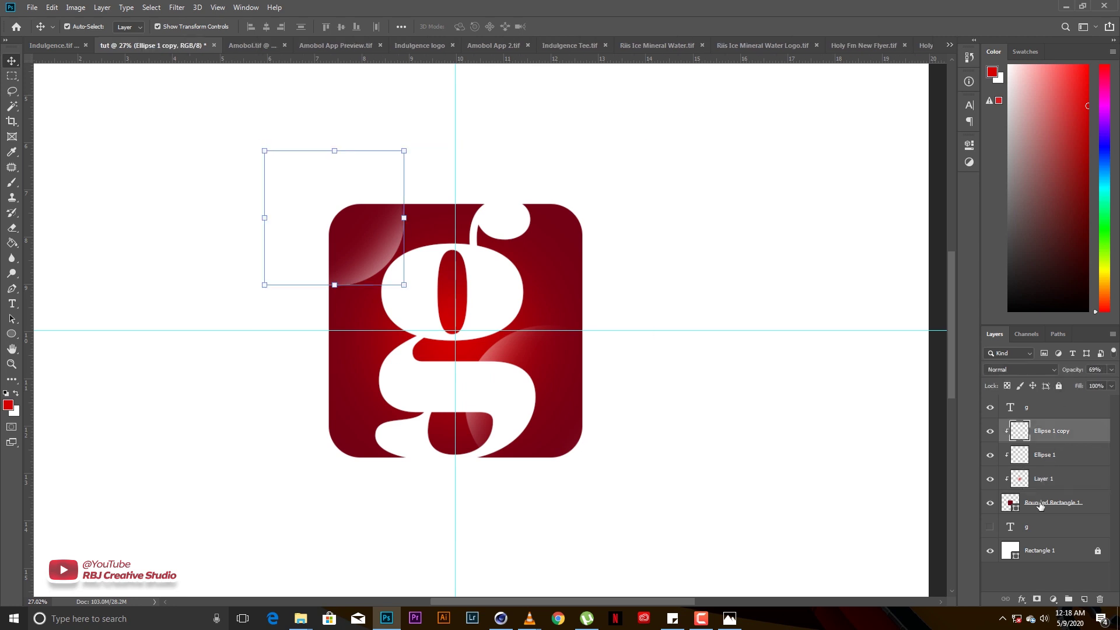
shift+click(1040, 502)
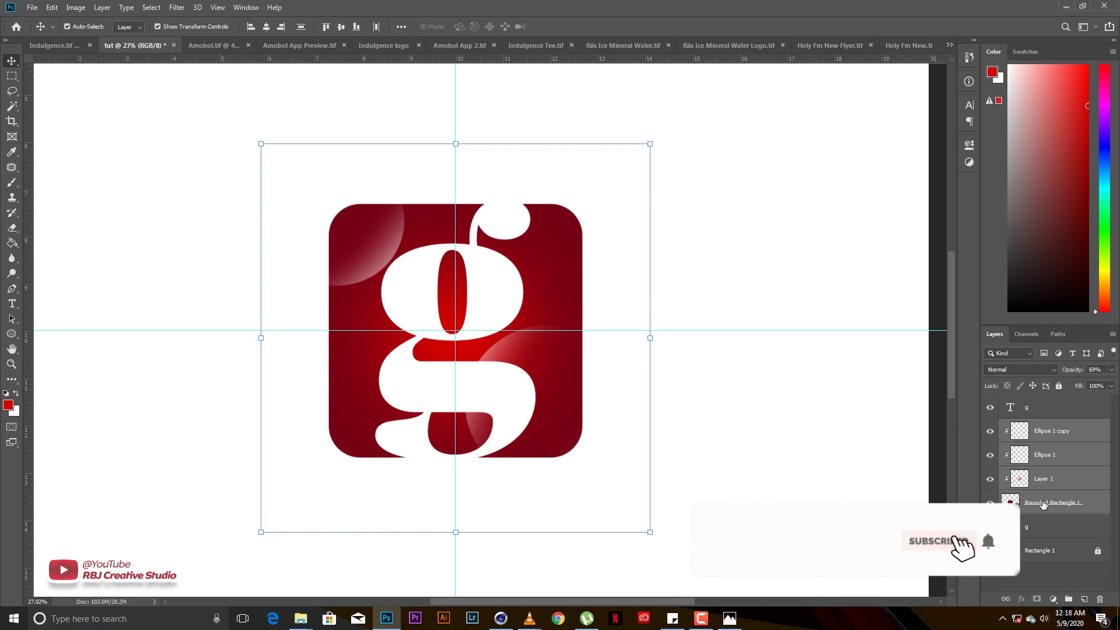
key(ctrl+e)
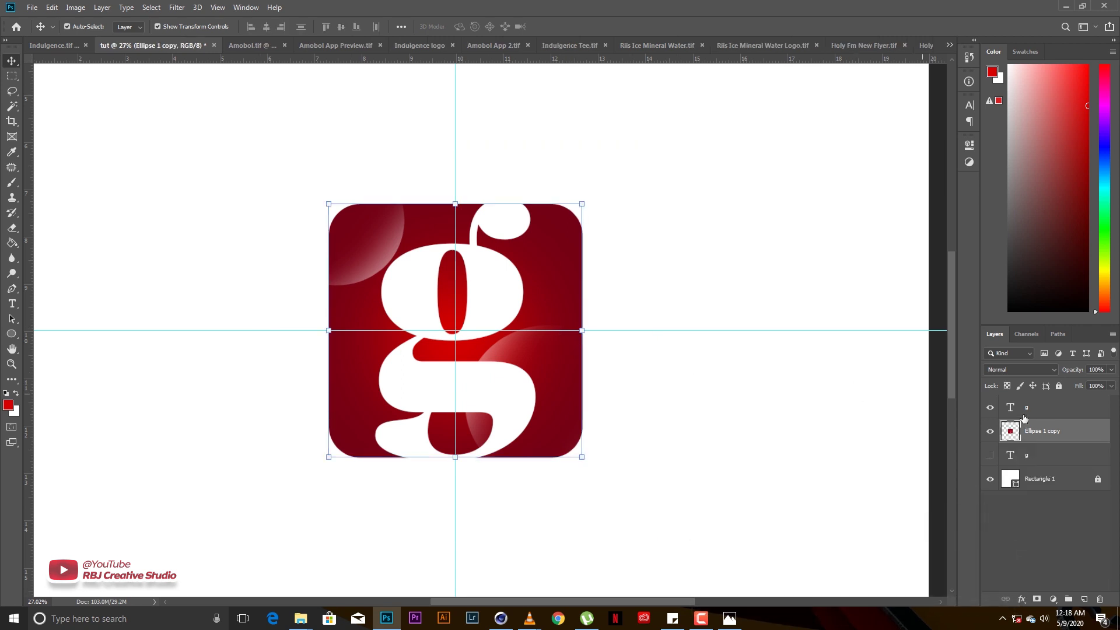
- Load the top letter g's outline as a selection, delete that area from the merged square layer, and deselect
click(990, 409)
click(989, 409)
click(990, 408)
click(989, 409)
ctrl+click(1011, 412)
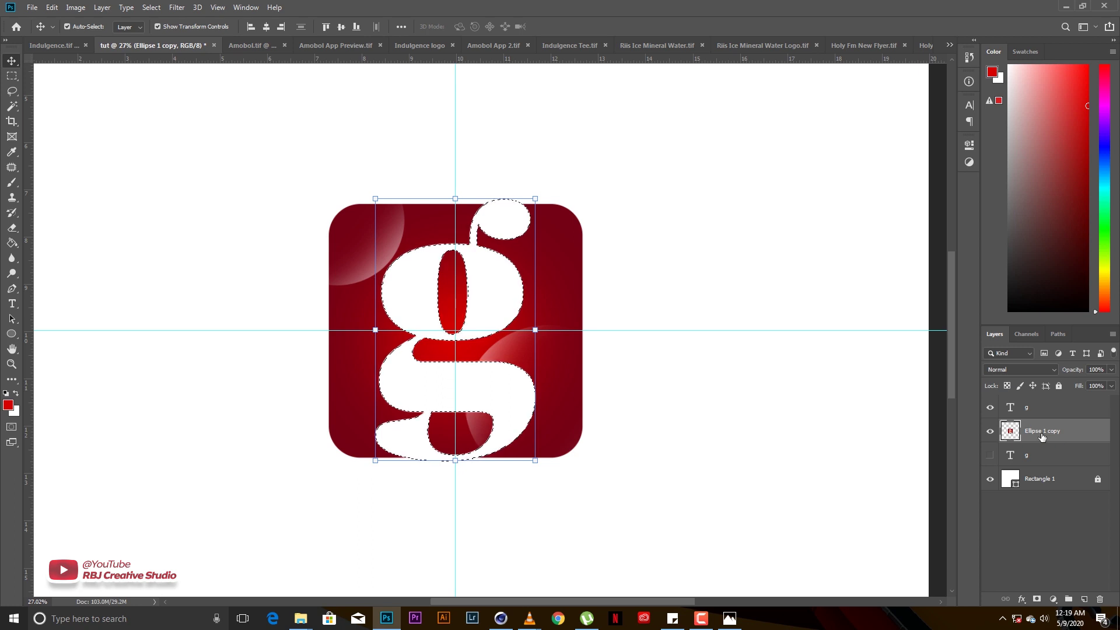
key(ctrl+d)
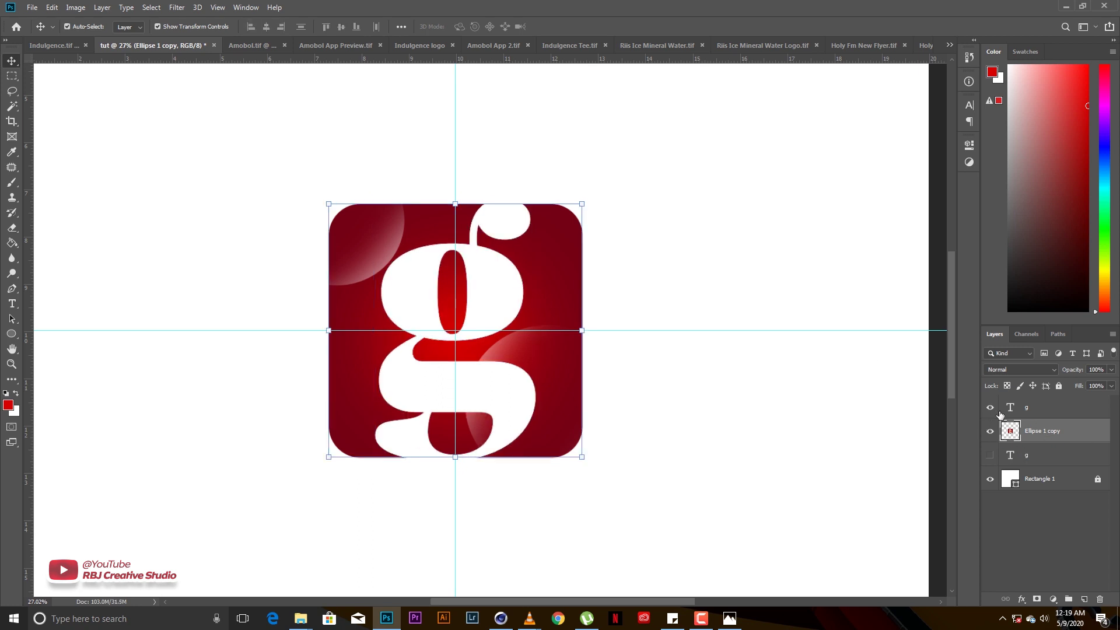
- Hide the top g text layer, and turn the white background off and on again to check the cut-out letter
click(884, 409)
click(991, 480)
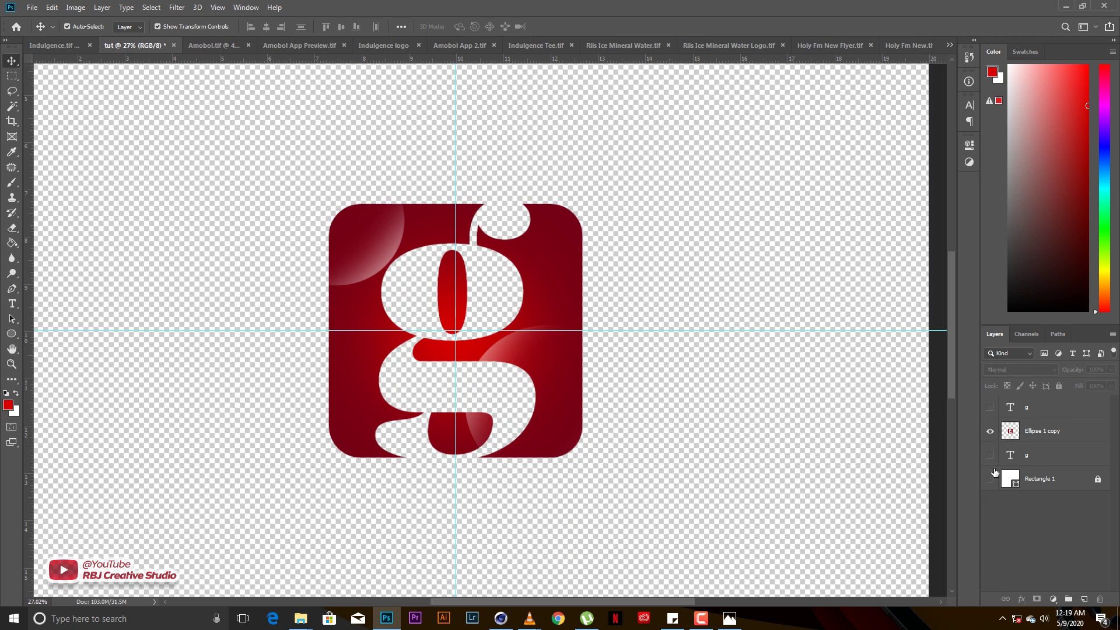
click(1038, 433)
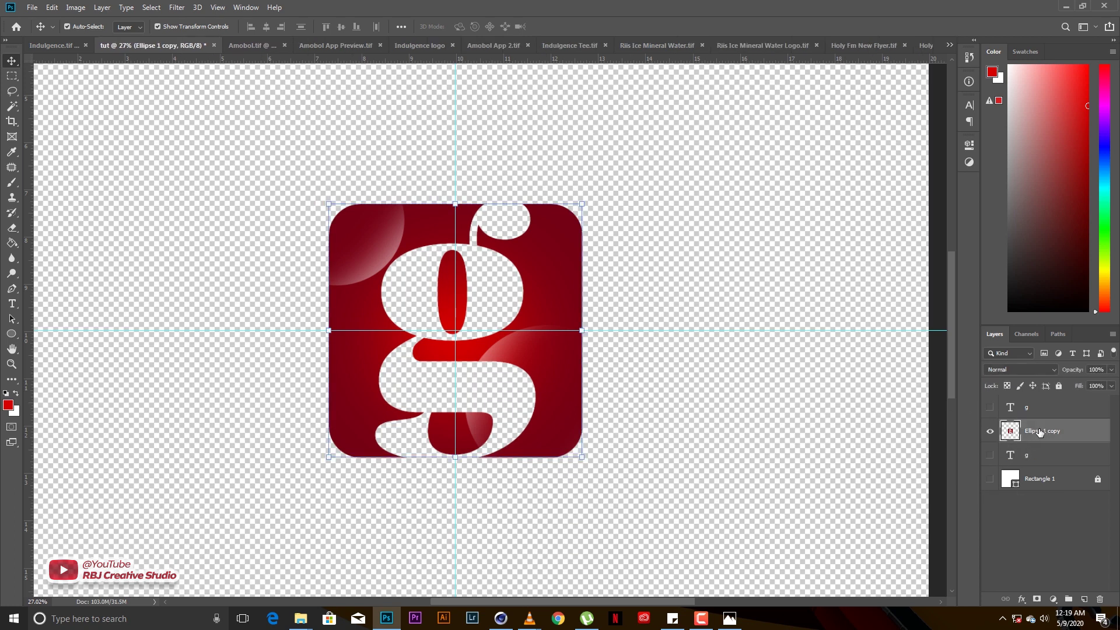
click(990, 479)
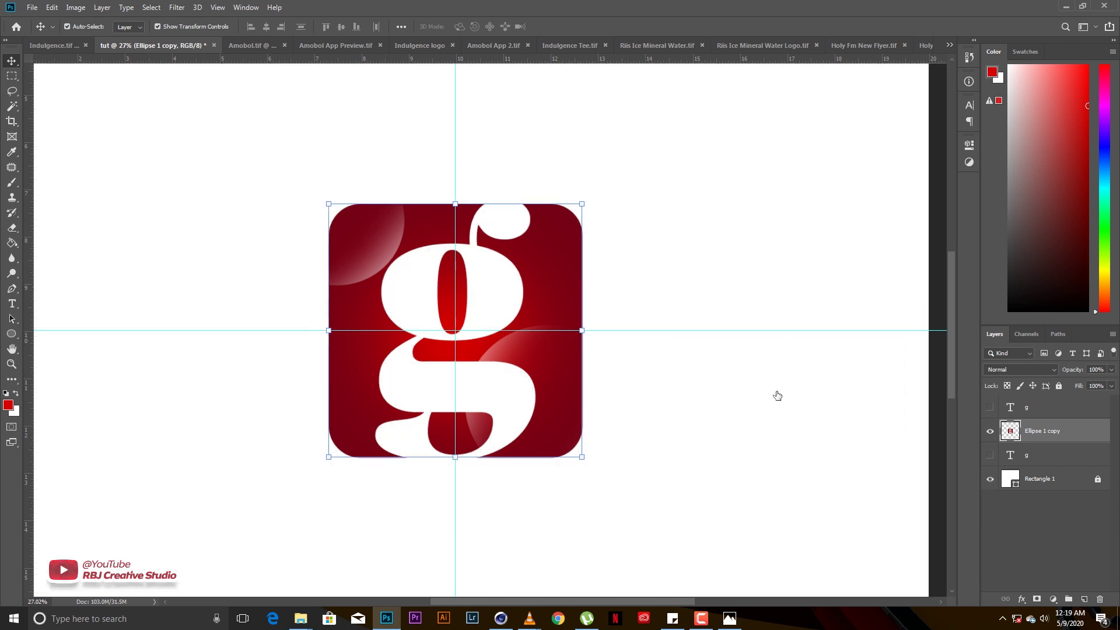
click(789, 402)
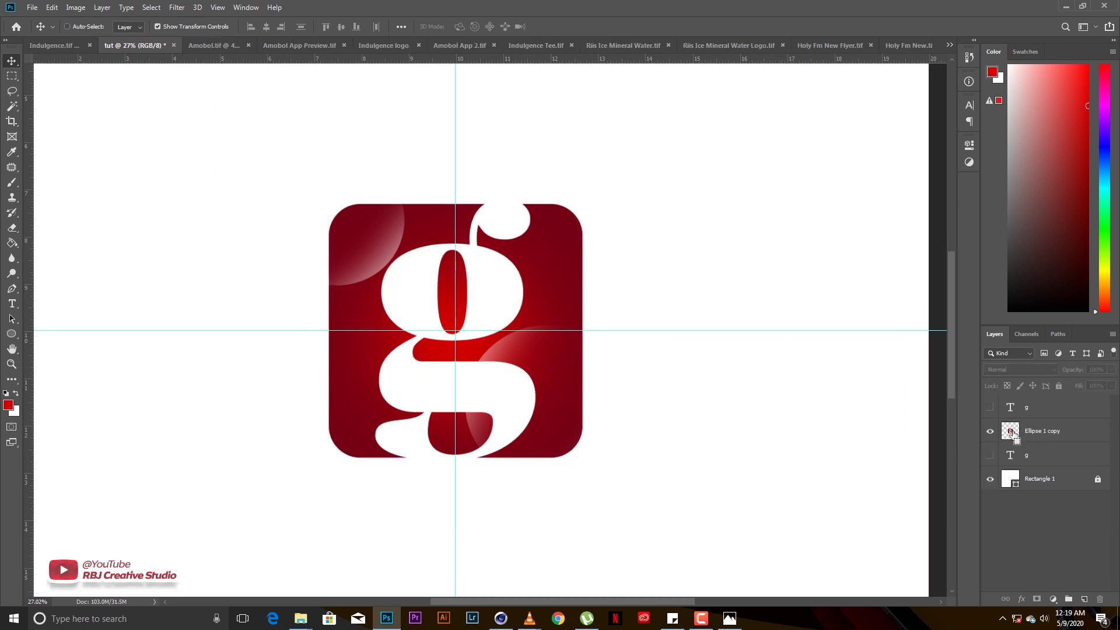
- Load the outline of the merged logo layer as a selection
ctrl+click(1011, 433)
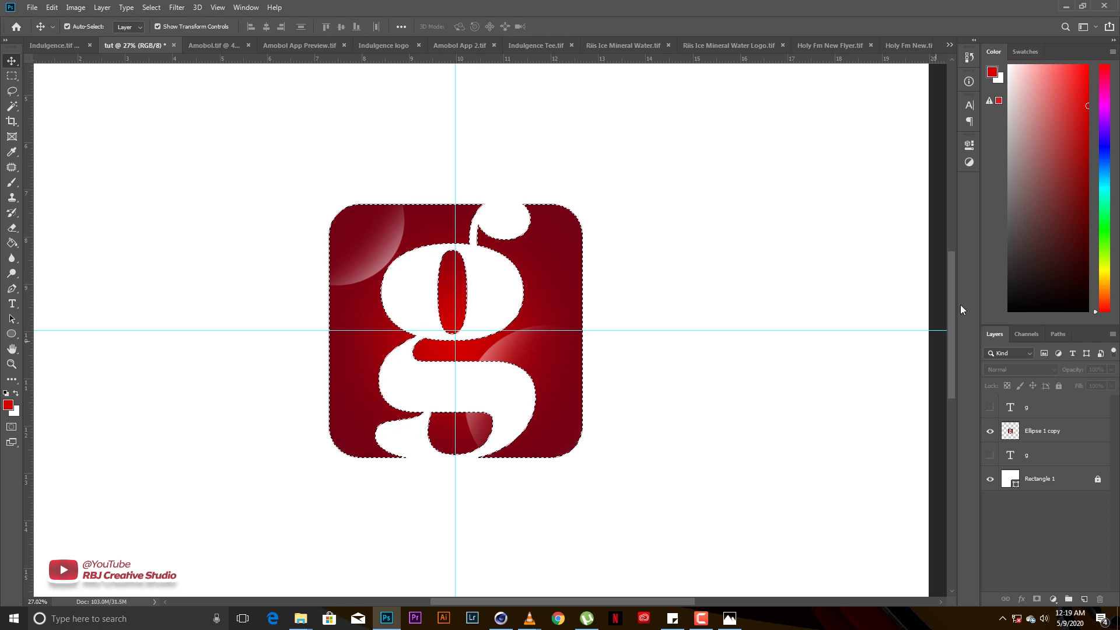
click(12, 92)
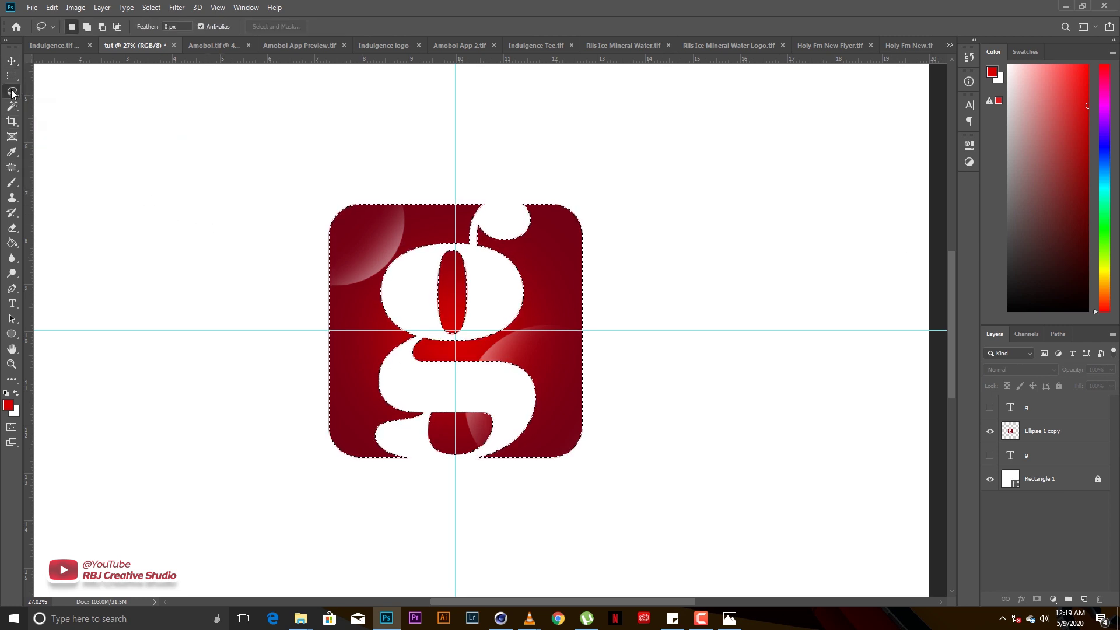
click(13, 62)
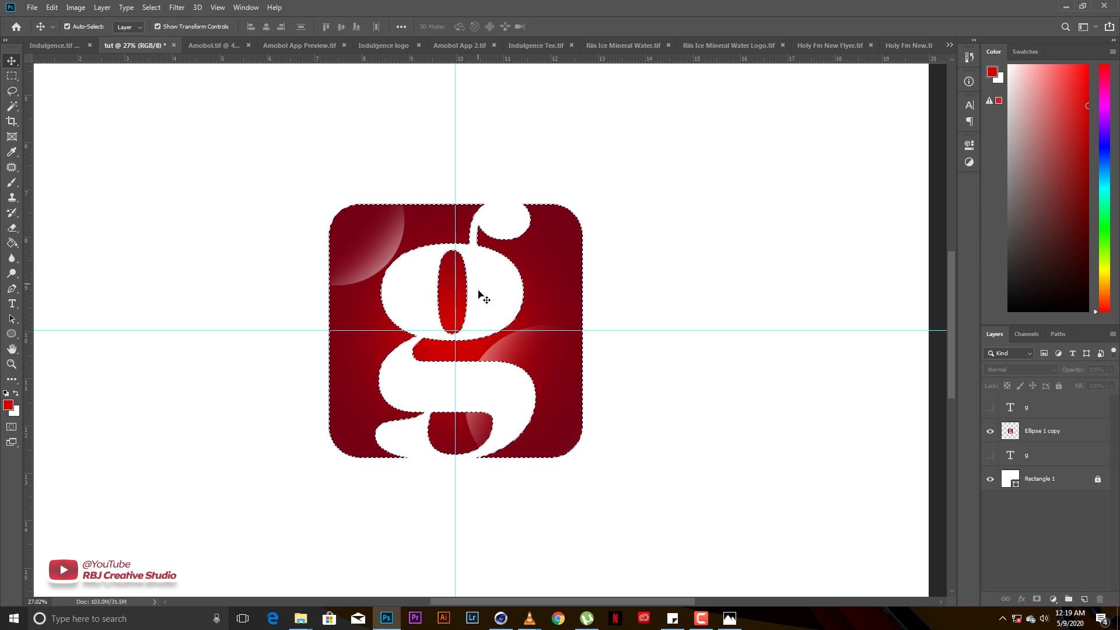
right_click(482, 303)
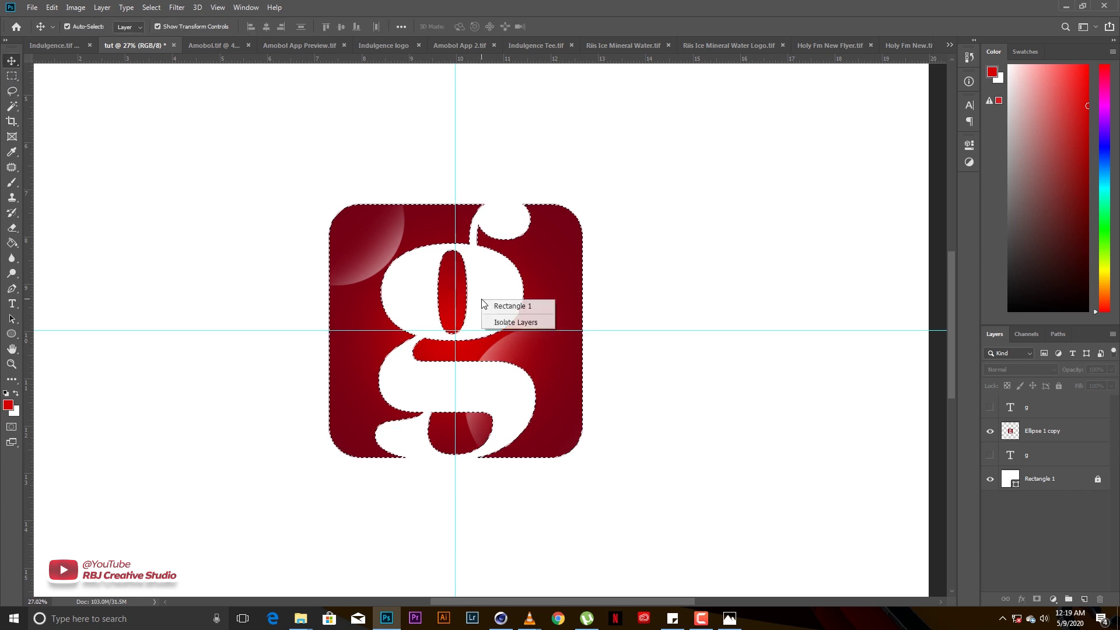
click(939, 314)
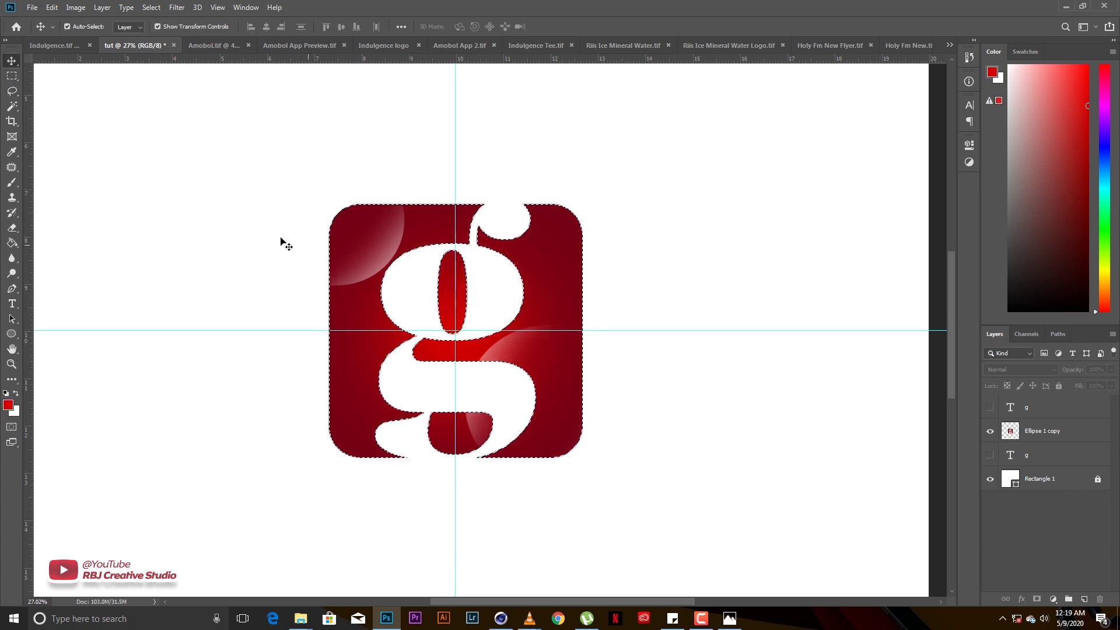
- Convert the logo selection into a work path with 2.0 pixels tolerance and hide the merged logo layer
click(12, 92)
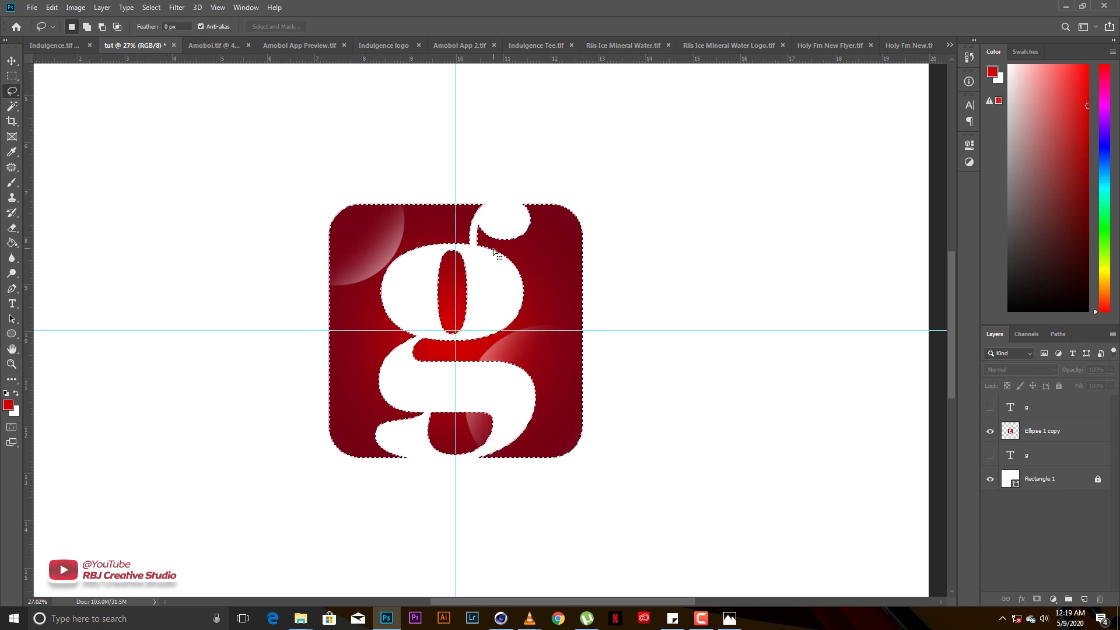
right_click(501, 278)
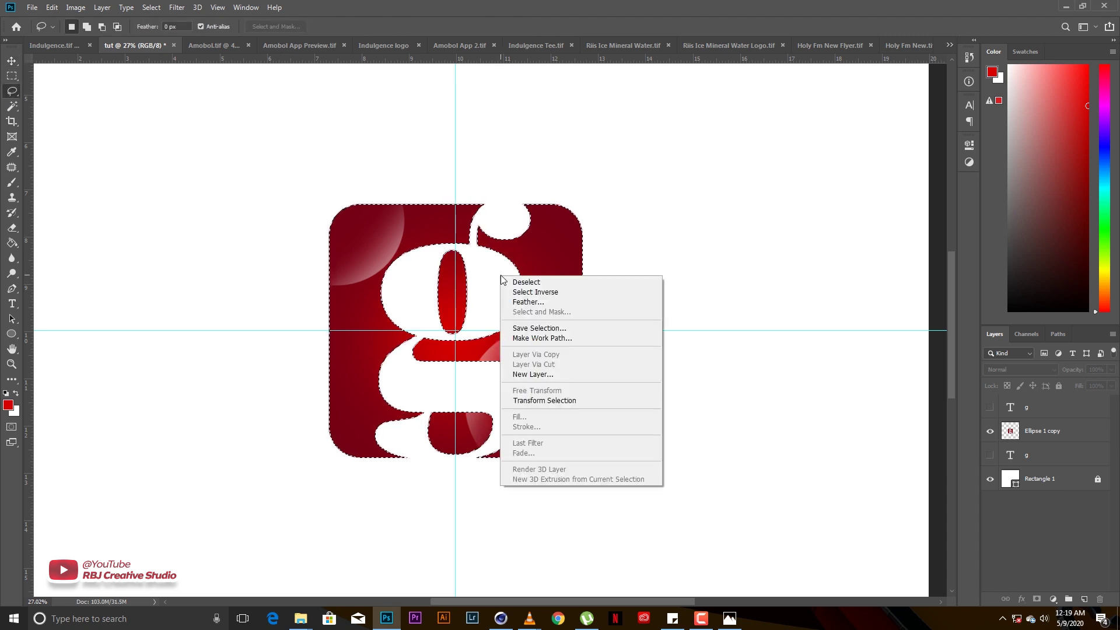
click(569, 340)
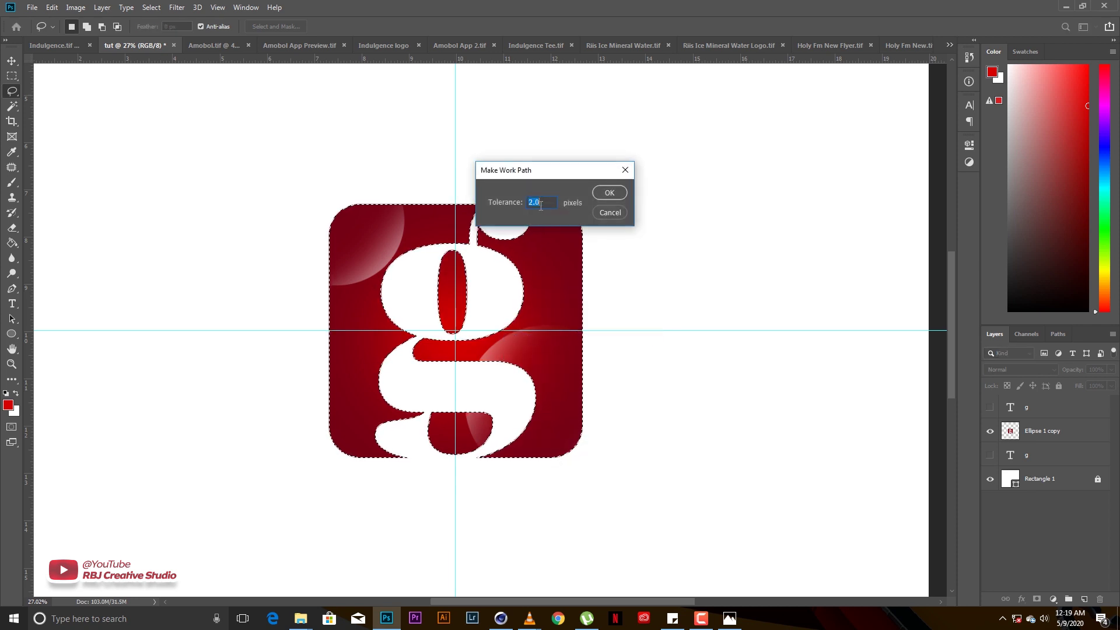
click(607, 193)
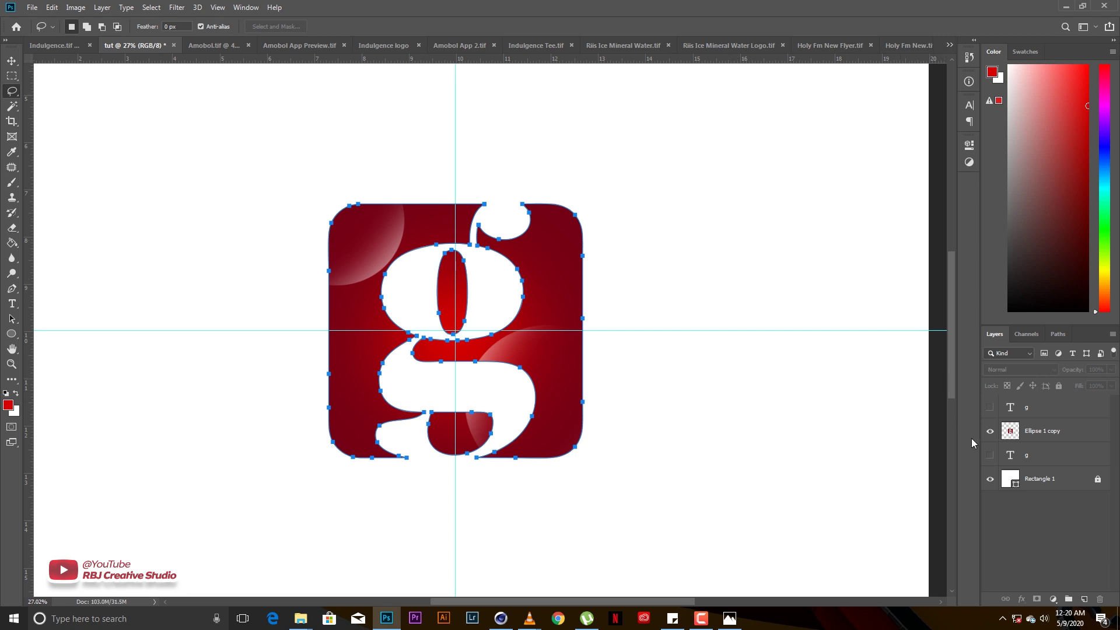
click(990, 433)
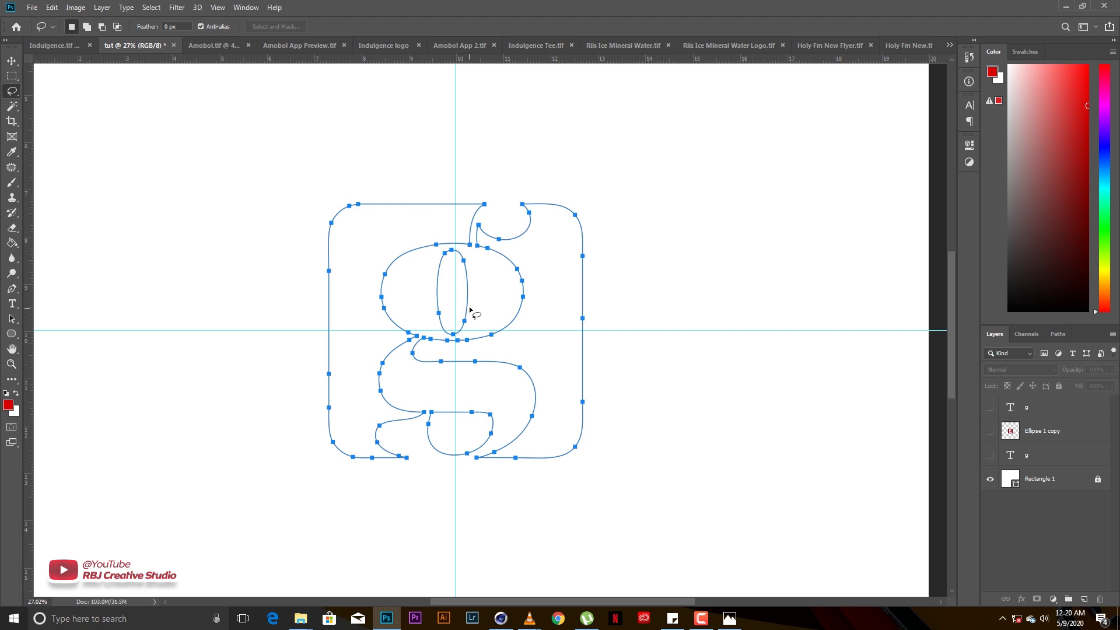
- Export the logo's Work Path as an Adobe Illustrator file named tut in The Studio folder inside Weks
click(32, 8)
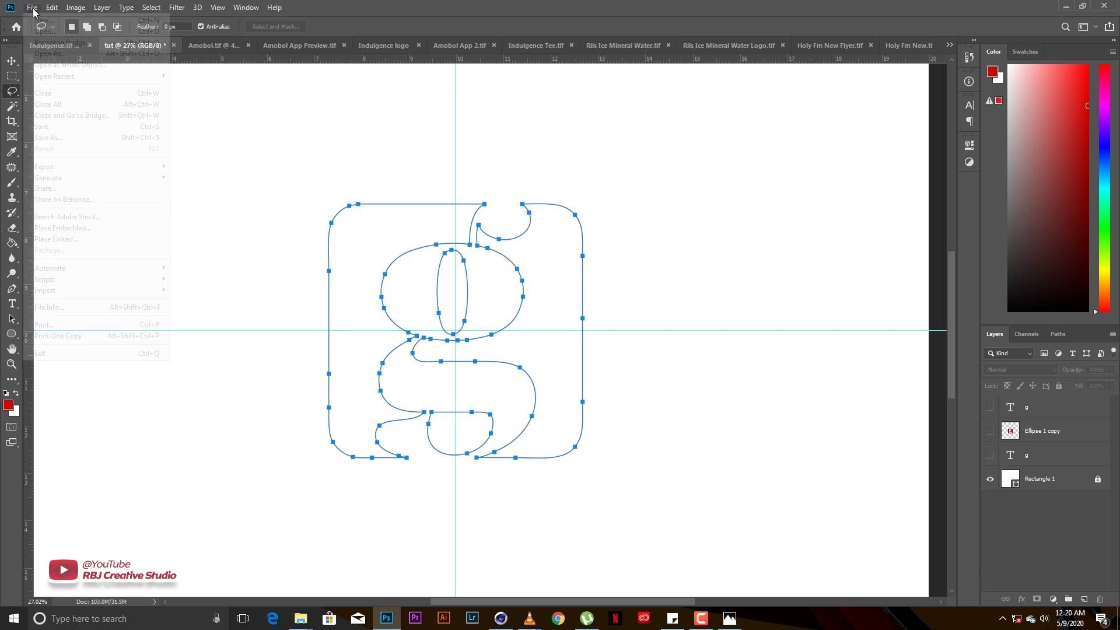
mouse_move(64, 167)
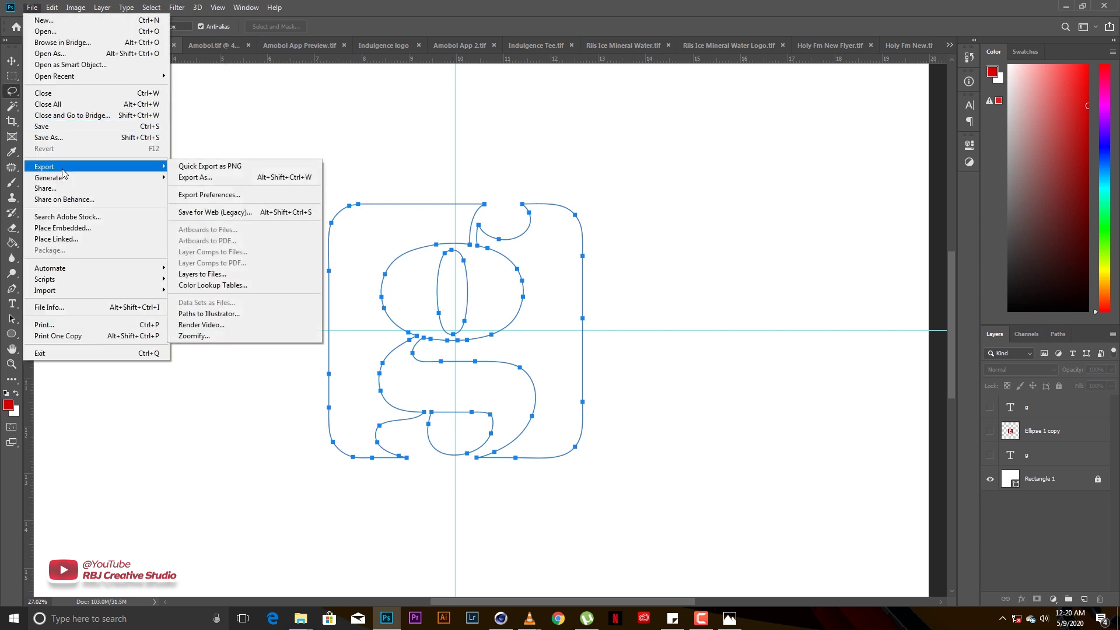
click(222, 316)
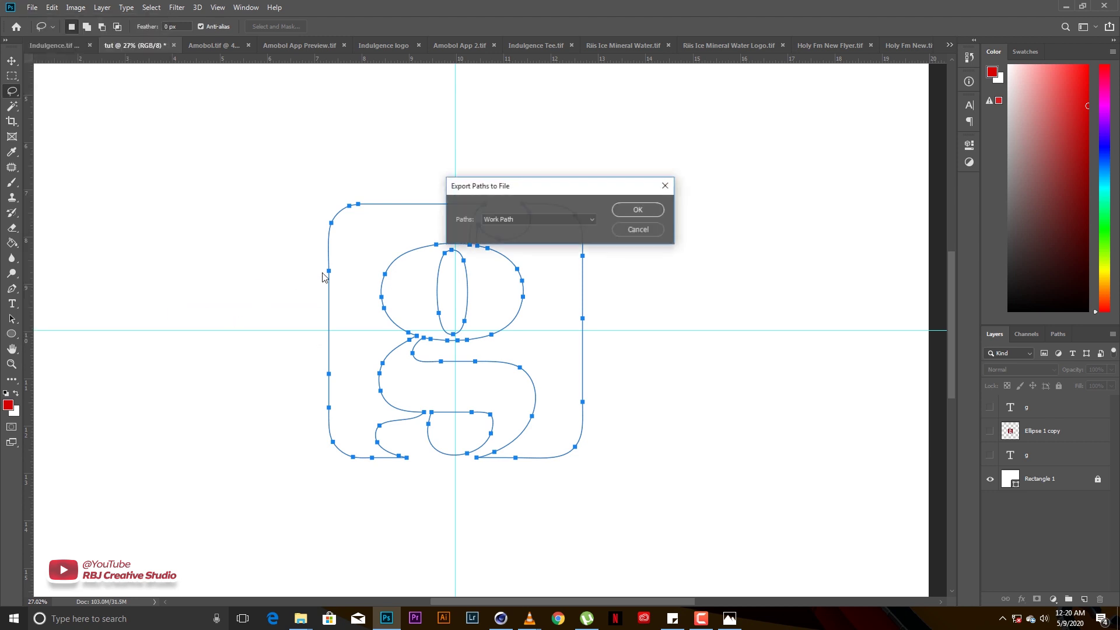
click(500, 219)
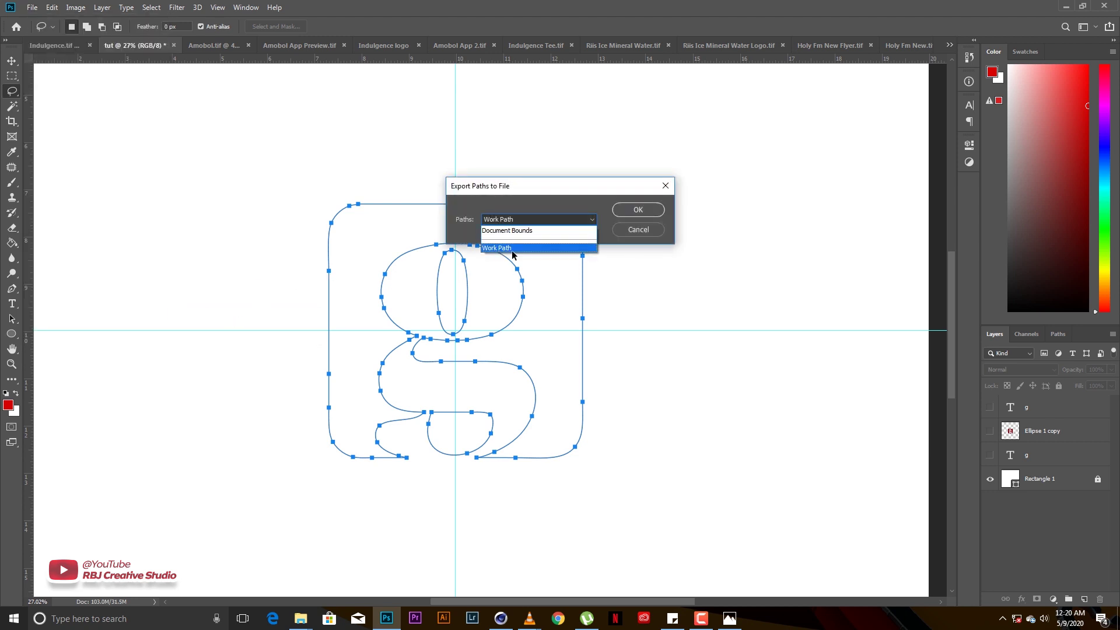
click(507, 250)
click(630, 211)
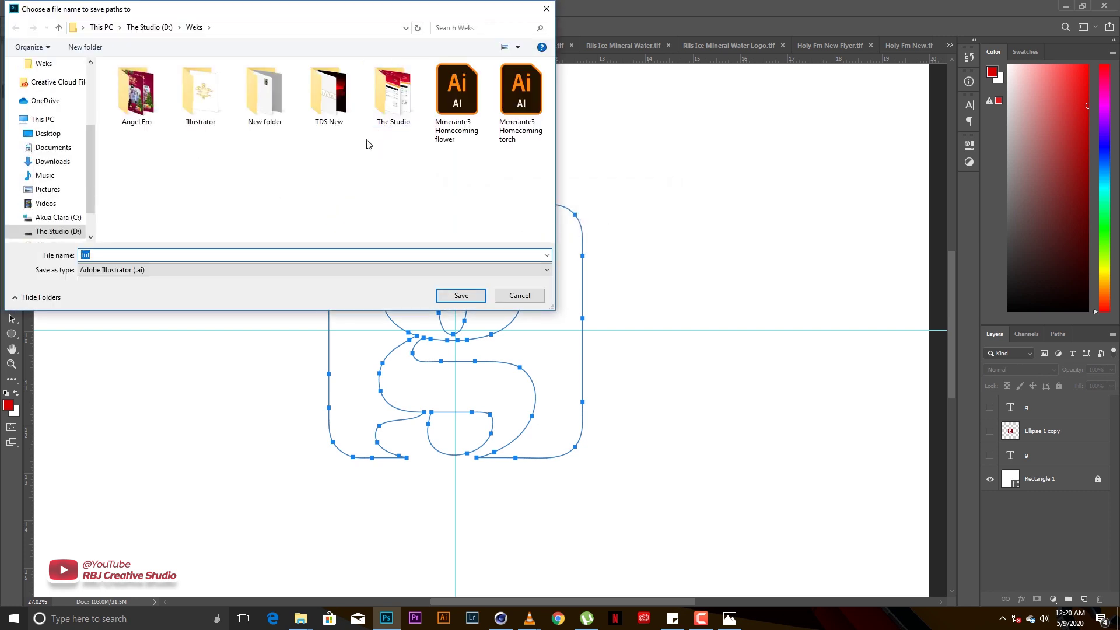
double_click(394, 111)
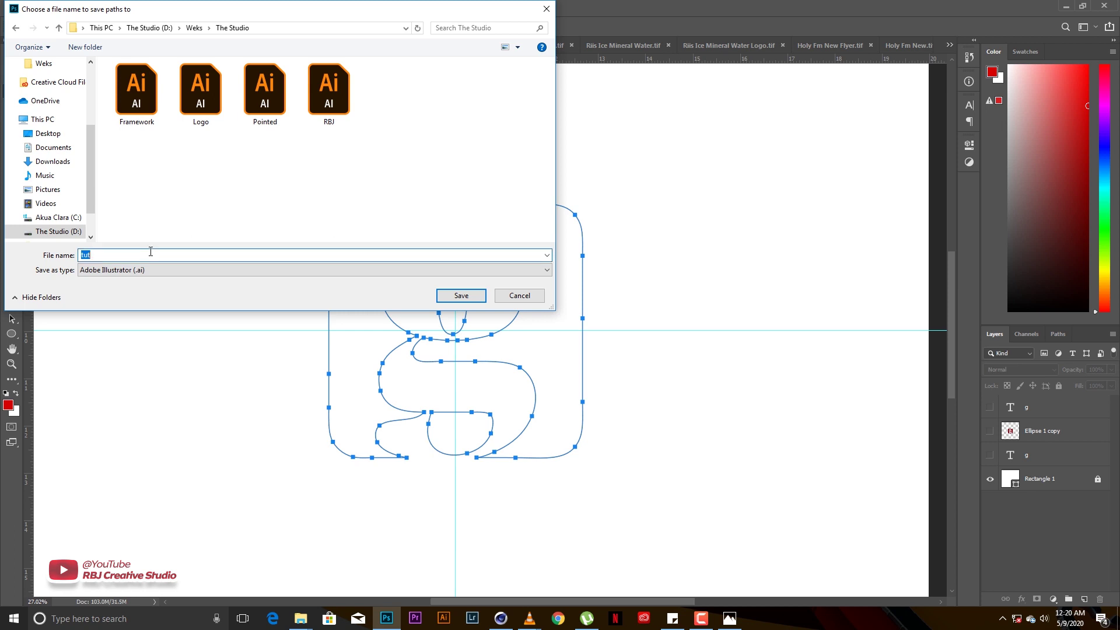
text(tut)
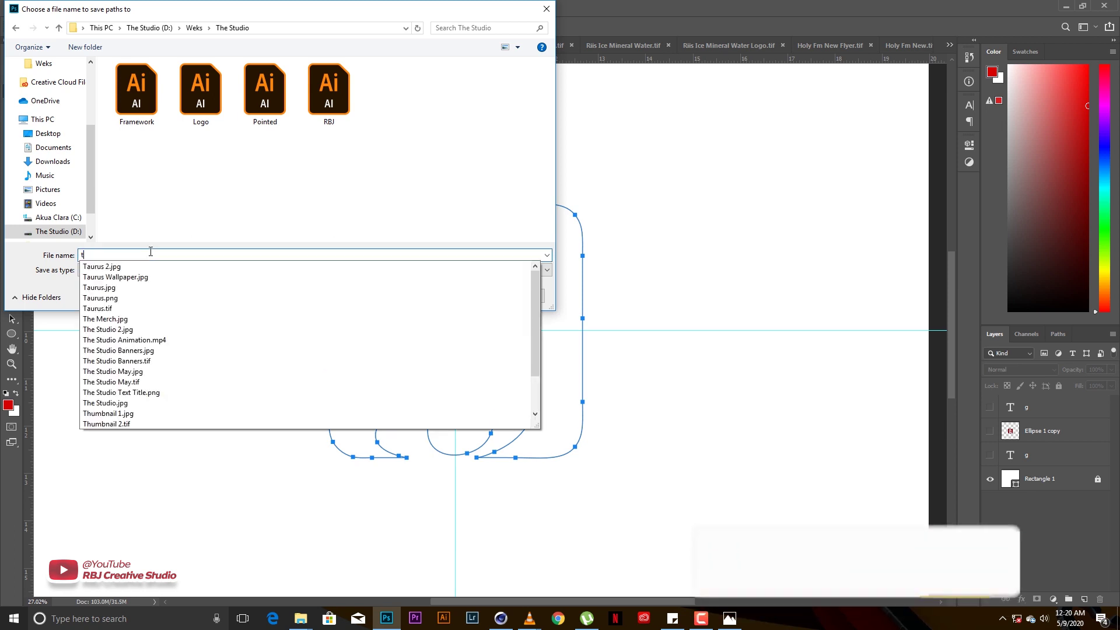
click(156, 235)
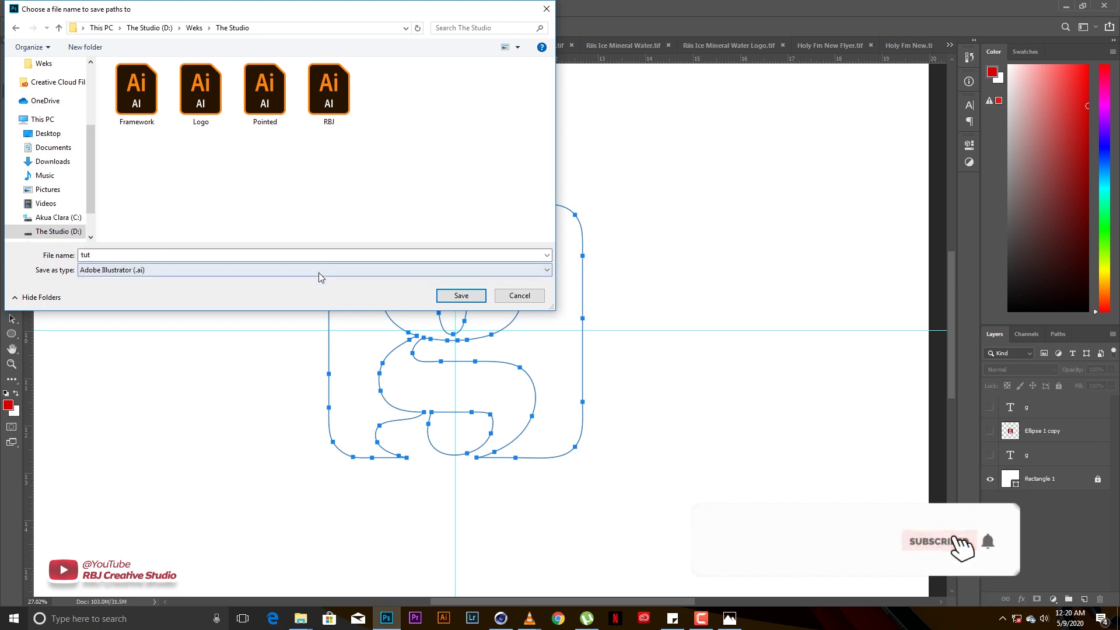
click(461, 295)
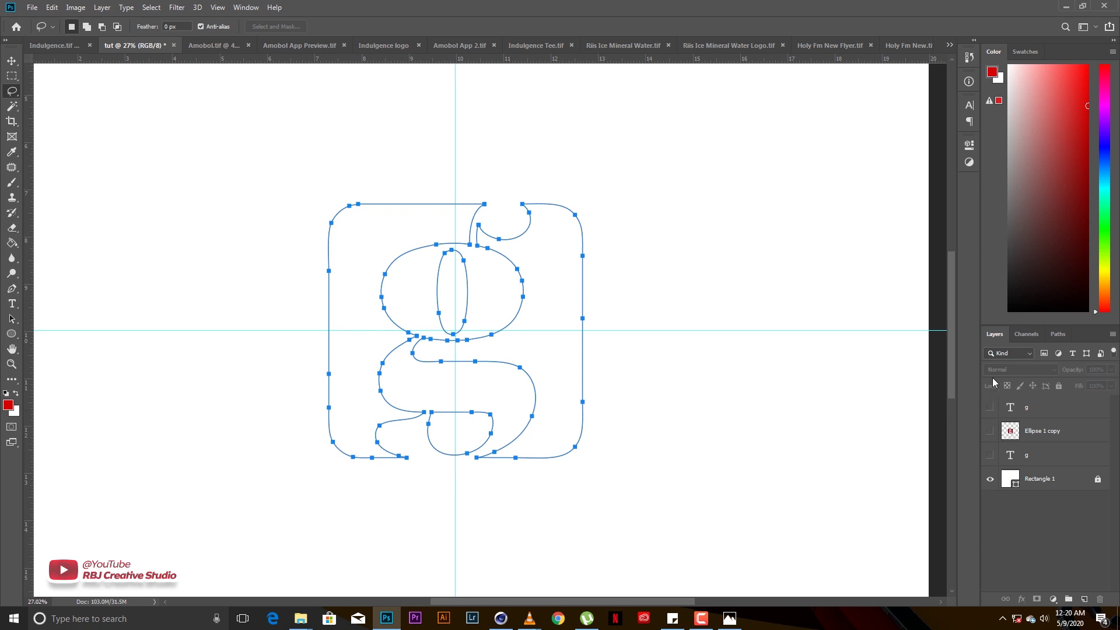
- Delete the logo's work path from the document
click(1058, 334)
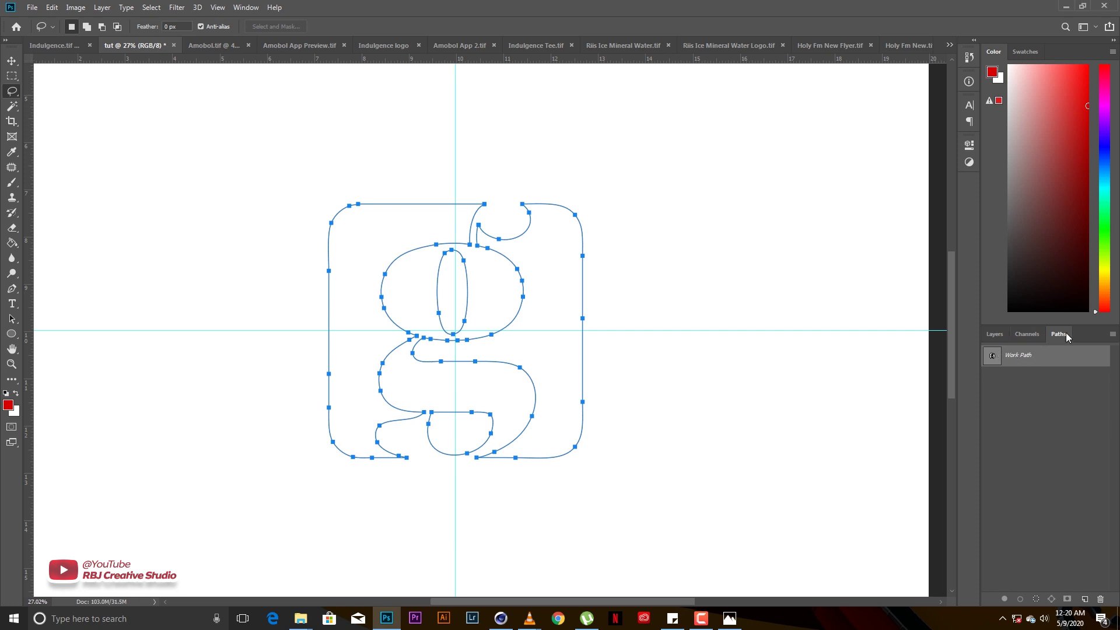
right_click(1048, 348)
click(1025, 366)
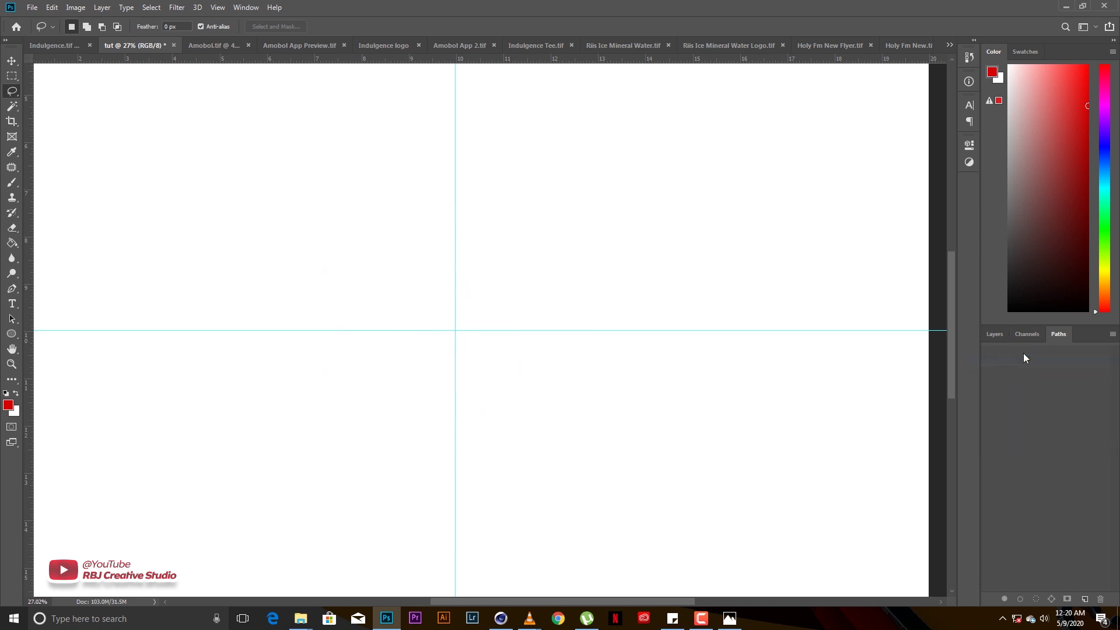
- Show the top g text layer and load its outline as a selection
click(994, 334)
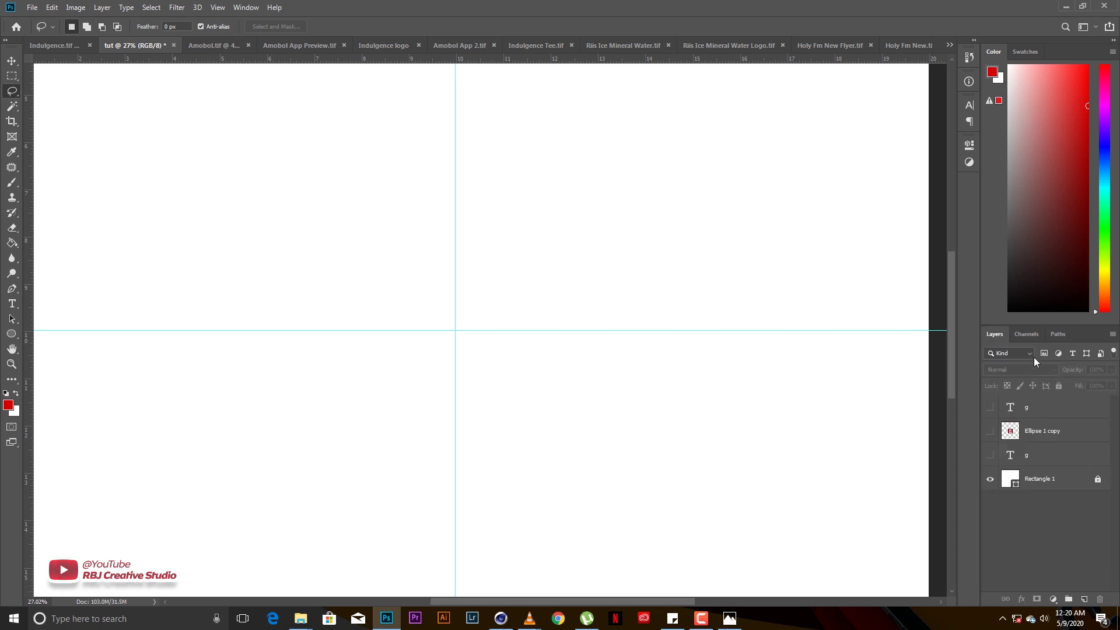
click(990, 408)
click(1012, 410)
ctrl+click(1012, 411)
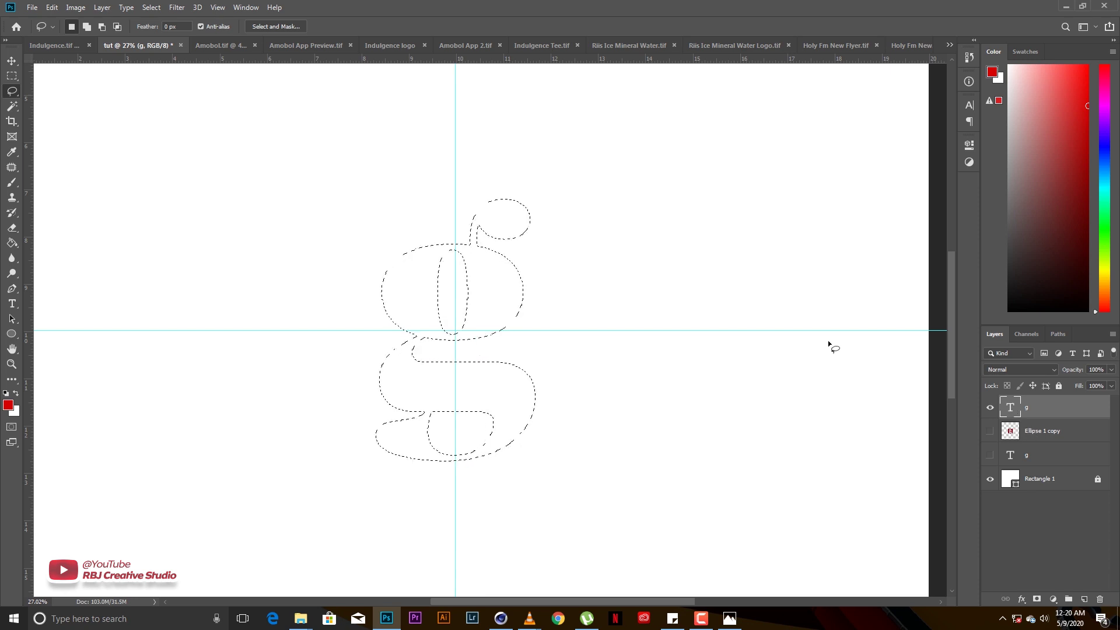
- Convert the letter g selection into a work path with 2.0 pixels tolerance
right_click(493, 282)
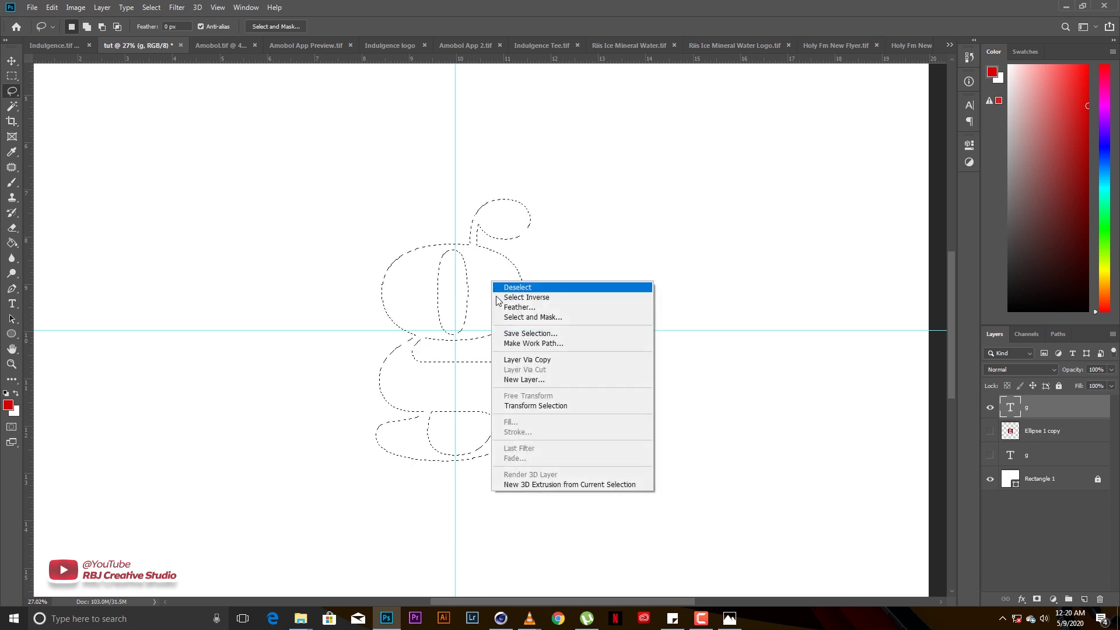
click(537, 342)
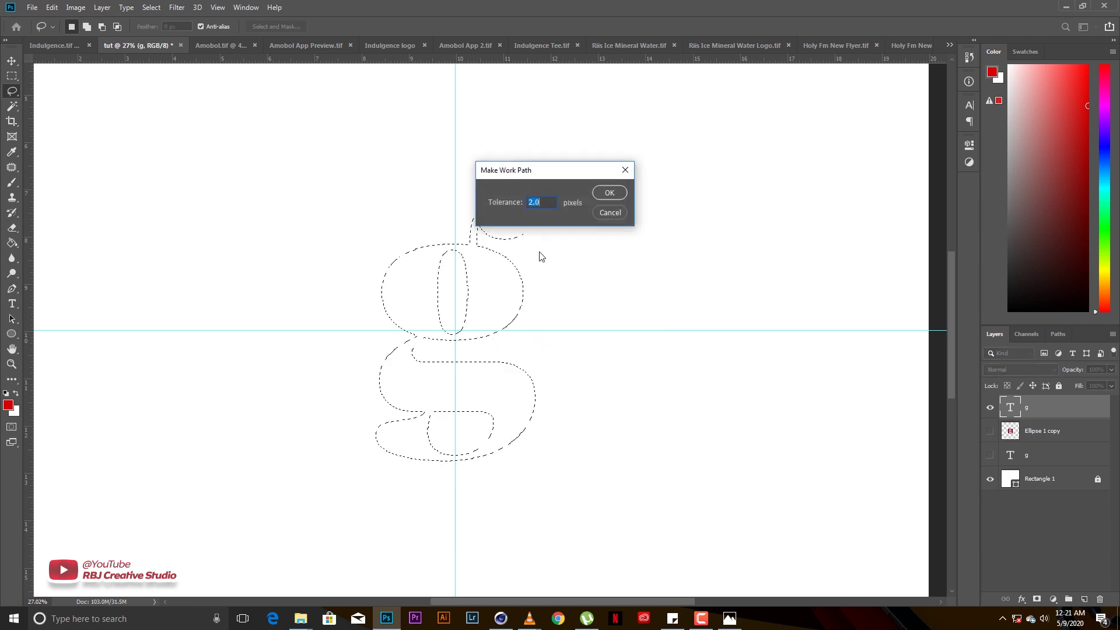
click(607, 194)
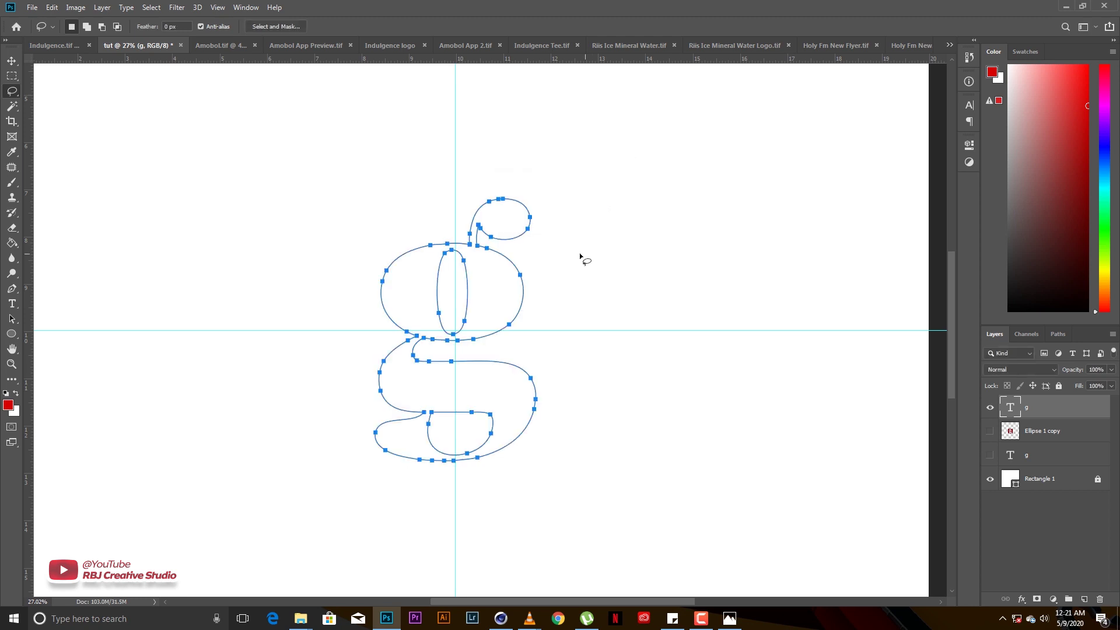
- Export the letter g's Work Path as an Adobe Illustrator file named tut 2 in The Studio folder
click(33, 7)
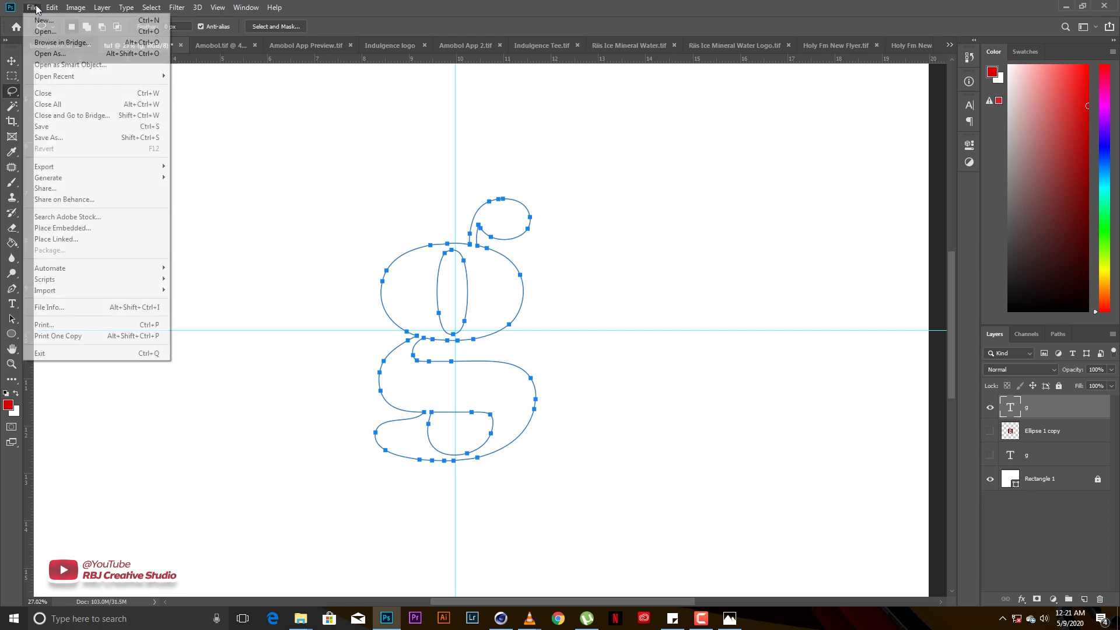
mouse_move(129, 169)
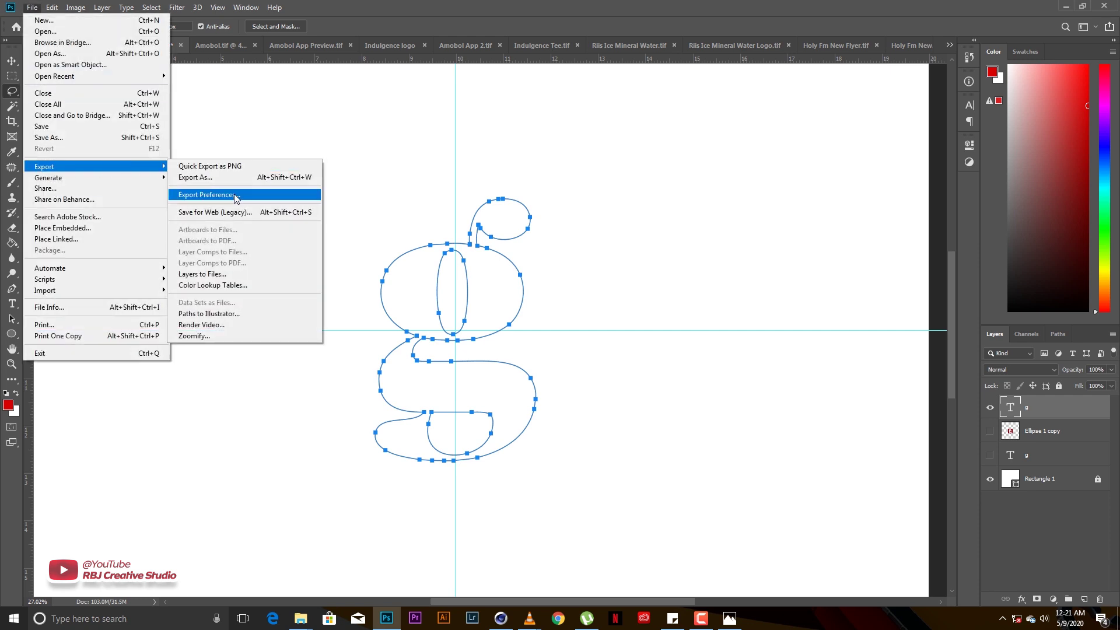
click(209, 313)
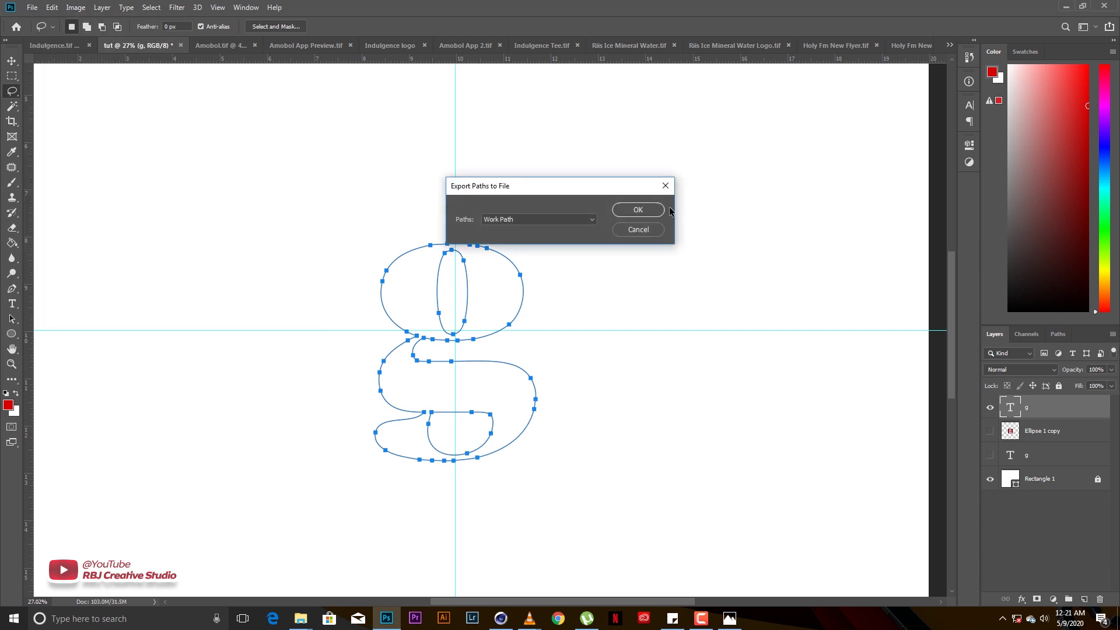
click(626, 210)
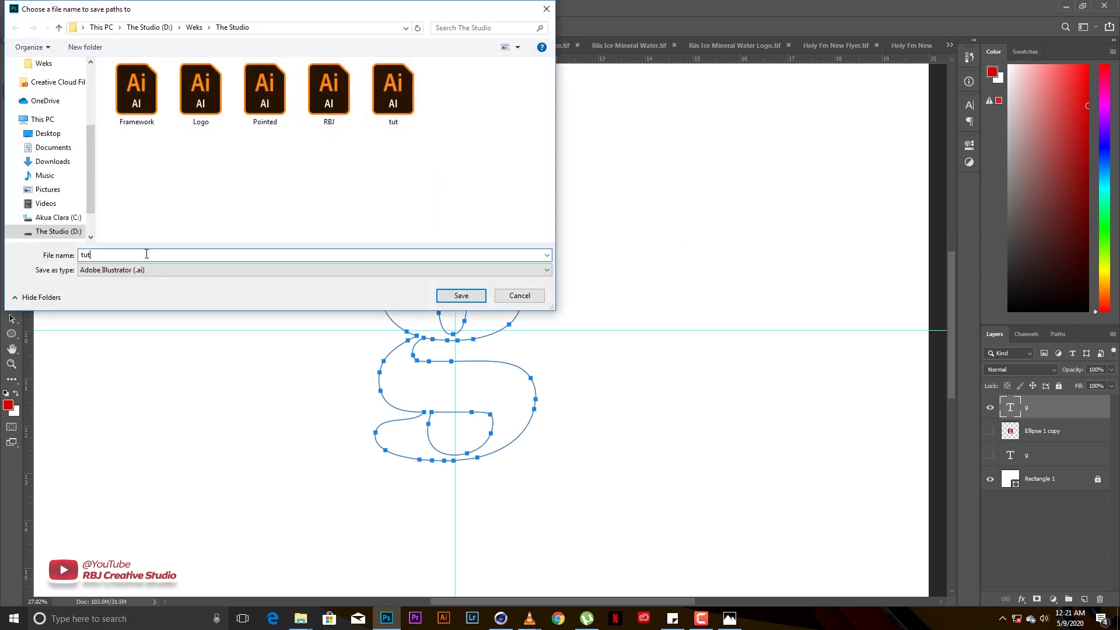
click(461, 295)
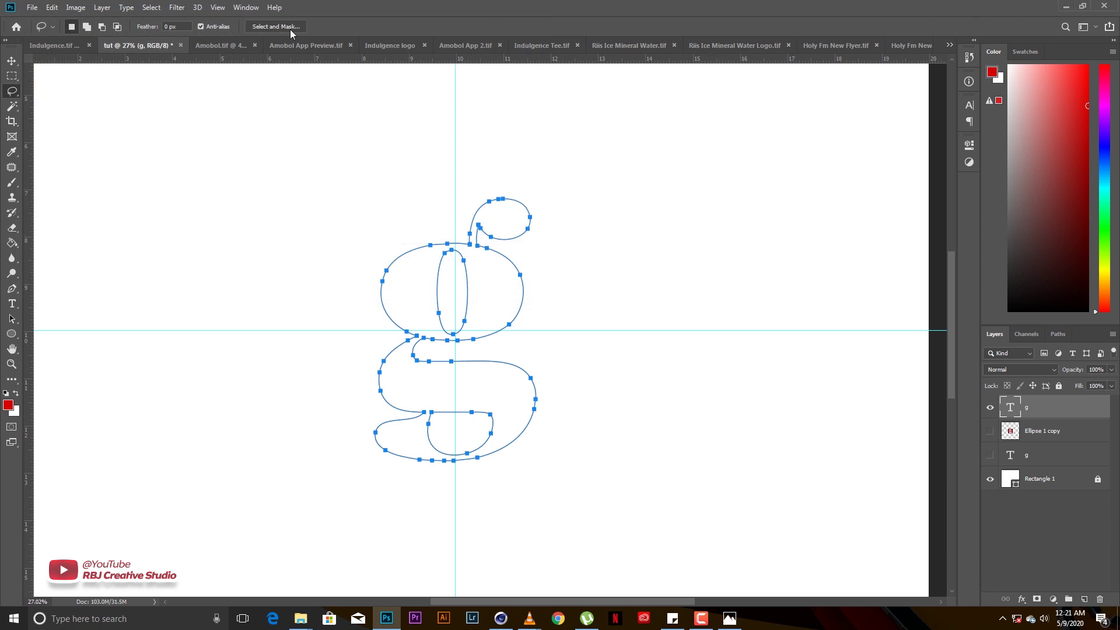
- Select the exported tut Illustrator file in File Explorer's The Studio folder and switch to Cinema 4D
mouse_move(301, 617)
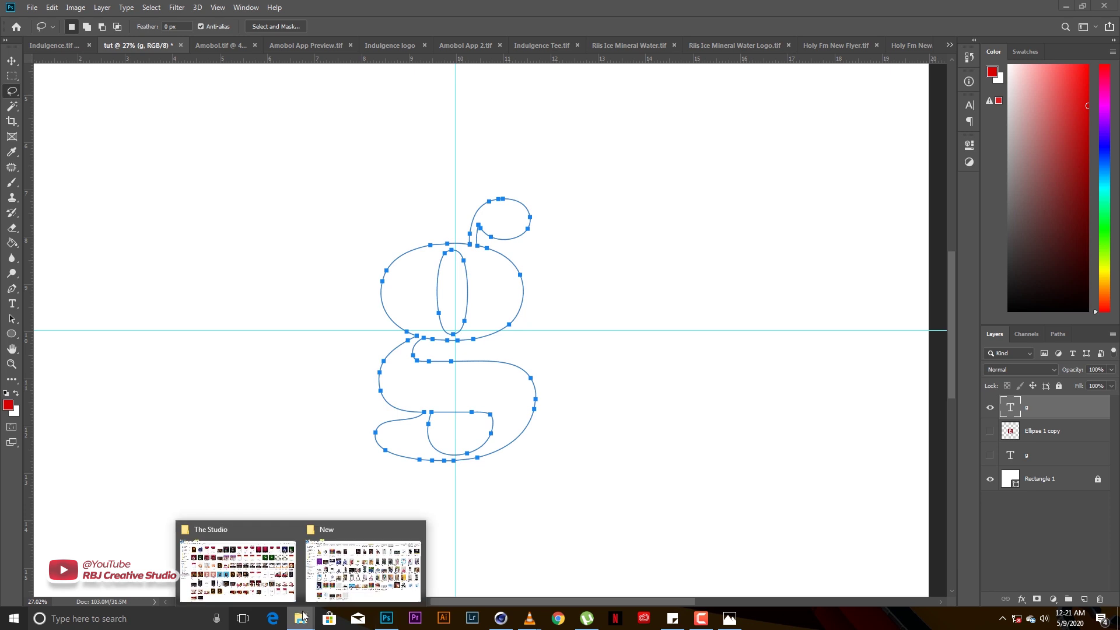
click(249, 559)
click(458, 557)
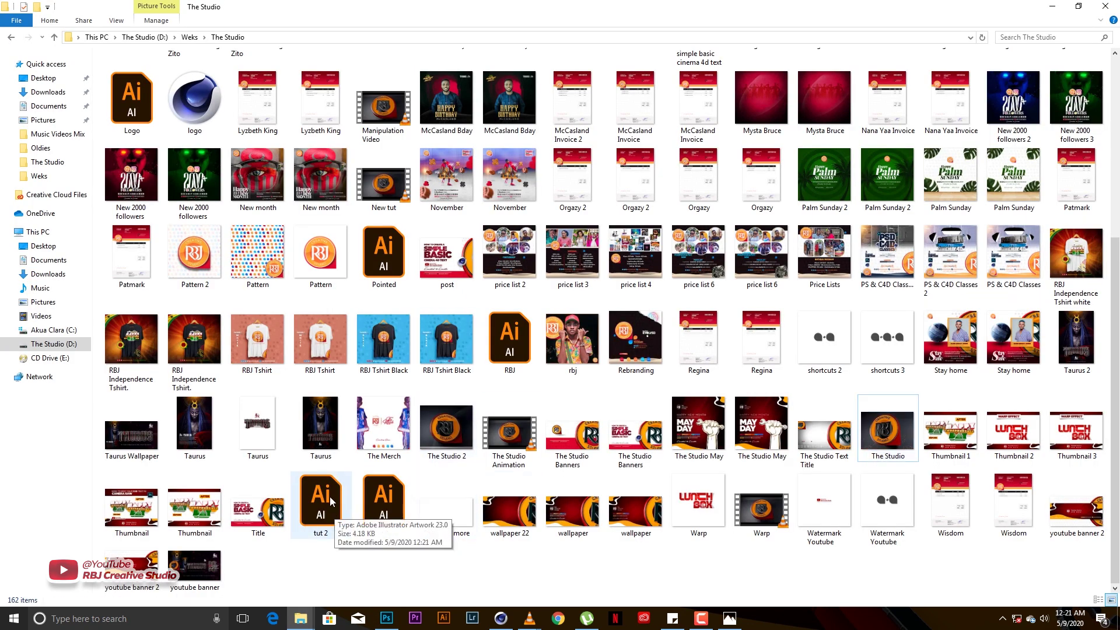
click(385, 513)
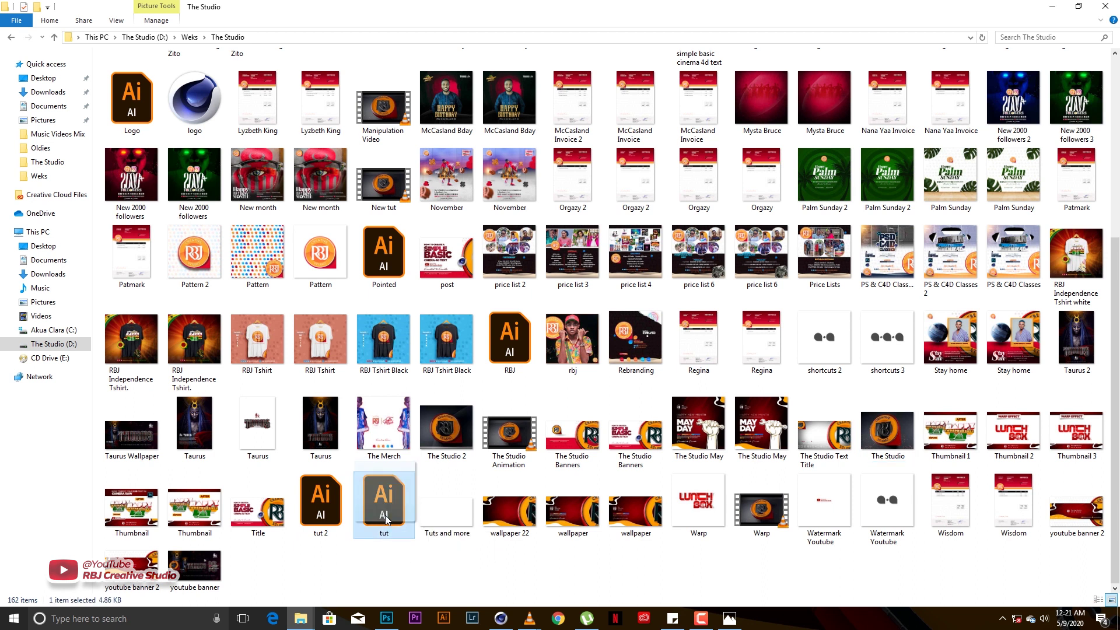
drag(385, 528, 1050, 563)
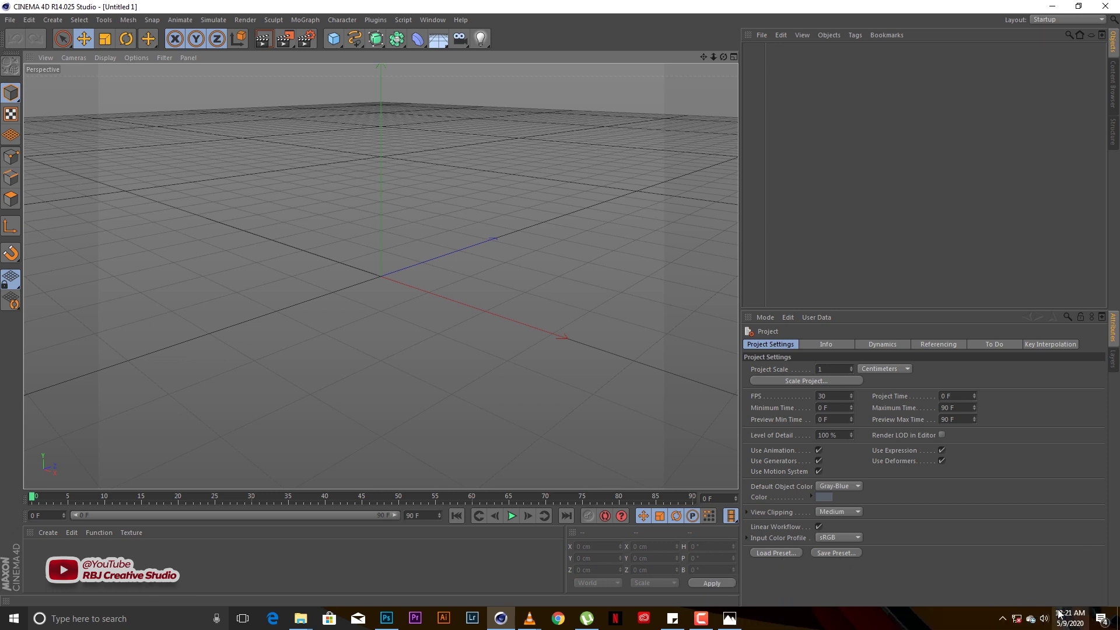
- Import the tut Illustrator file from The Studio folder into Cinema 4D, with the scale in centimeters and Connect Splines on
click(7, 21)
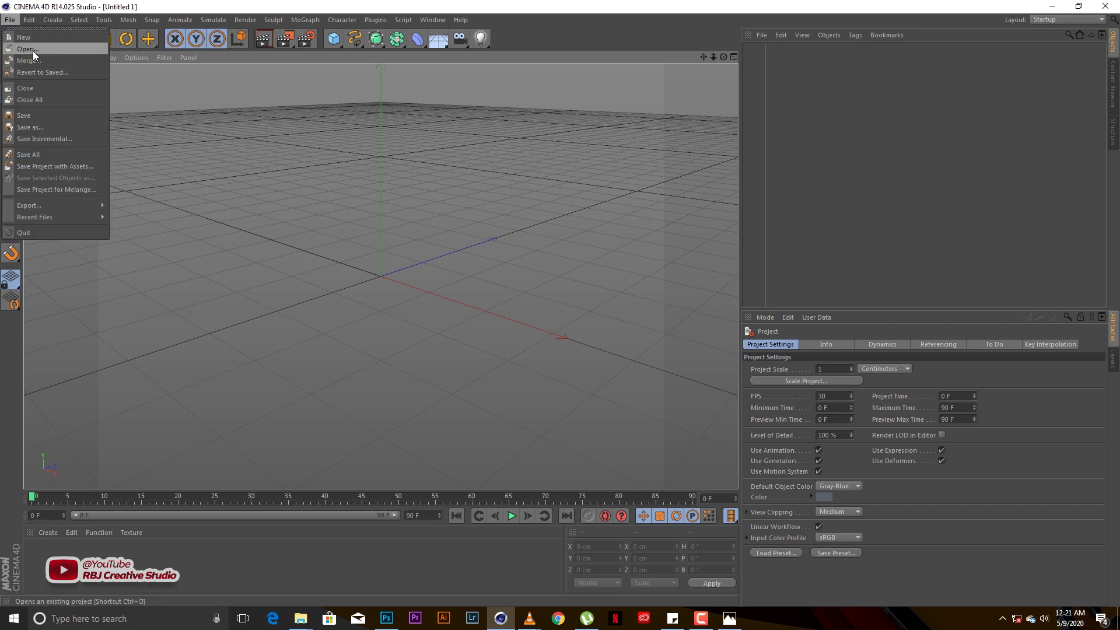
click(299, 614)
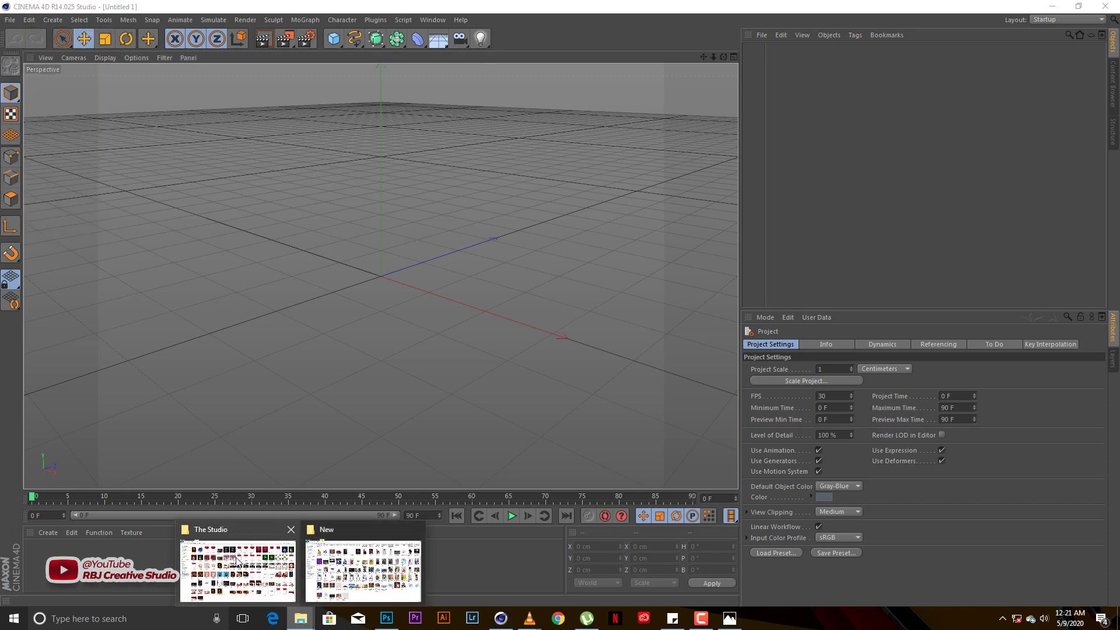
click(365, 566)
drag(395, 515, 394, 347)
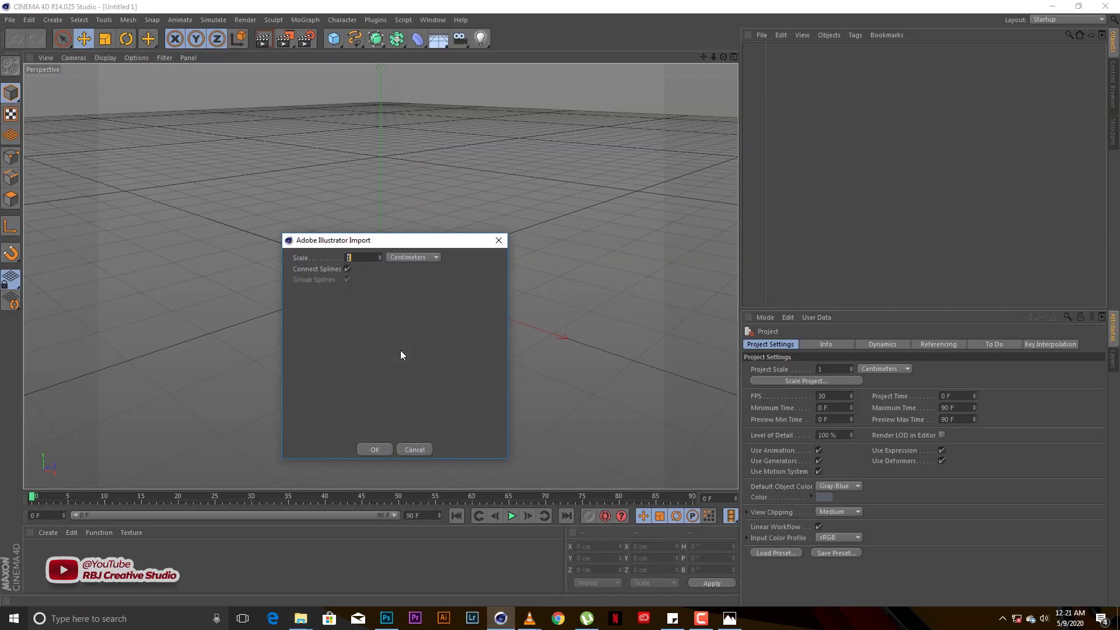
drag(364, 240, 339, 181)
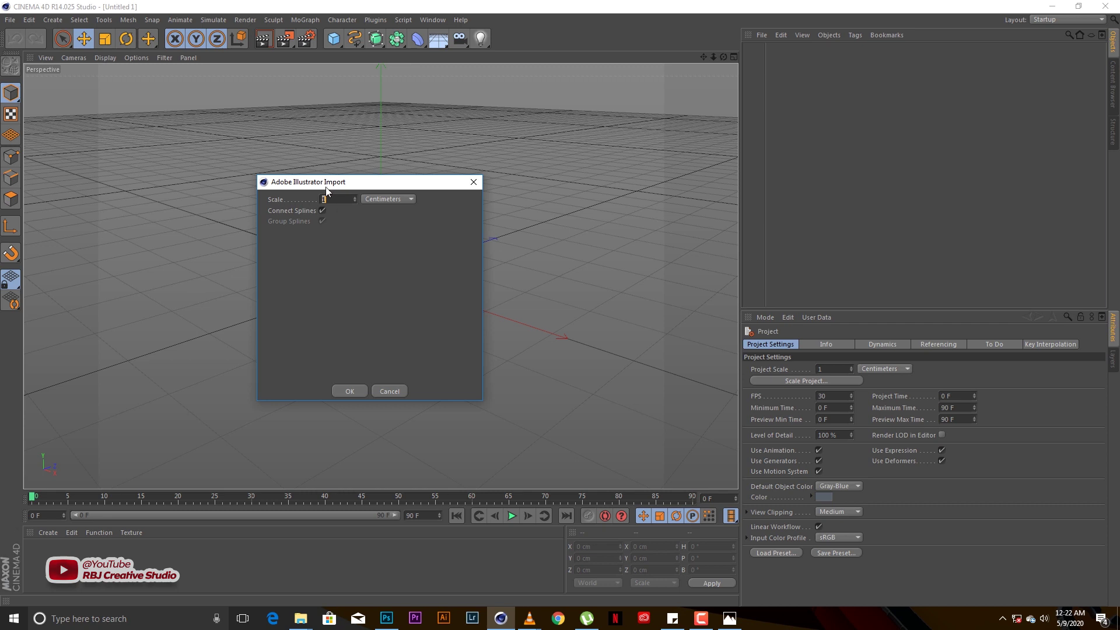
click(348, 390)
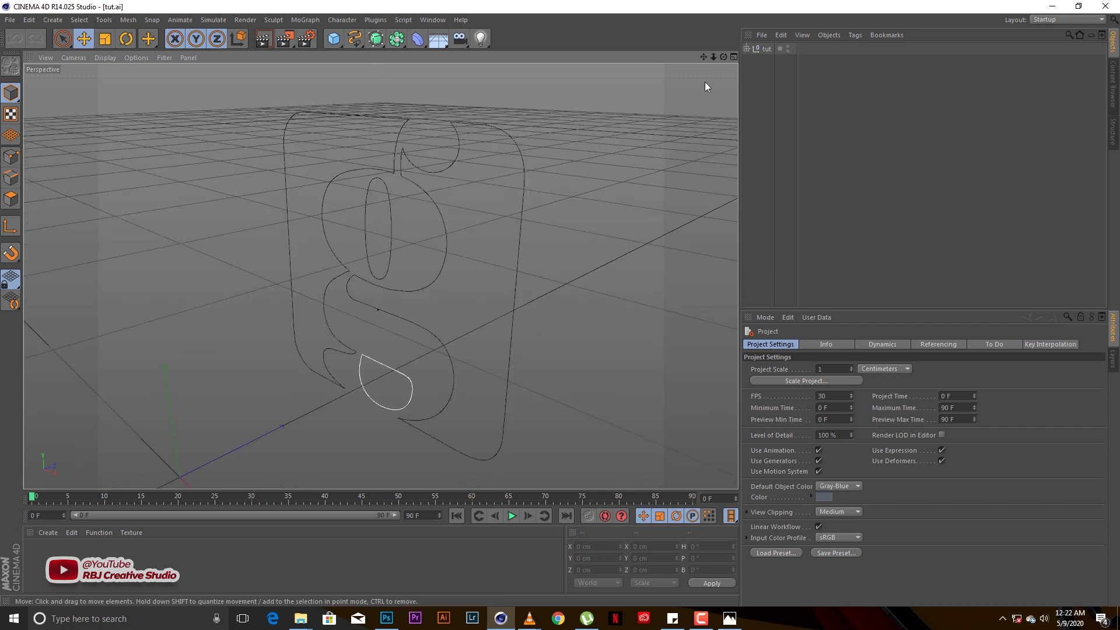
- Locate the exported tut 2 Illustrator file in File Explorer's The Studio folder and switch back to Cinema 4D
drag(723, 58, 723, 123)
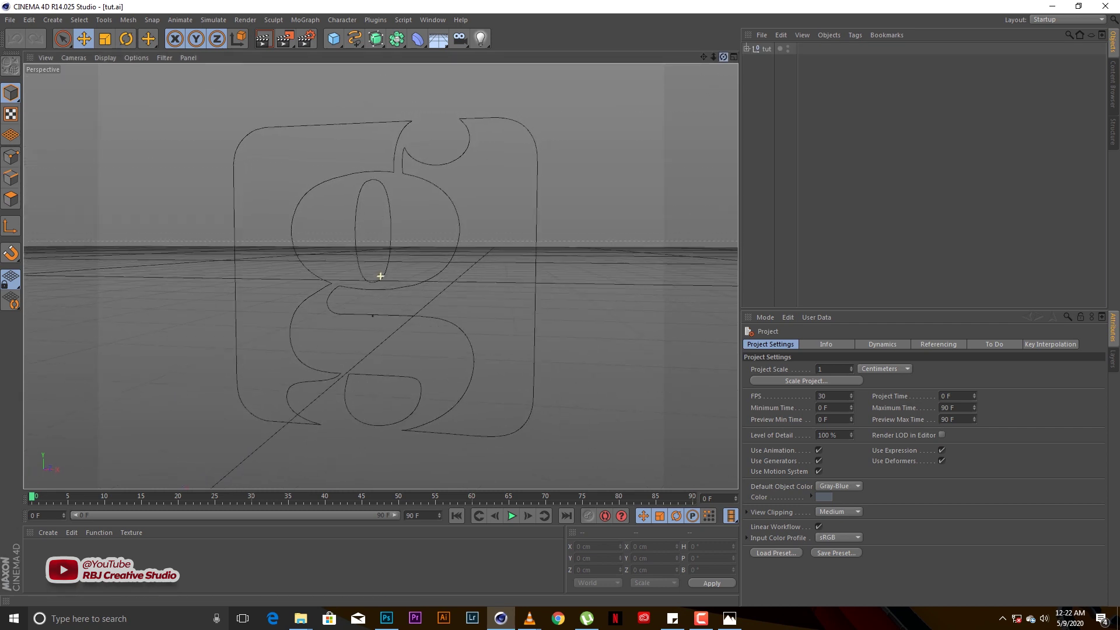
drag(704, 57, 723, 75)
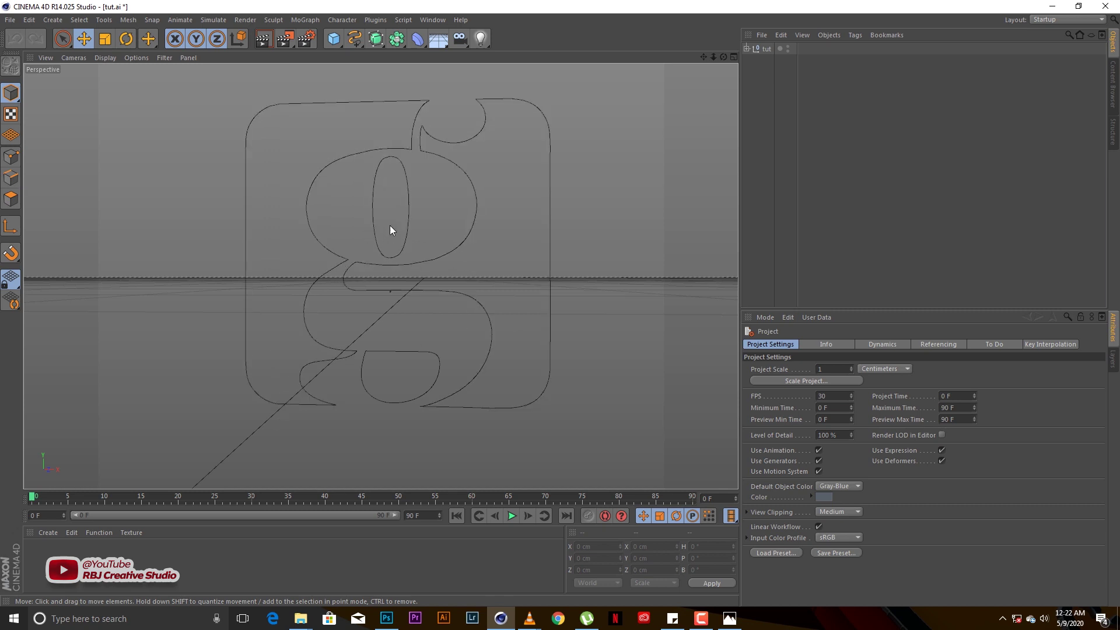
click(299, 622)
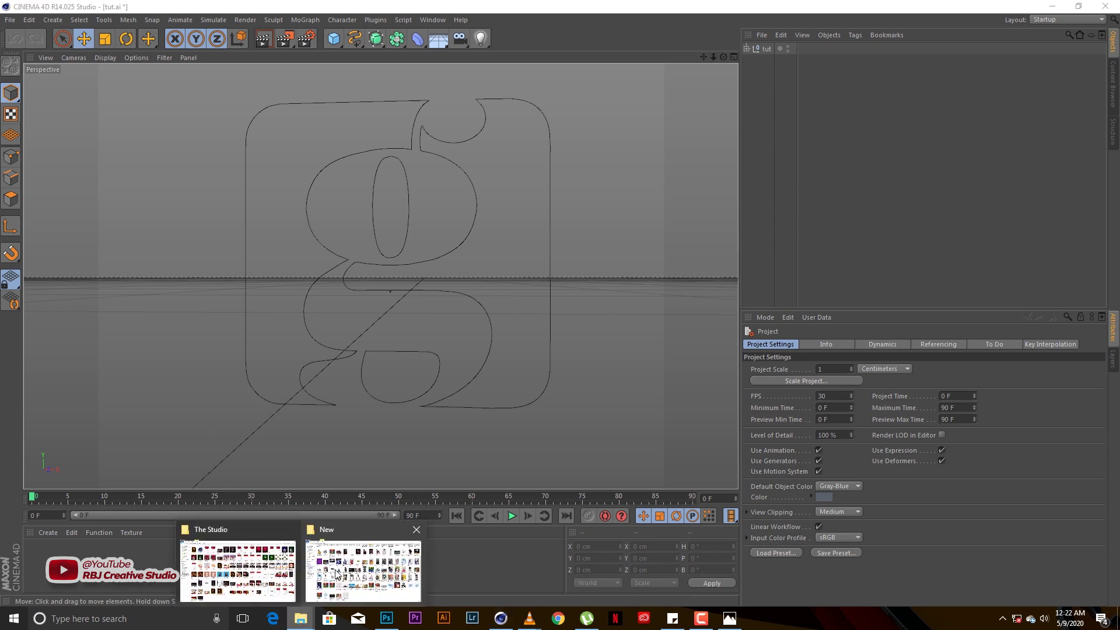
click(356, 574)
mouse_move(314, 626)
click(271, 583)
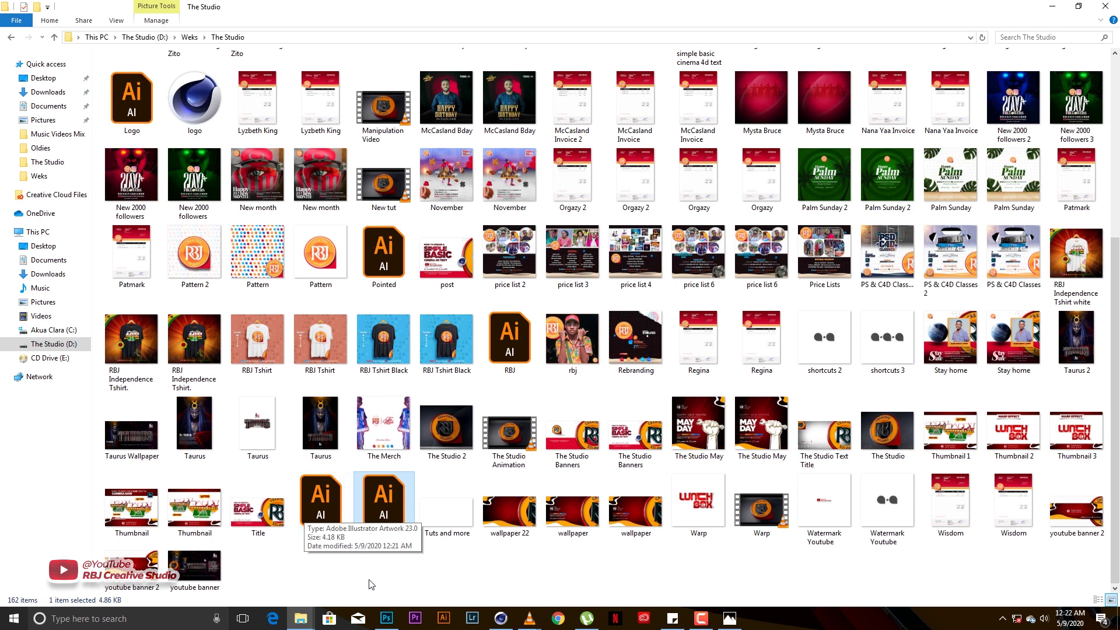
click(508, 622)
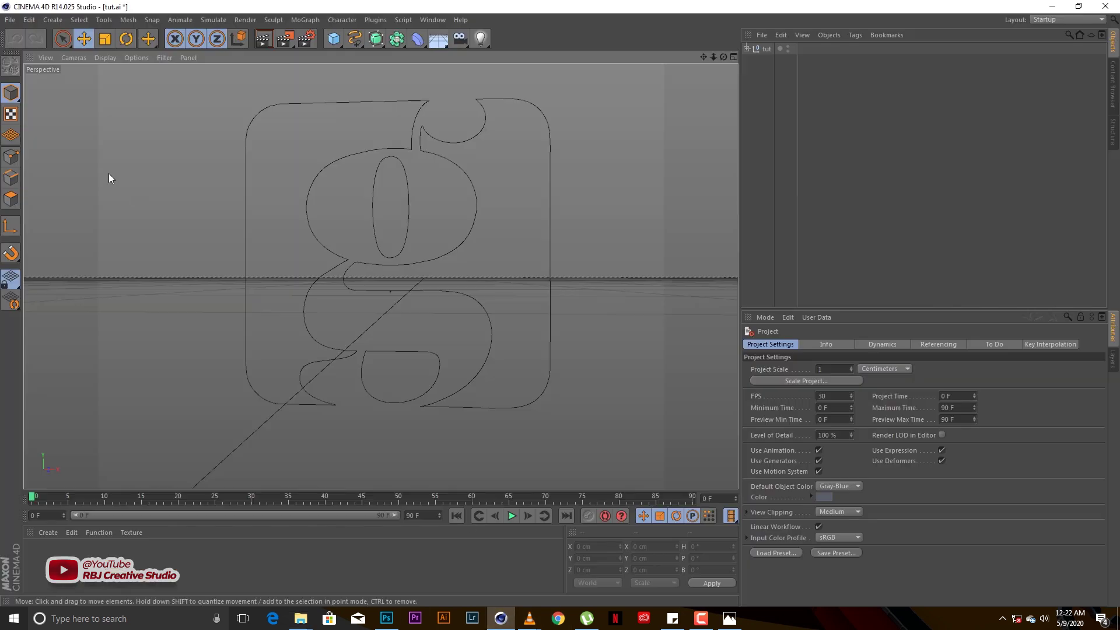
- Merge the tut 2 Illustrator file from The Studio folder into the project, with the scale in centimeters and Connect Splines on
click(12, 21)
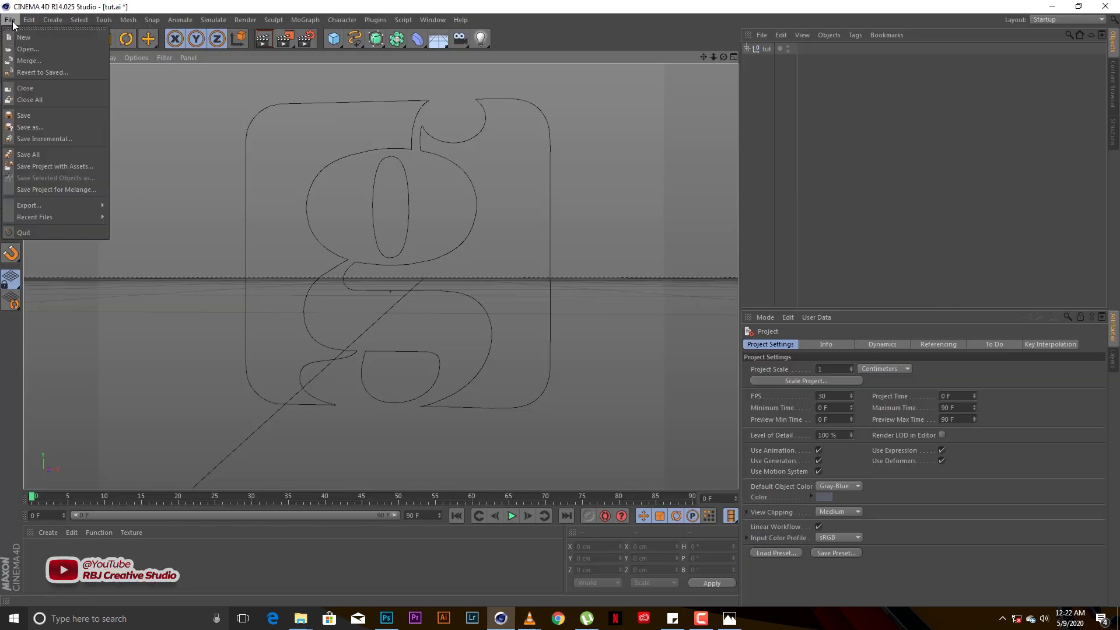
click(30, 62)
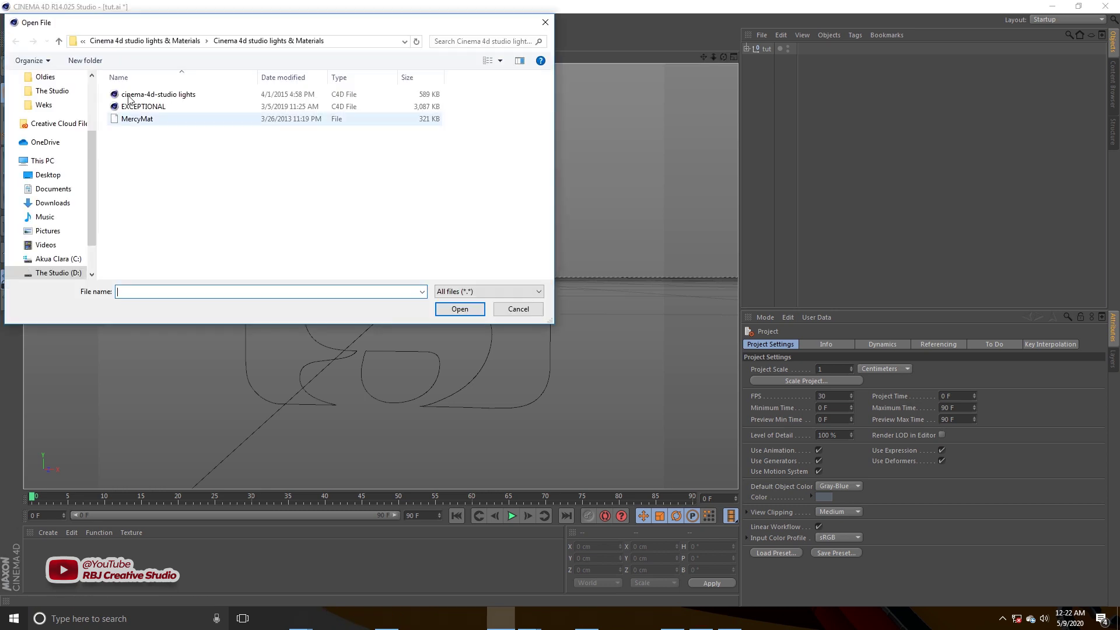
click(52, 91)
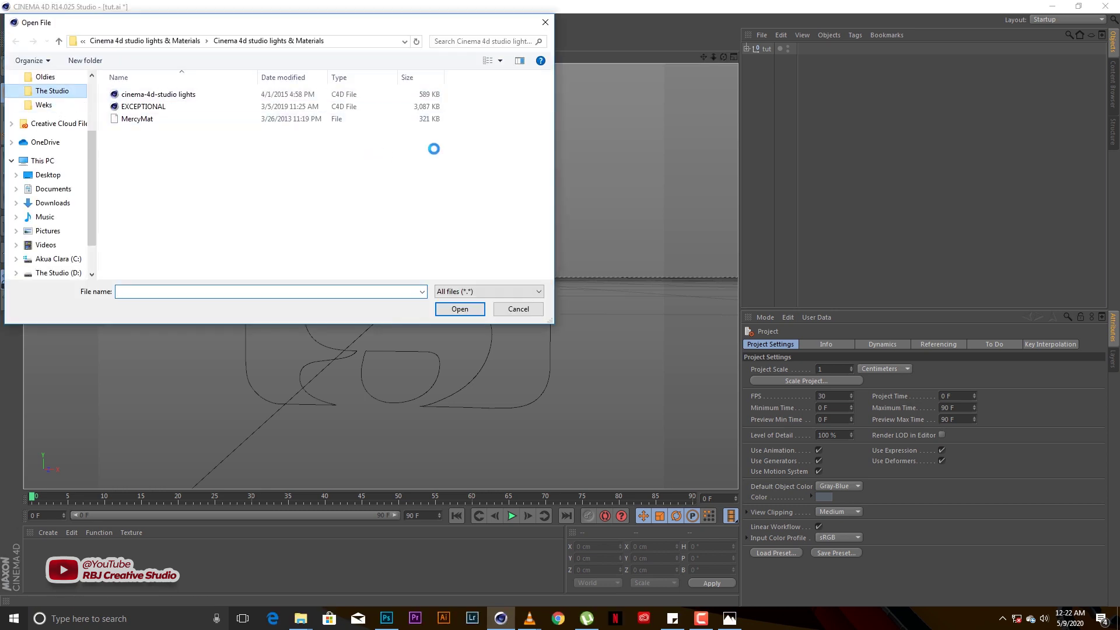
drag(549, 94, 549, 257)
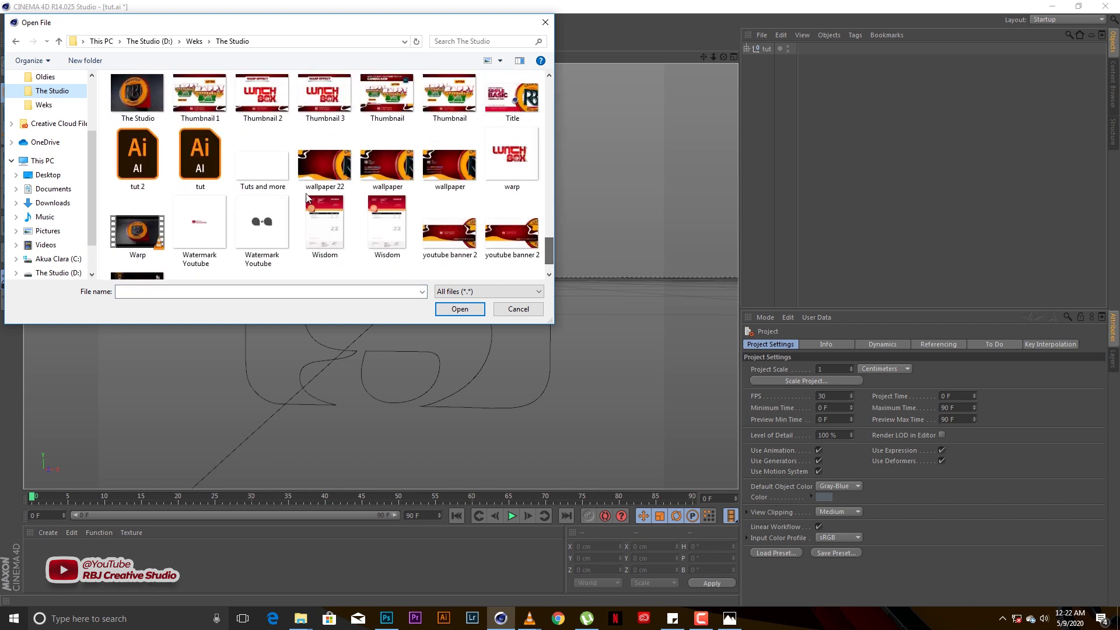
click(135, 169)
double_click(135, 169)
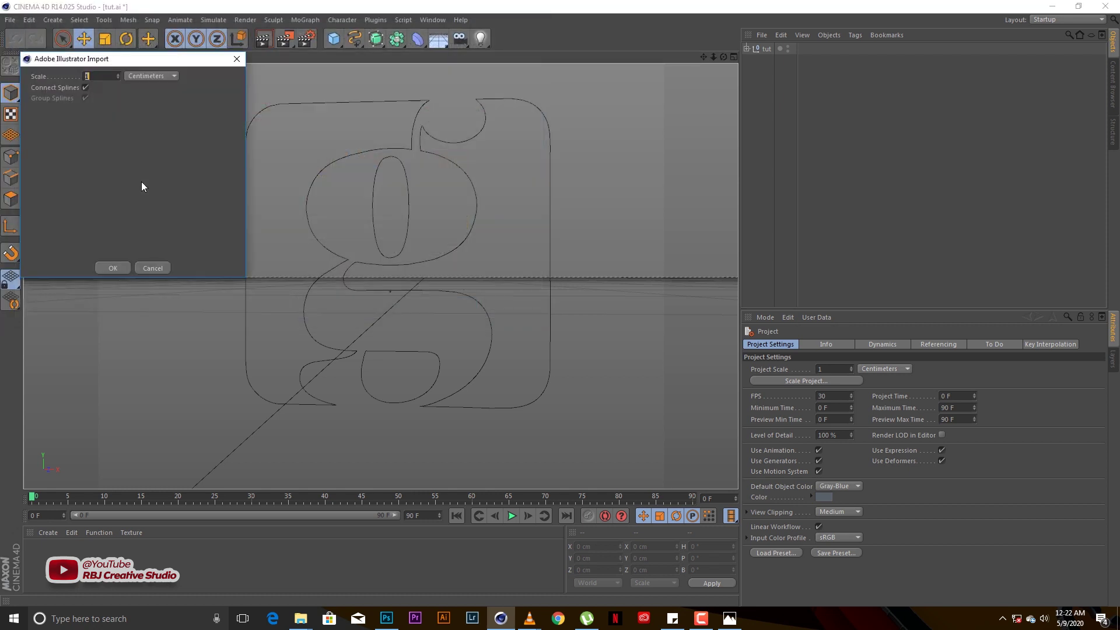
click(114, 265)
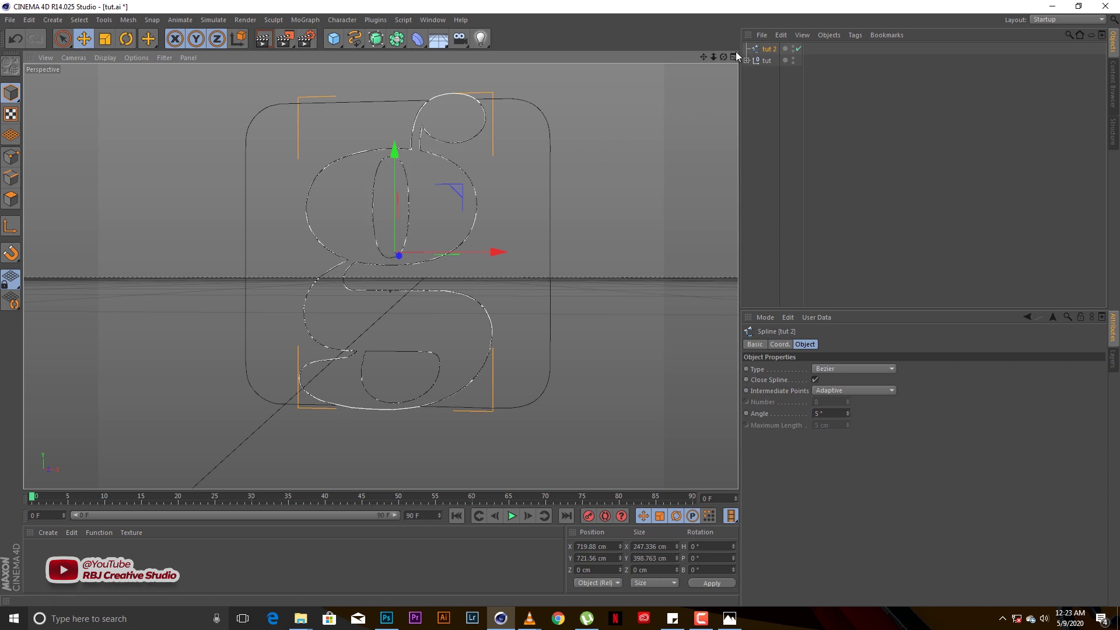
- Compare the imported tut 2 spline with the tut group and examine the paths inside tut
mouse_move(723, 57)
mouse_down()
mouse_move(732, 50)
mouse_move(711, 69)
mouse_up()
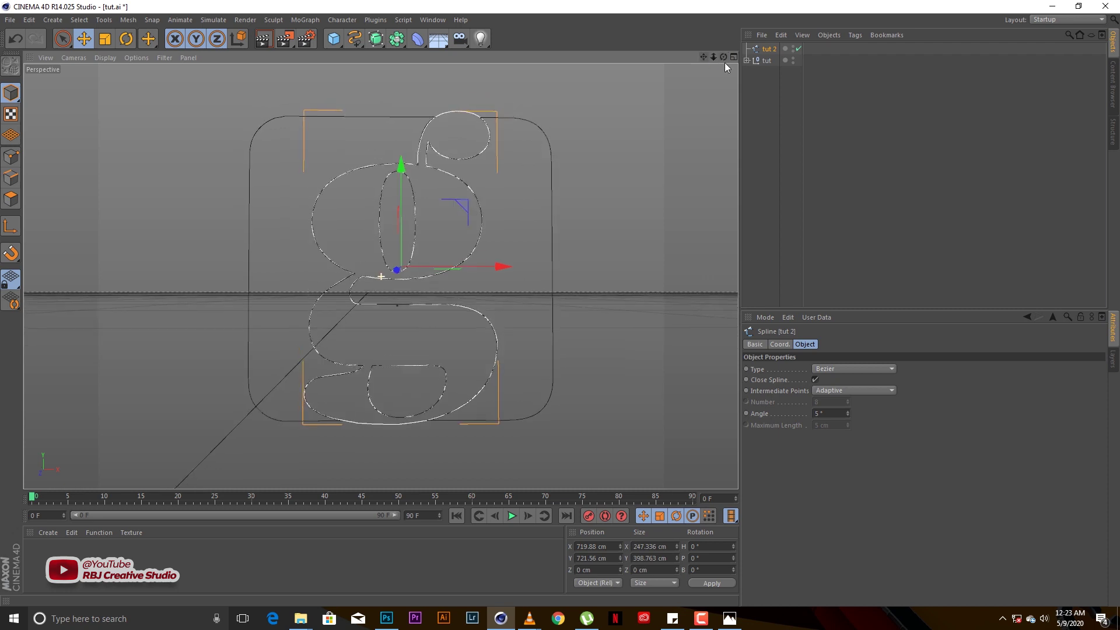
click(765, 61)
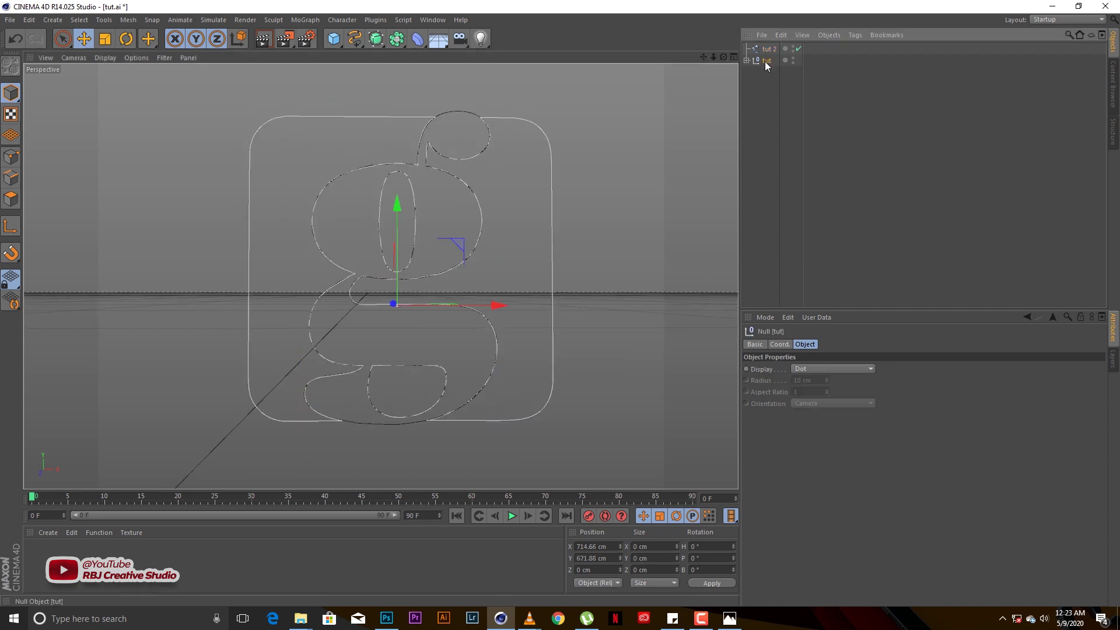
click(769, 49)
click(747, 60)
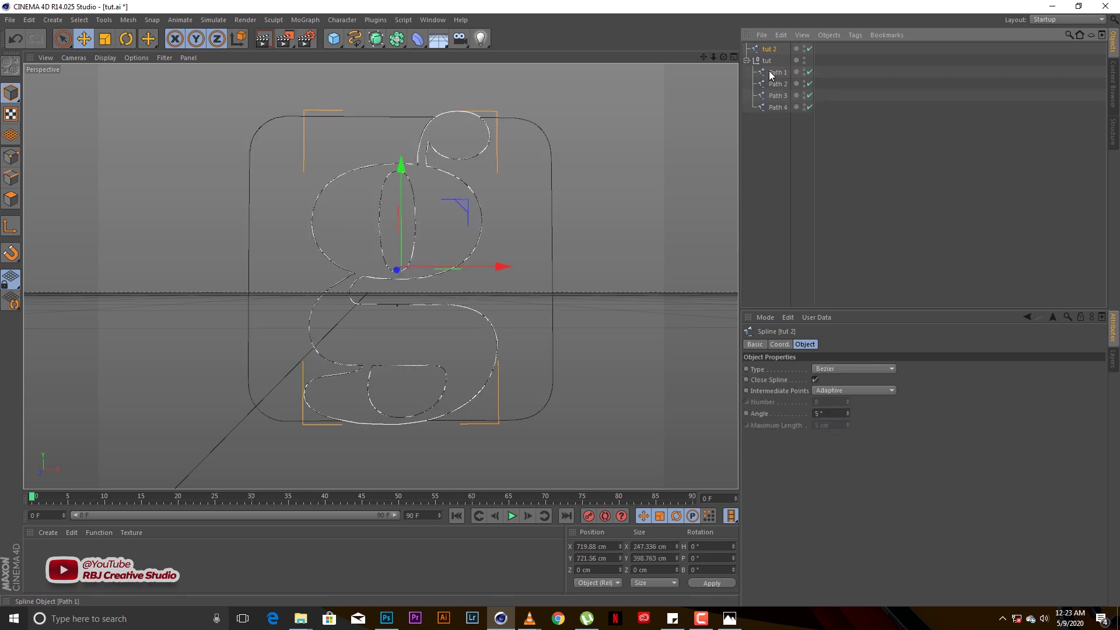
click(747, 60)
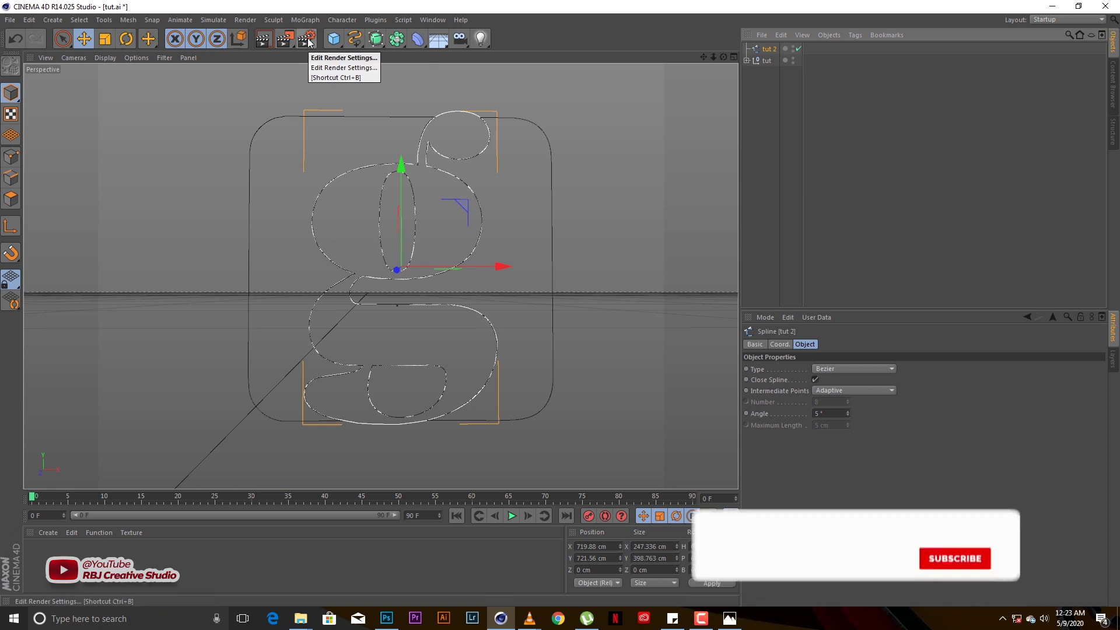
- Add an Extrude NURBS object and nest the tut 2 spline under it to extrude the letter g
click(372, 39)
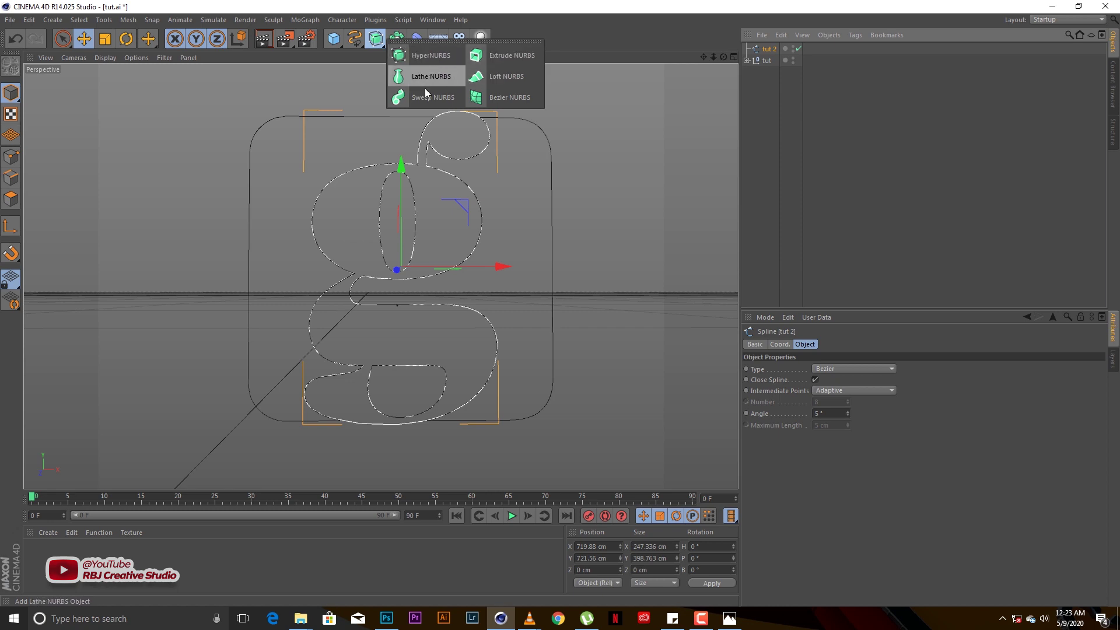
click(504, 58)
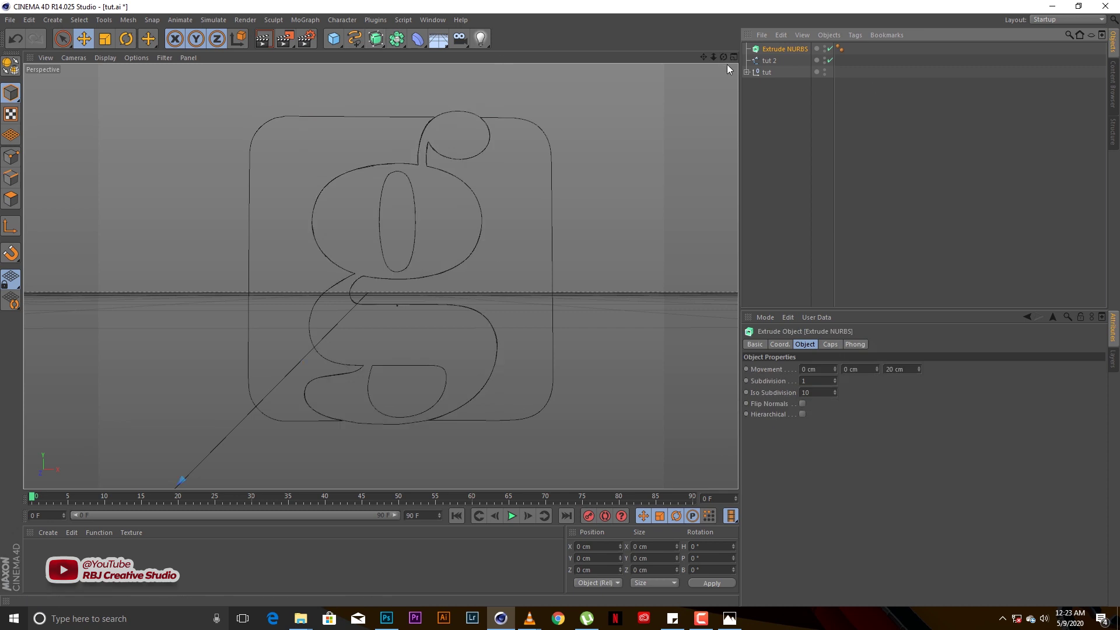
click(769, 63)
drag(770, 66, 774, 51)
drag(774, 51, 775, 51)
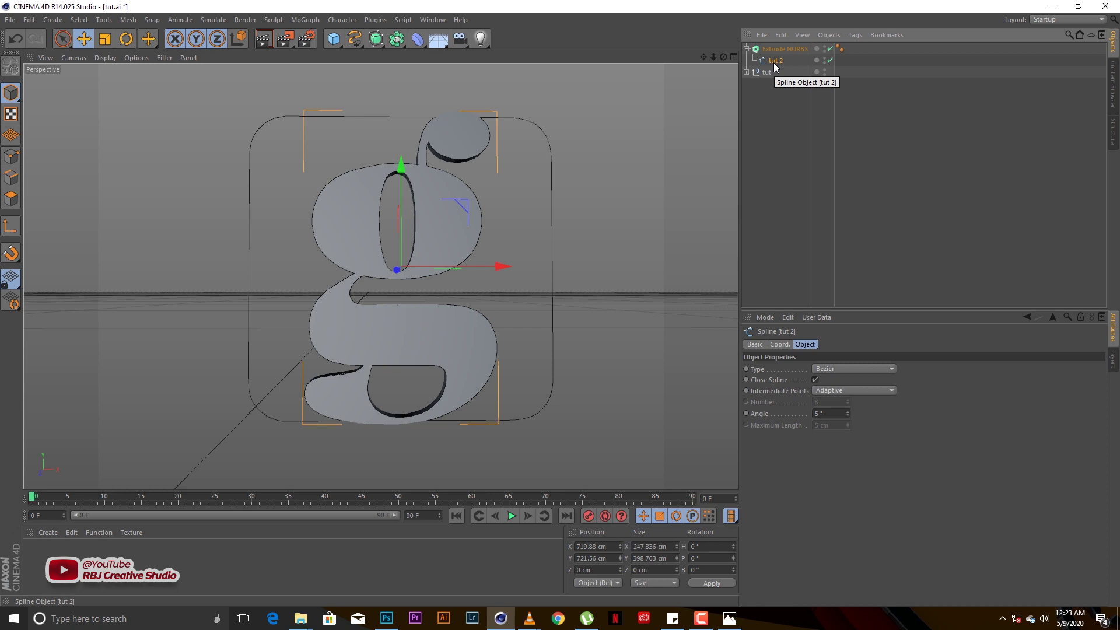
key(ctrl+z)
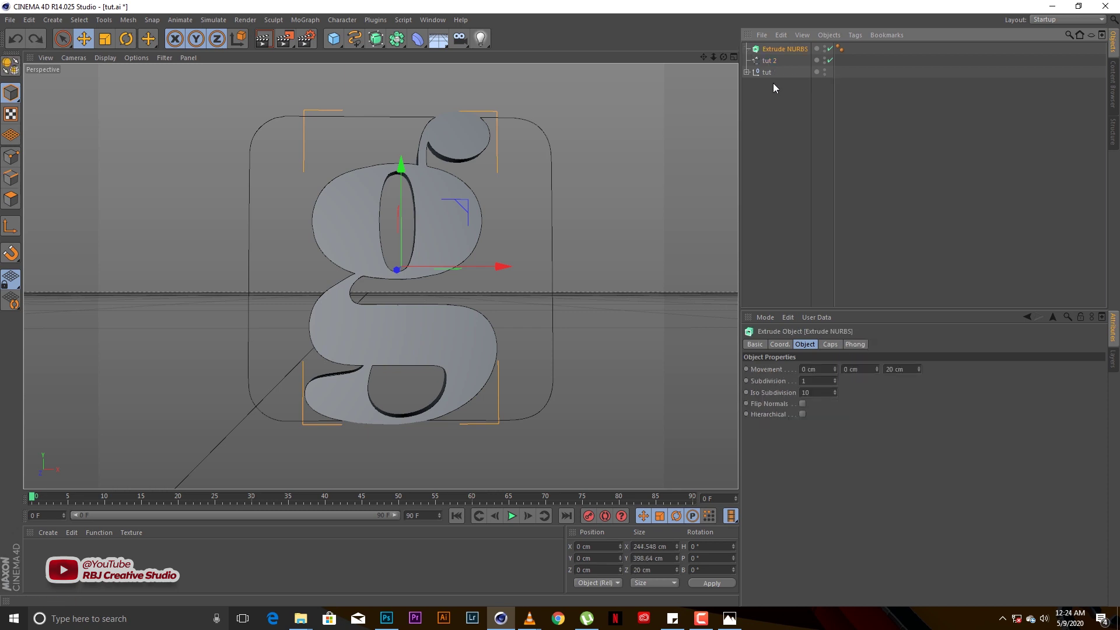
drag(771, 65, 773, 52)
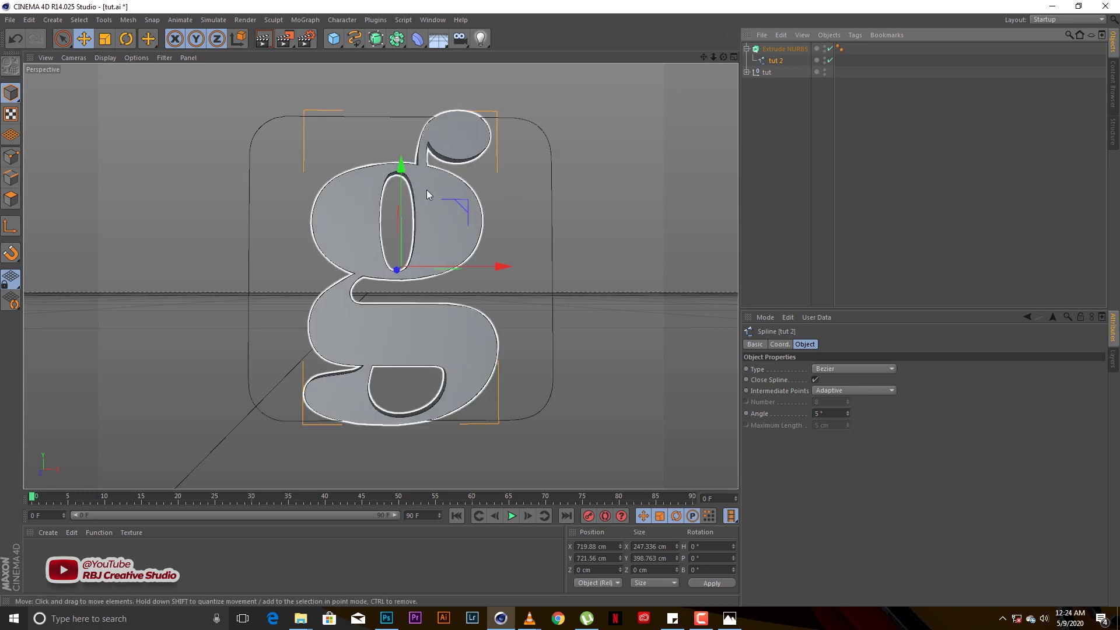
- Expand the tut group to show its paths and add four more Extrude NURBS objects
click(768, 73)
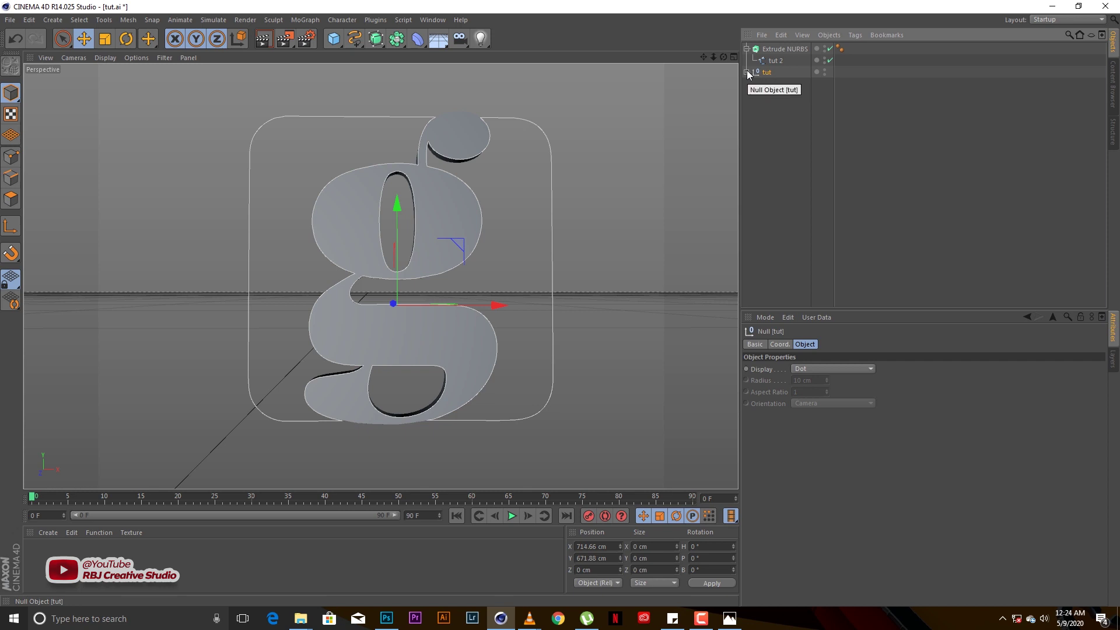
click(747, 73)
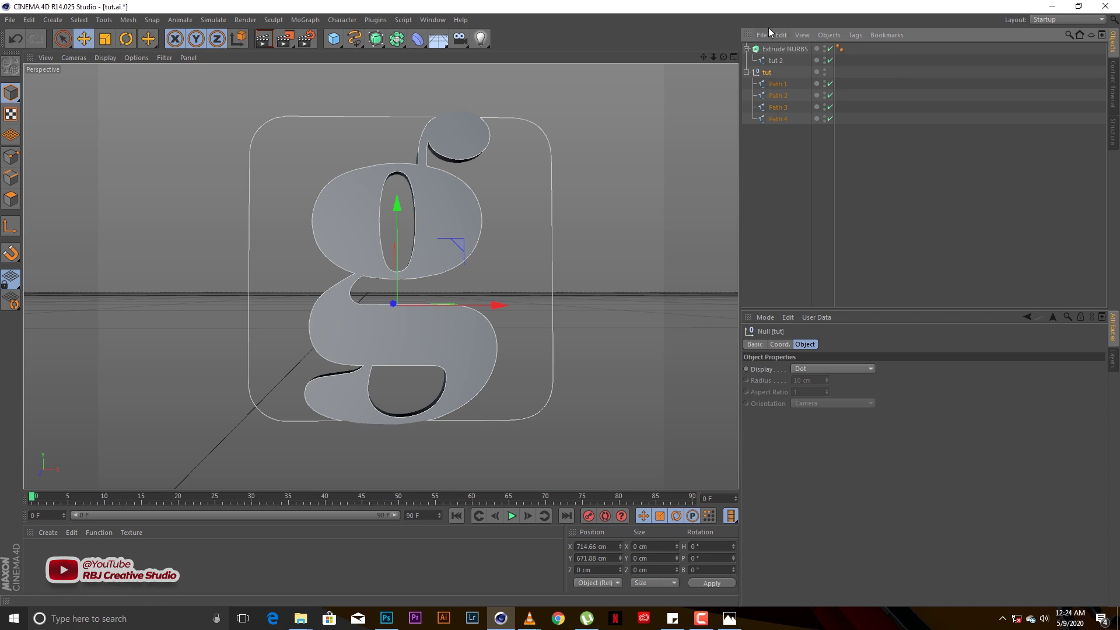
click(776, 86)
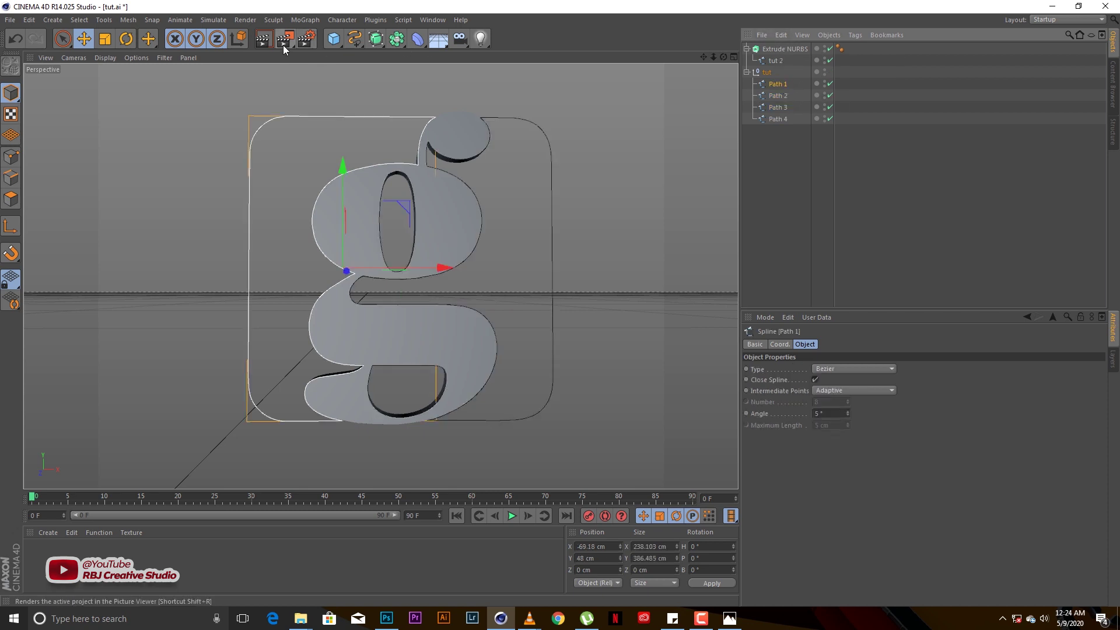
click(377, 38)
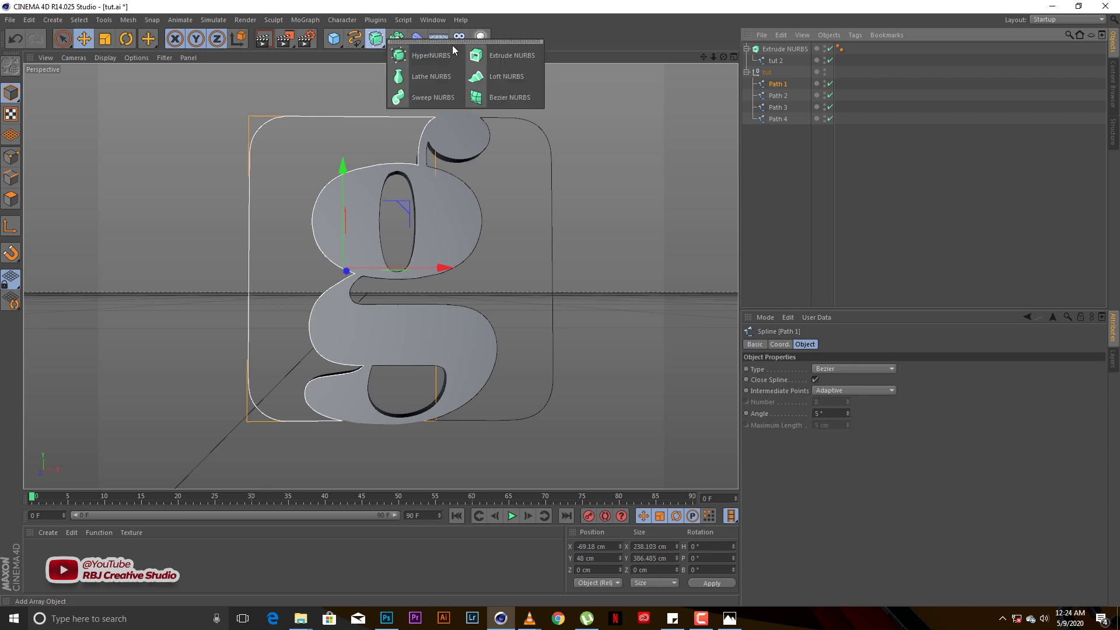
click(508, 53)
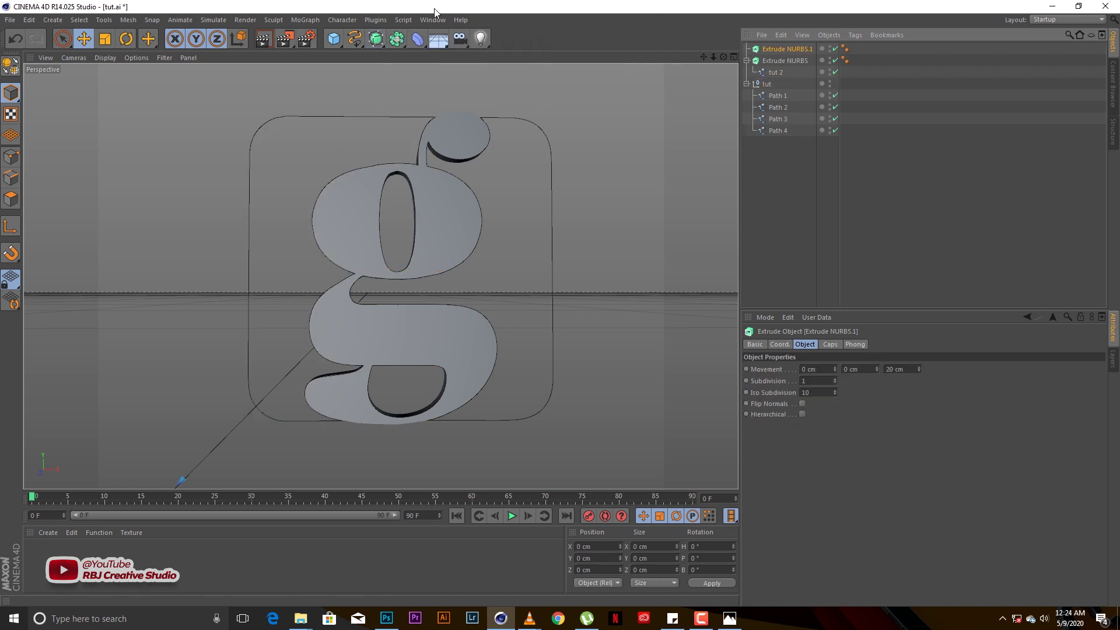
click(377, 45)
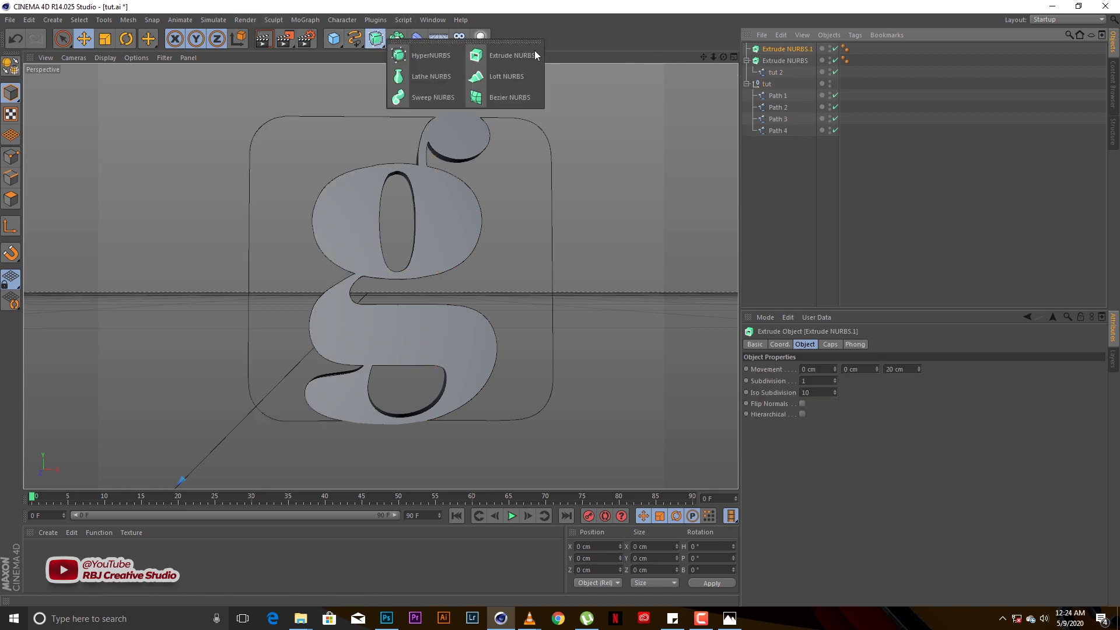
click(518, 55)
click(377, 38)
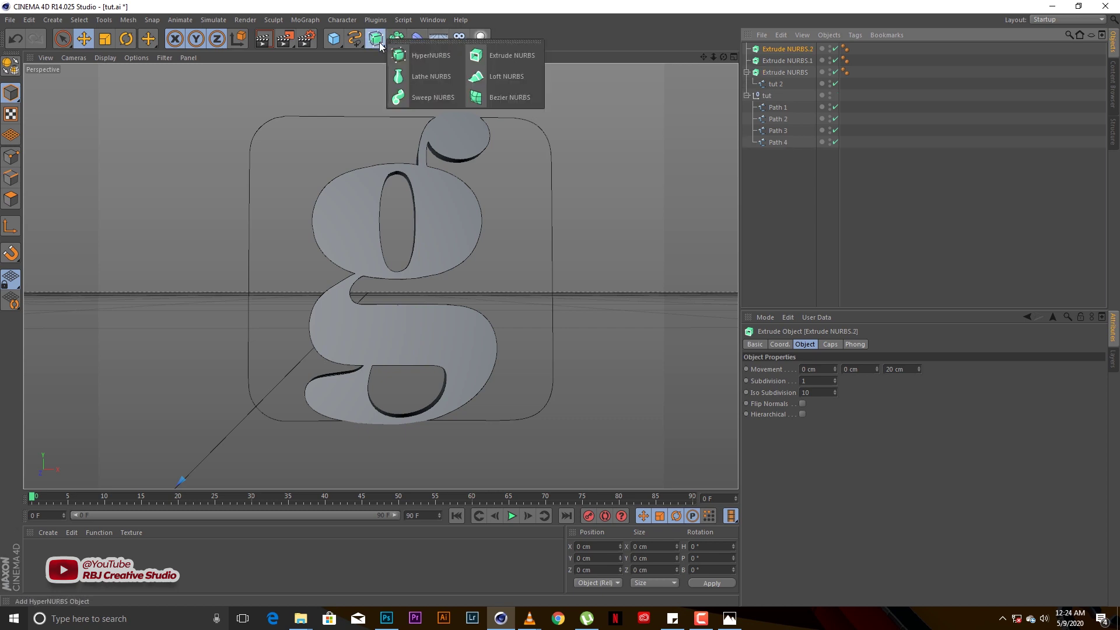
click(507, 54)
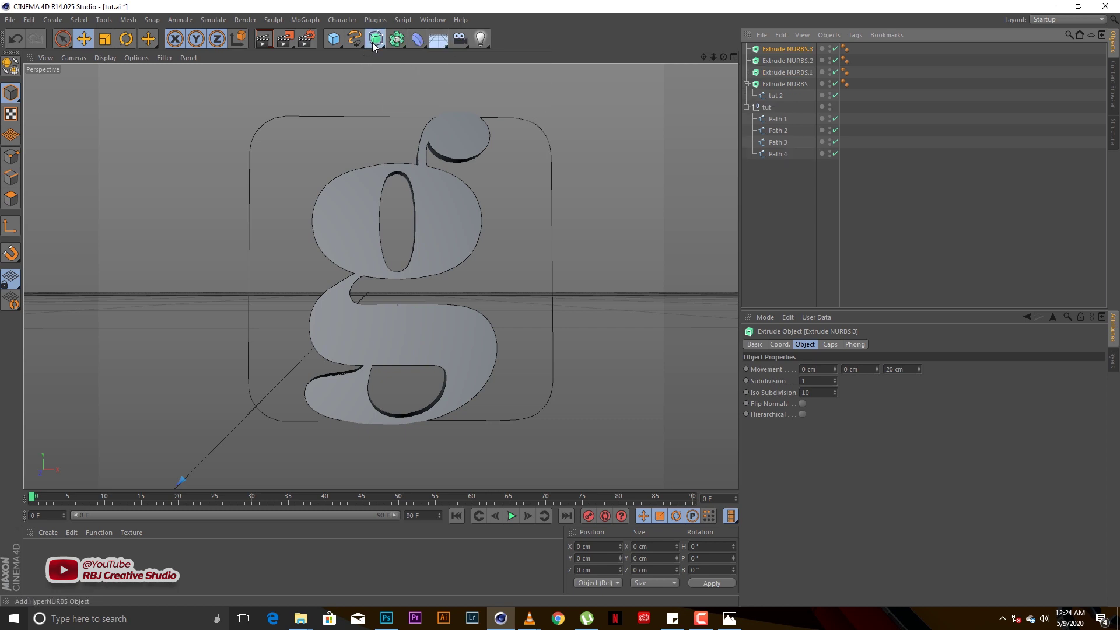
click(377, 38)
click(511, 55)
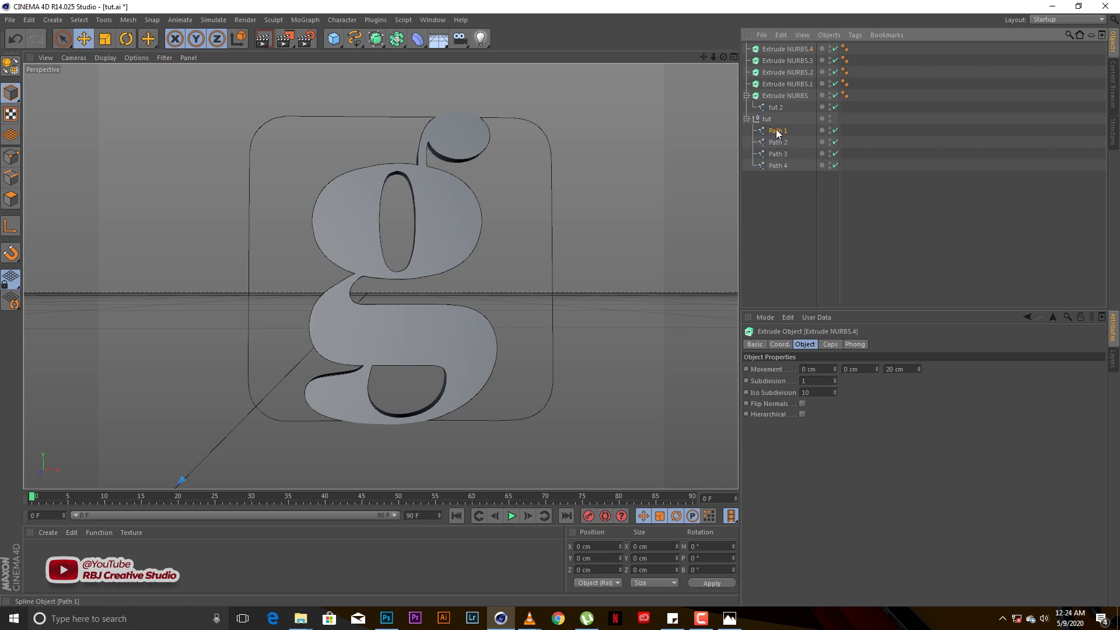
- Nest Path 1 under Extrude NURBS.1 and Path 2 under Extrude NURBS.2 to extrude both halves of the rounded square
drag(777, 134, 778, 95)
drag(781, 82, 781, 82)
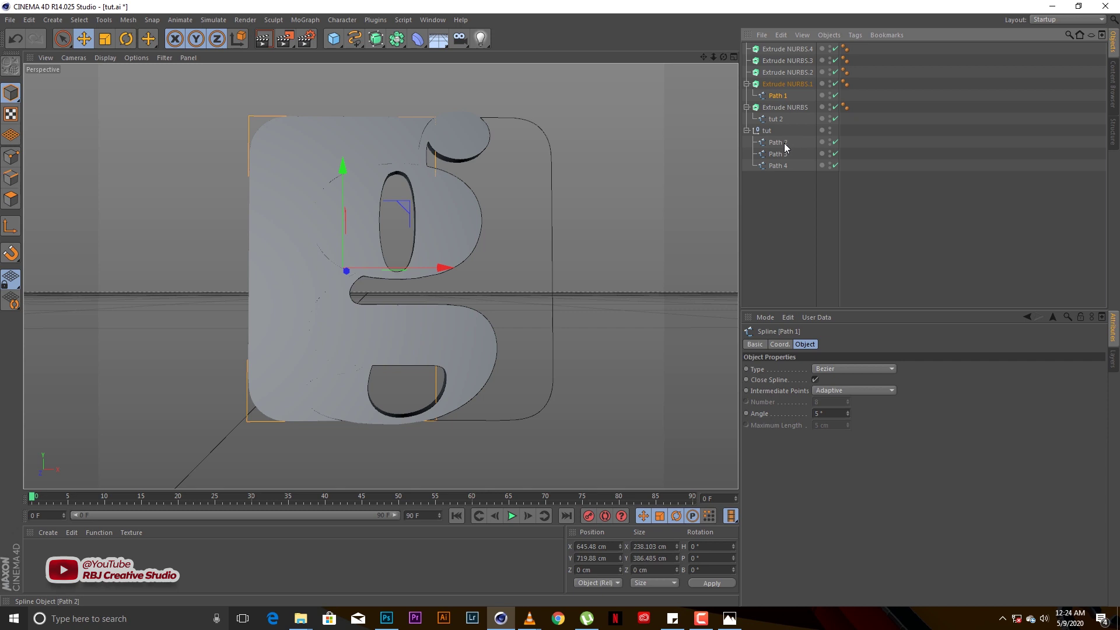
mouse_move(784, 145)
mouse_down()
mouse_move(792, 94)
mouse_move(806, 135)
mouse_move(798, 55)
mouse_move(795, 75)
mouse_up()
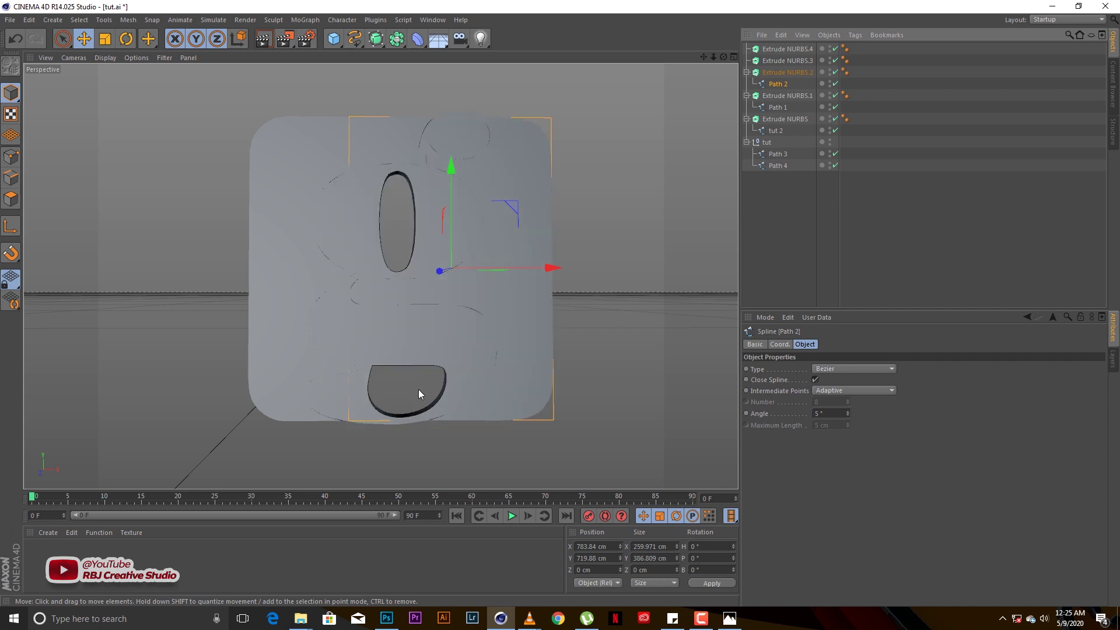
- Delete the Path 3 and Path 4 splines from the tut group
click(784, 158)
ctrl+click(783, 165)
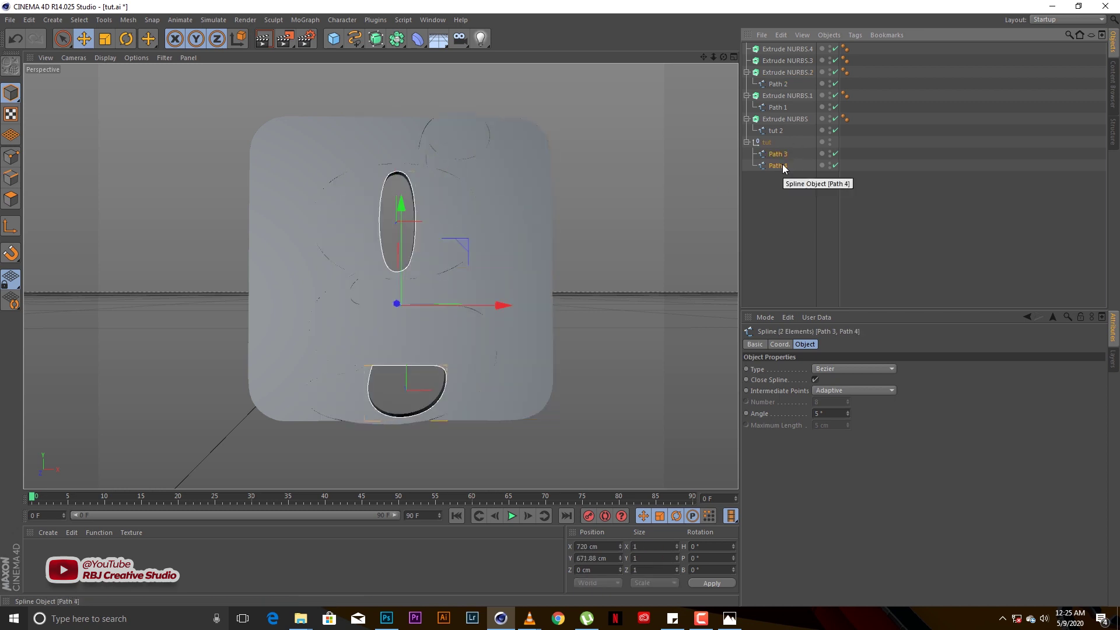
key(Delete)
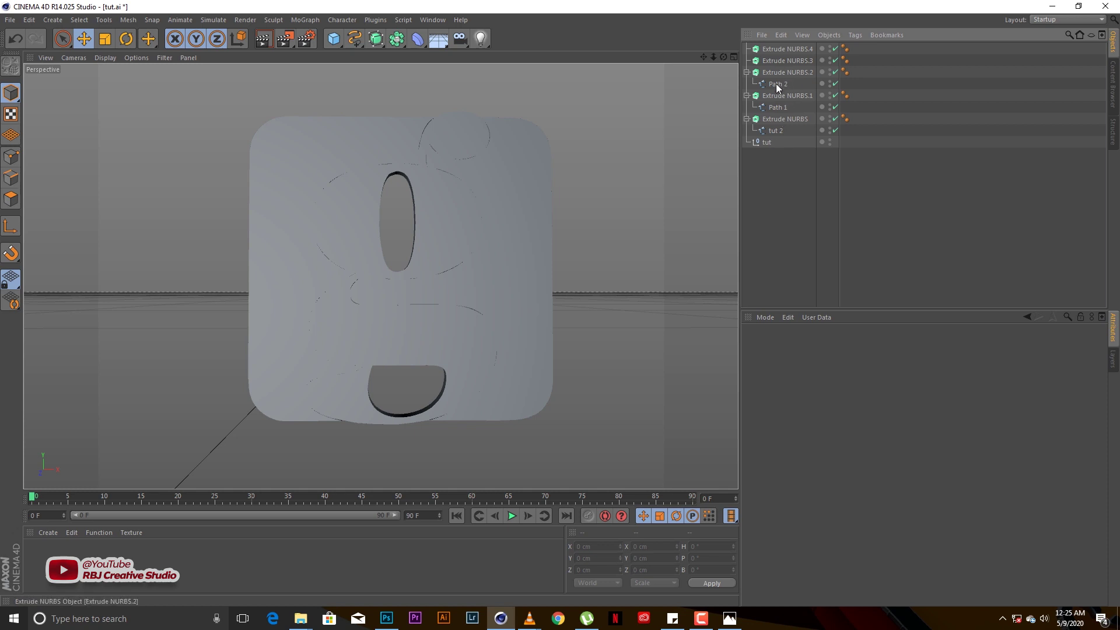
- Select the letter g's Extrude NURBS object and examine its caps and object properties
mouse_move(724, 57)
mouse_down()
mouse_move(738, 55)
mouse_move(726, 63)
mouse_up()
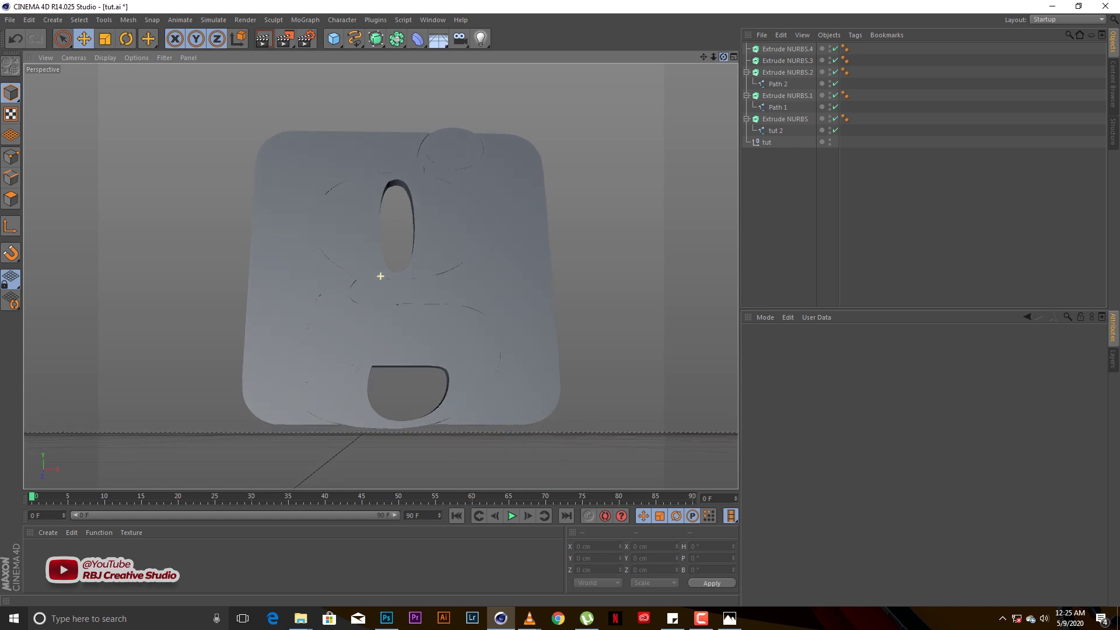
click(766, 143)
click(782, 121)
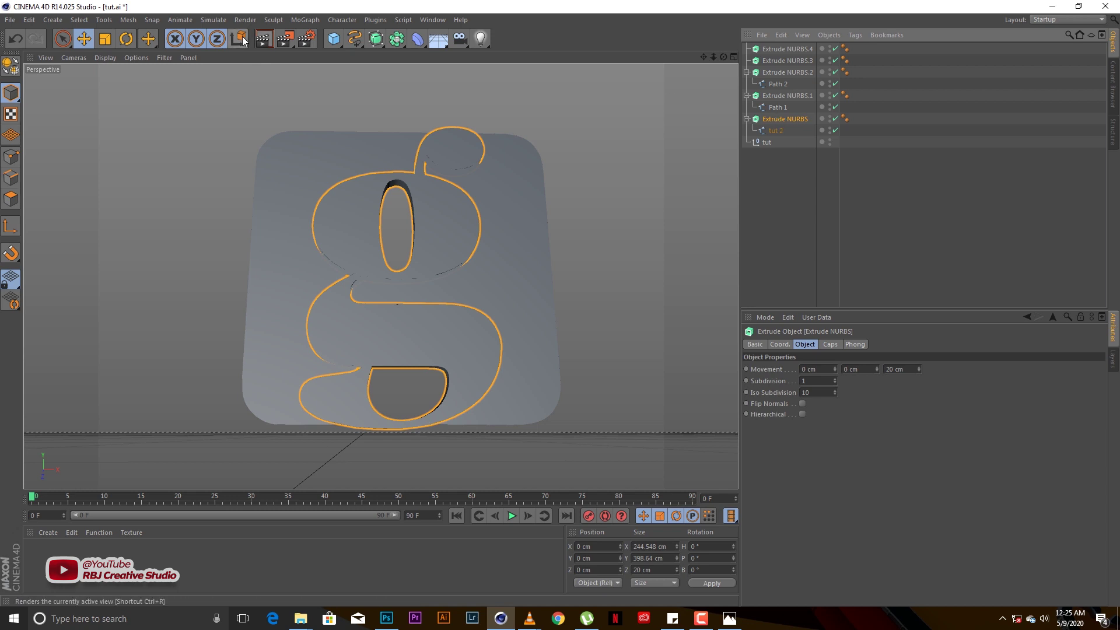
click(147, 41)
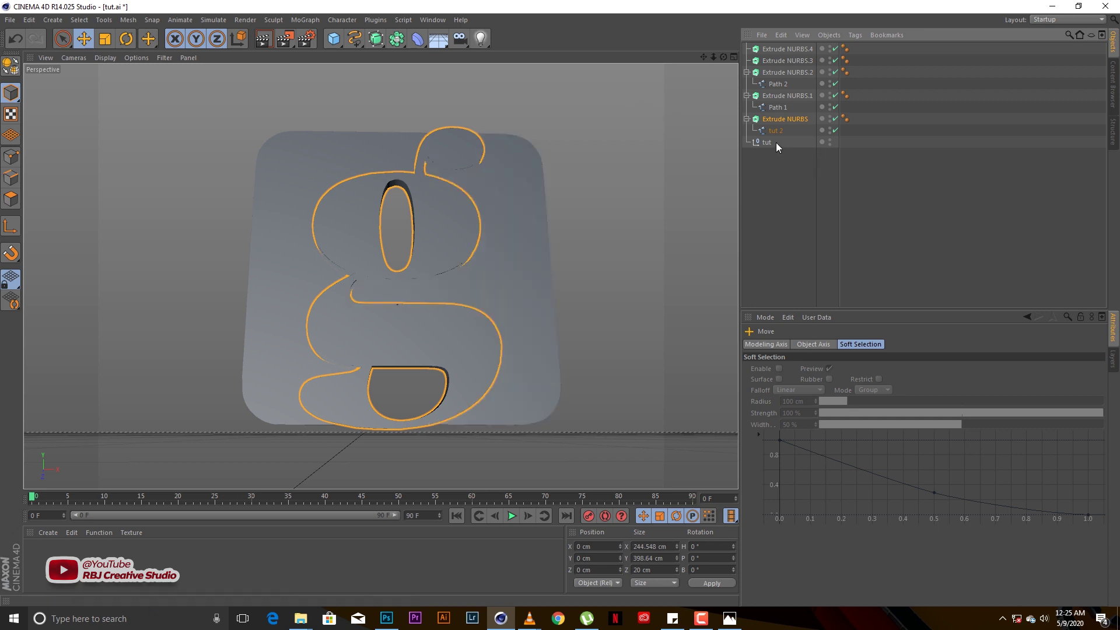
click(781, 120)
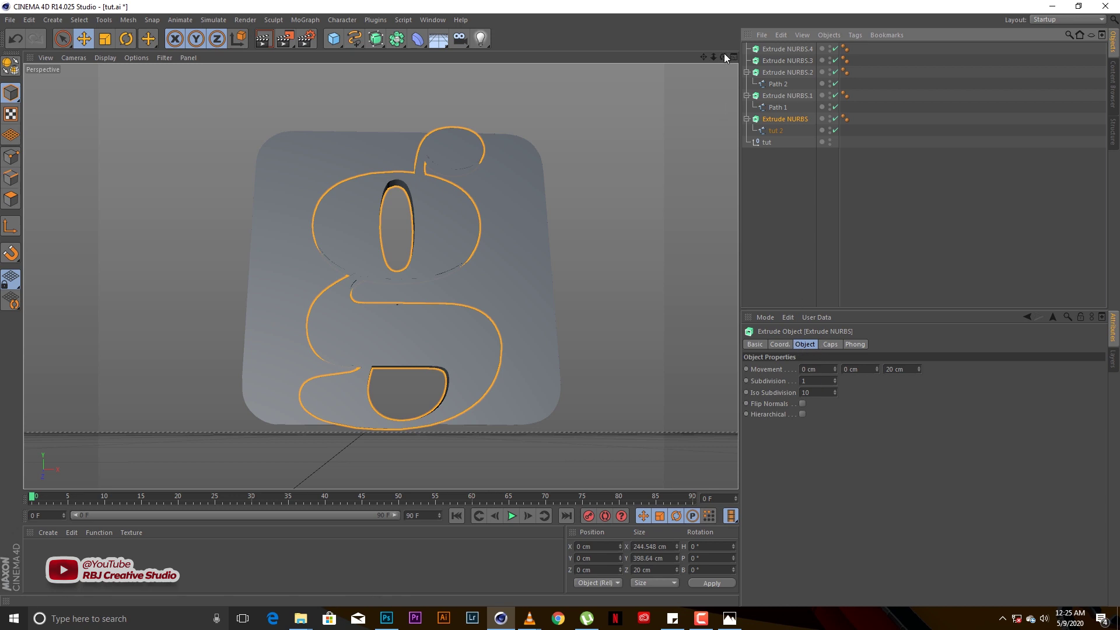
drag(723, 57, 657, 75)
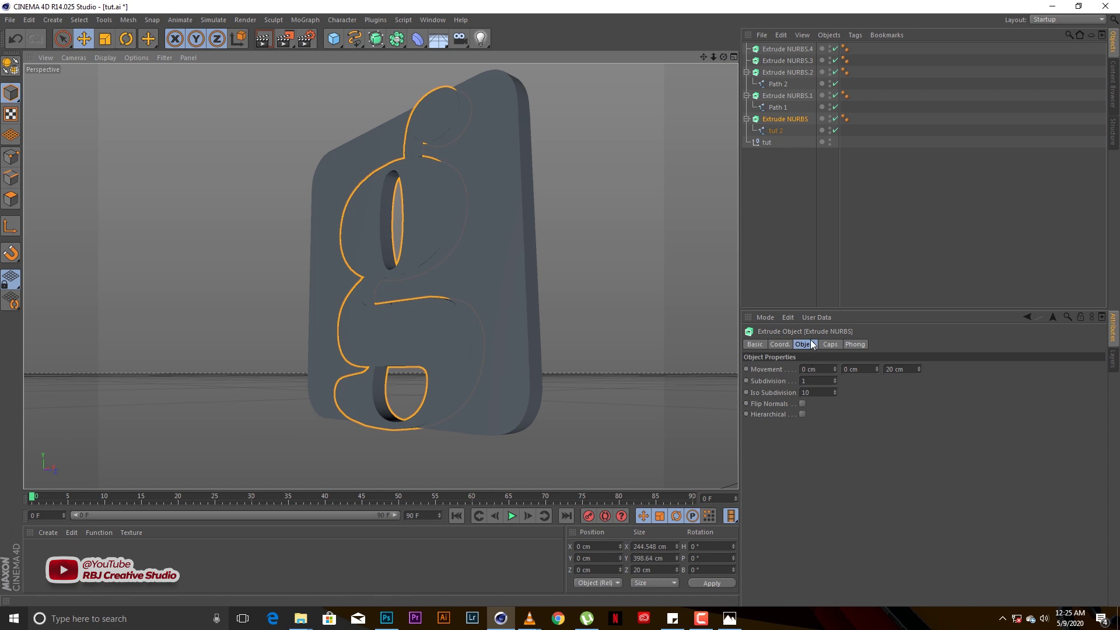
click(830, 345)
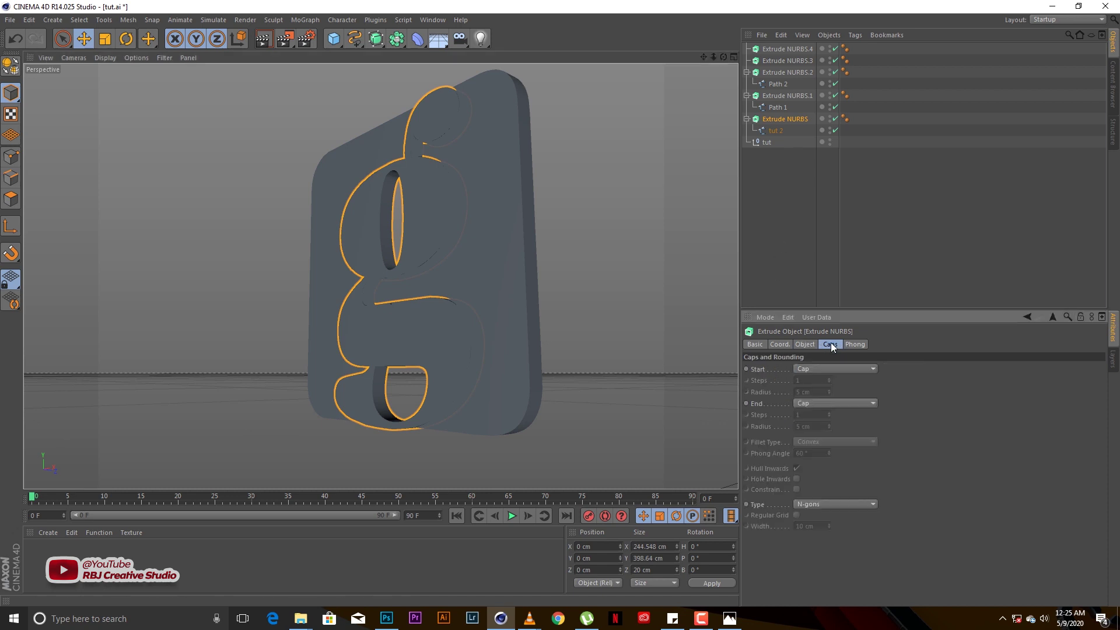
click(799, 346)
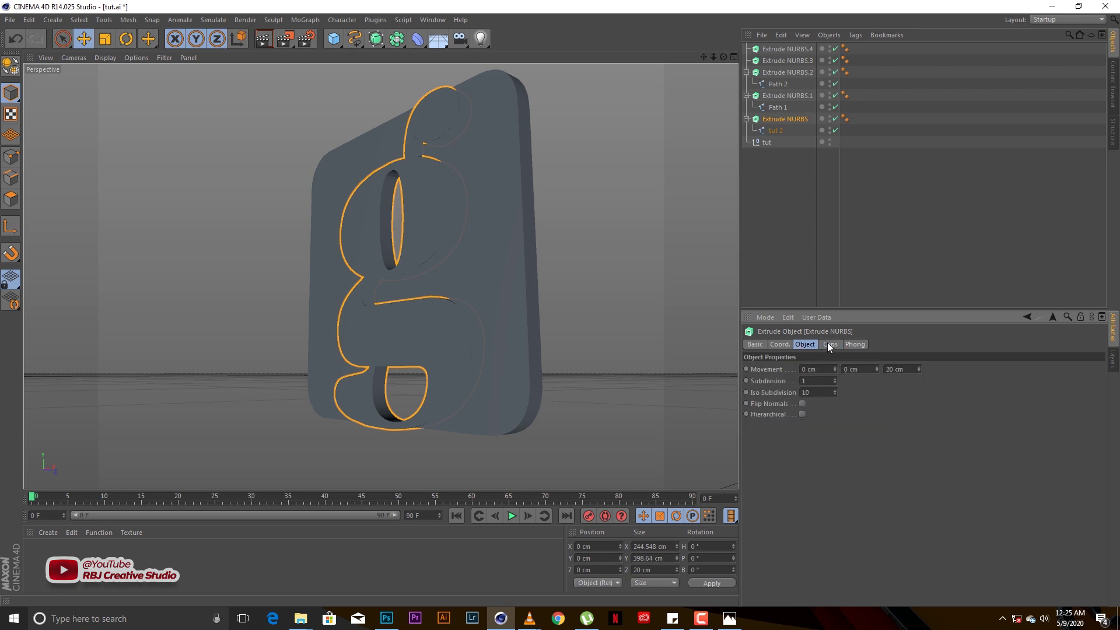
click(829, 345)
click(806, 344)
- Try extruding the letter g 149 cm along X and 12 cm along Y, undoing each change
text(3)
key(ctrl+z)
drag(834, 369, 835, 254)
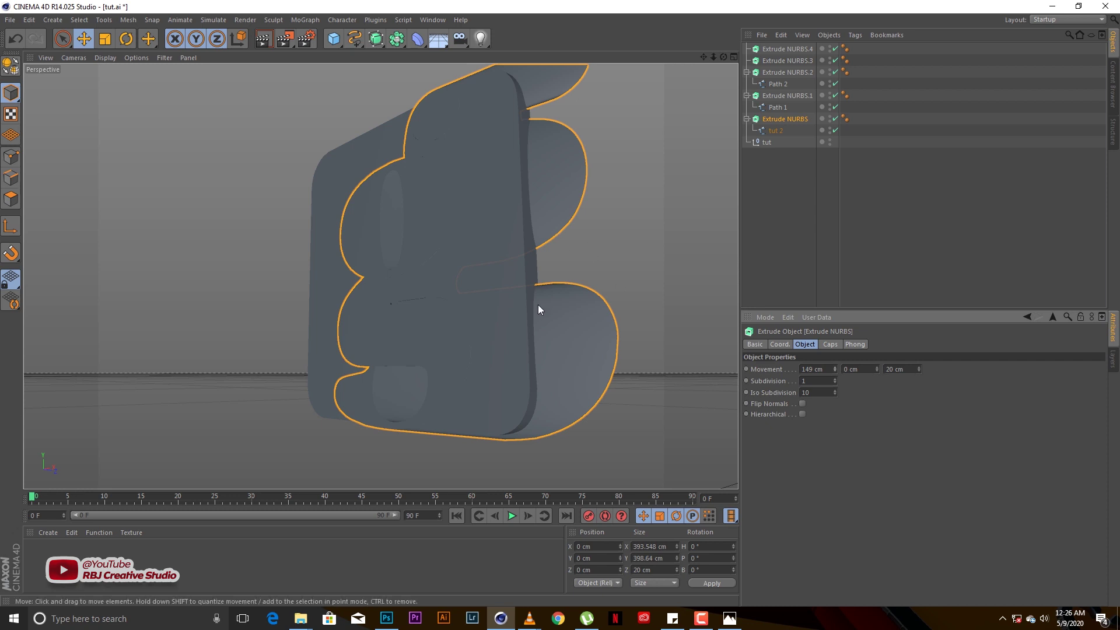
key(ctrl+z)
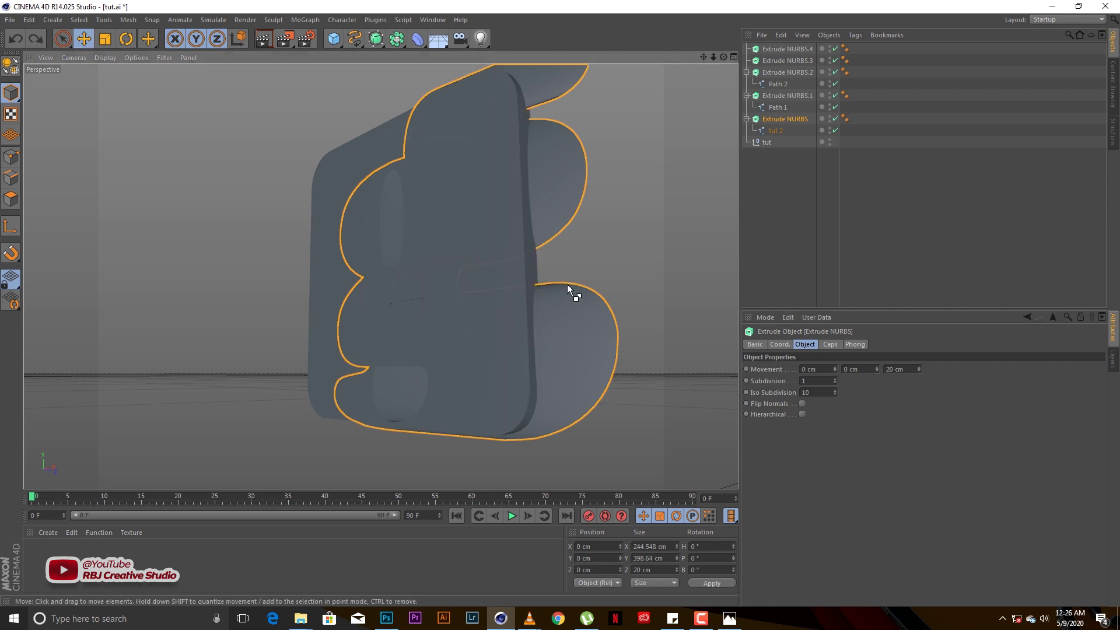
key(ctrl+z)
drag(876, 367, 883, 361)
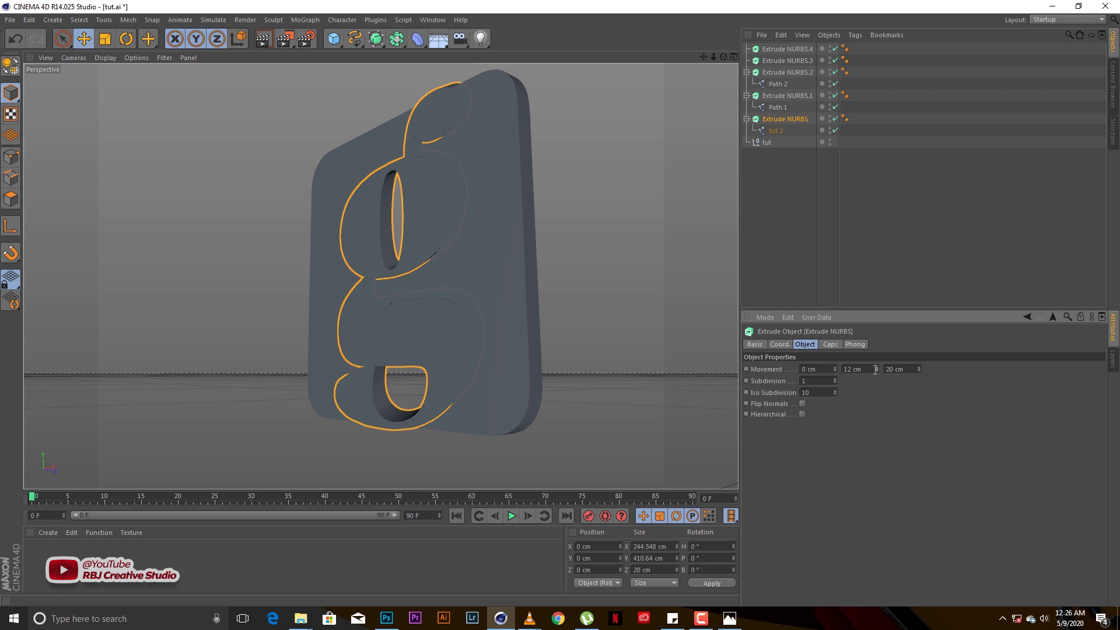
key(ctrl+z)
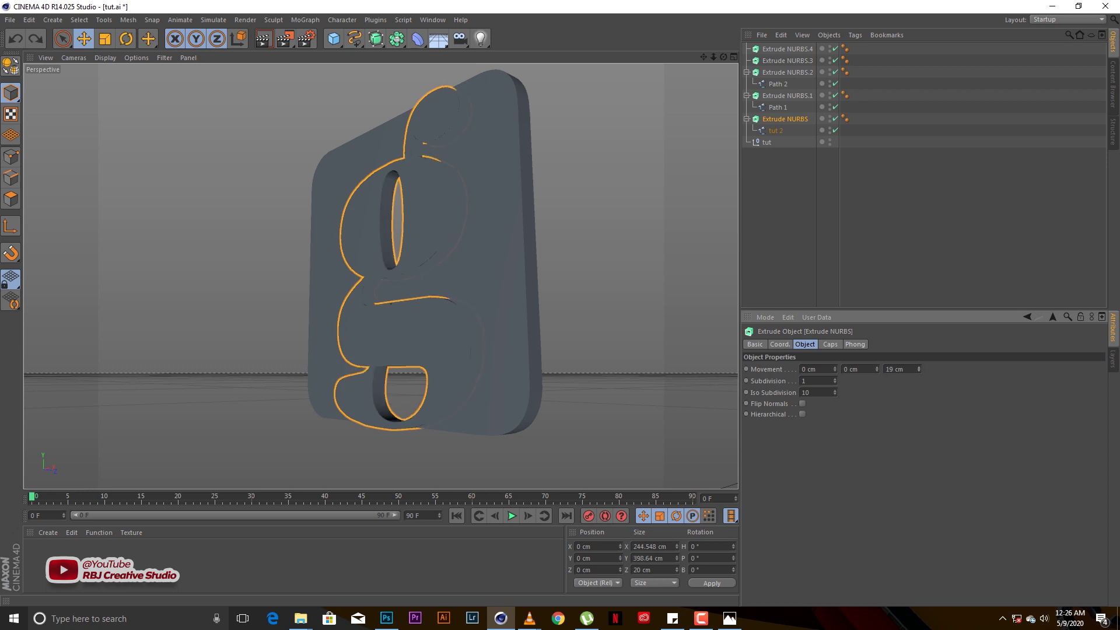
- Set the Z extrusion movement of the letter g's Extrude NURBS to 214 cm
drag(918, 369, 919, 245)
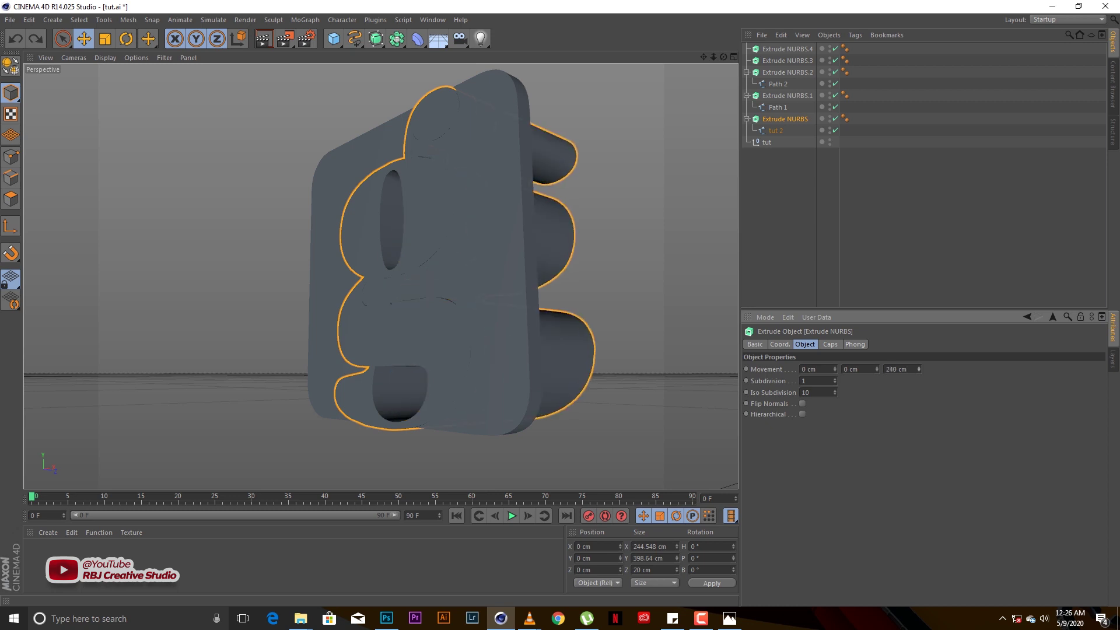
drag(722, 55, 381, 276)
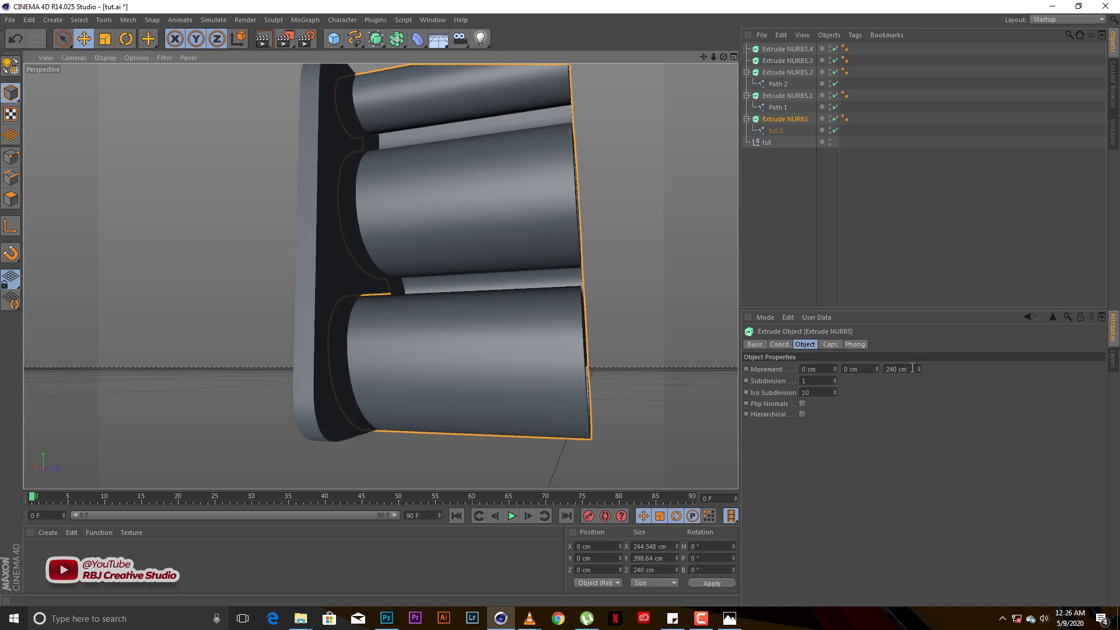
drag(919, 368, 907, 371)
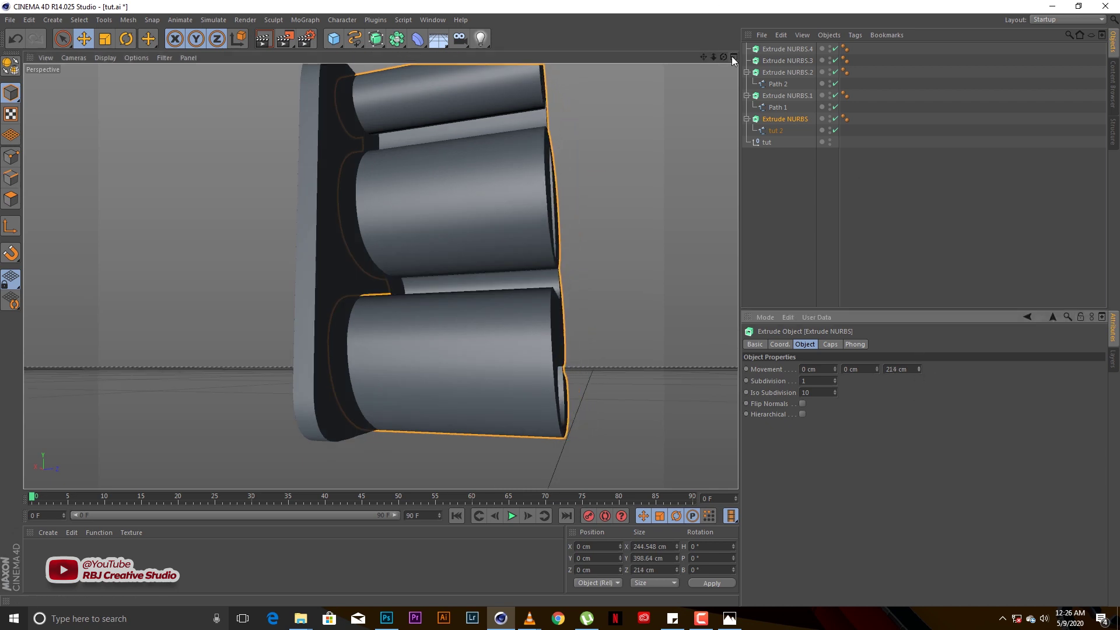
- Move the letter g extrusion along Z to about -24.3 cm so it passes through the square plate
drag(723, 59, 707, 51)
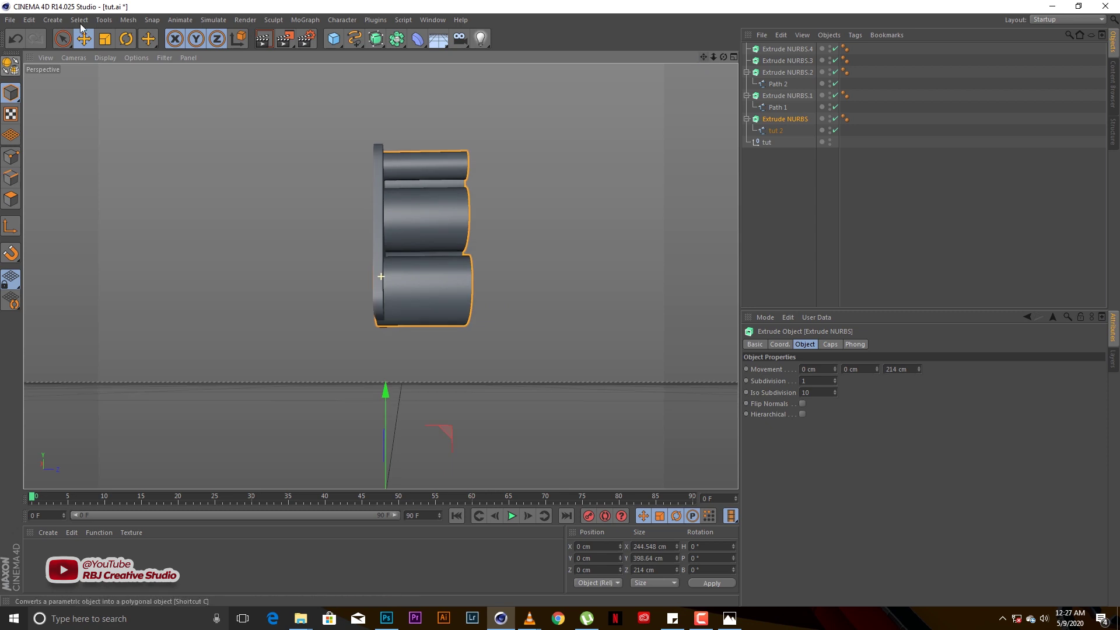
click(85, 39)
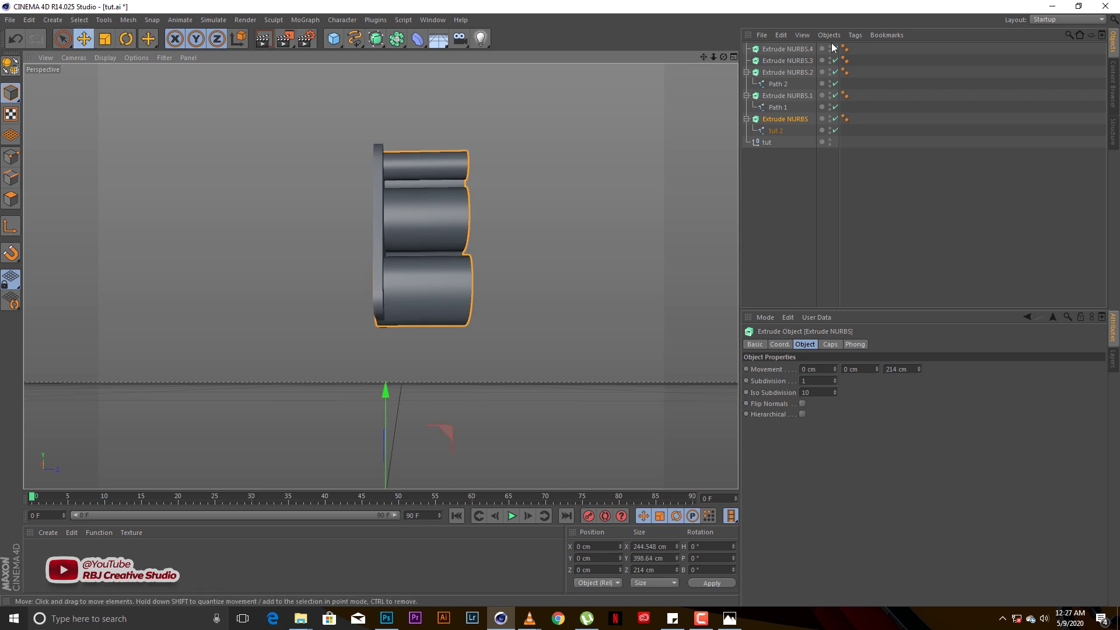
drag(701, 58, 703, 41)
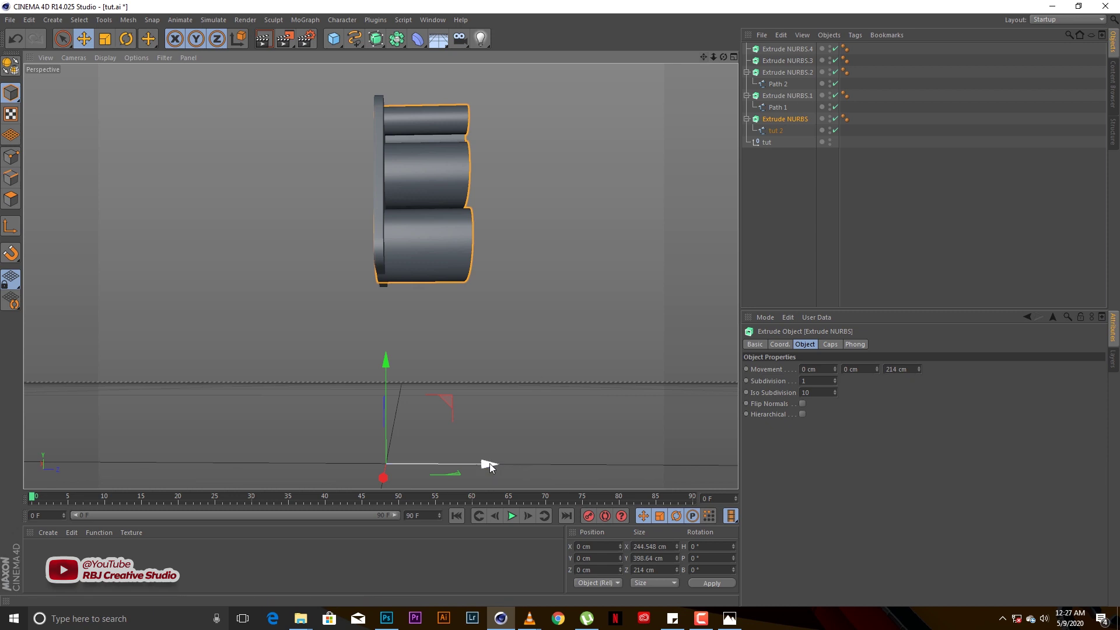
drag(489, 464, 478, 464)
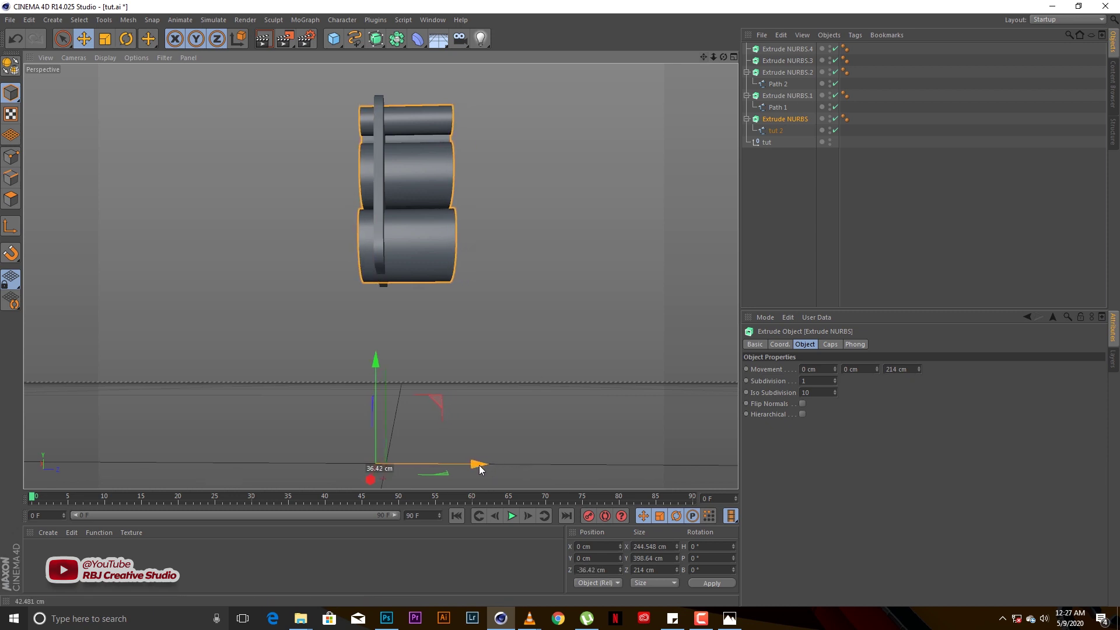
drag(479, 464, 482, 464)
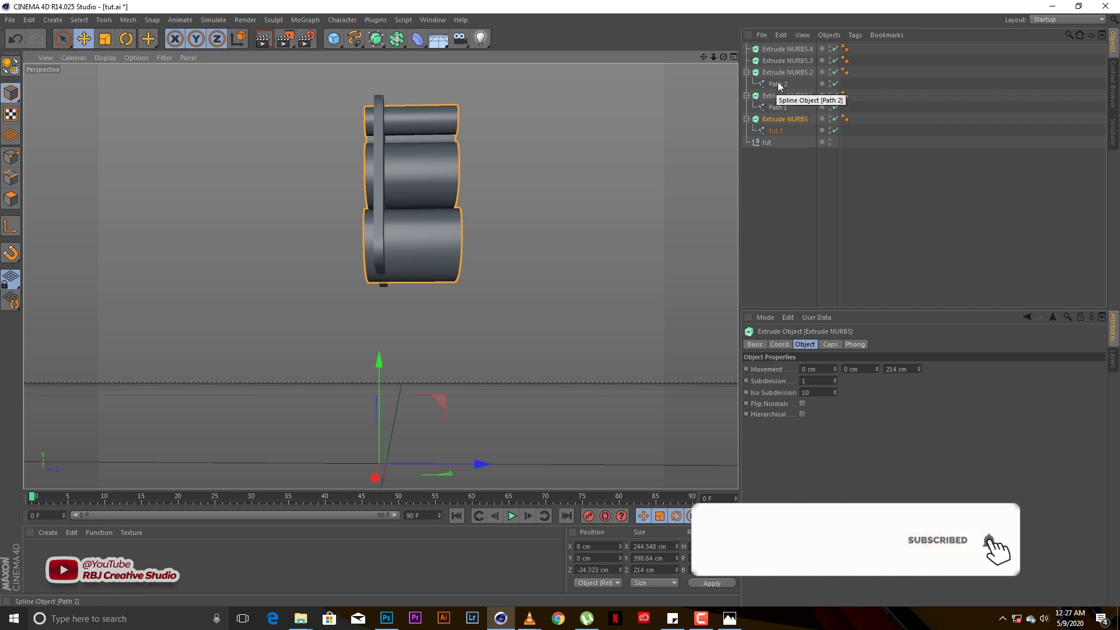
- Delete the empty Extrude NURBS.3 and Extrude NURBS.4 objects
click(787, 61)
ctrl+click(786, 49)
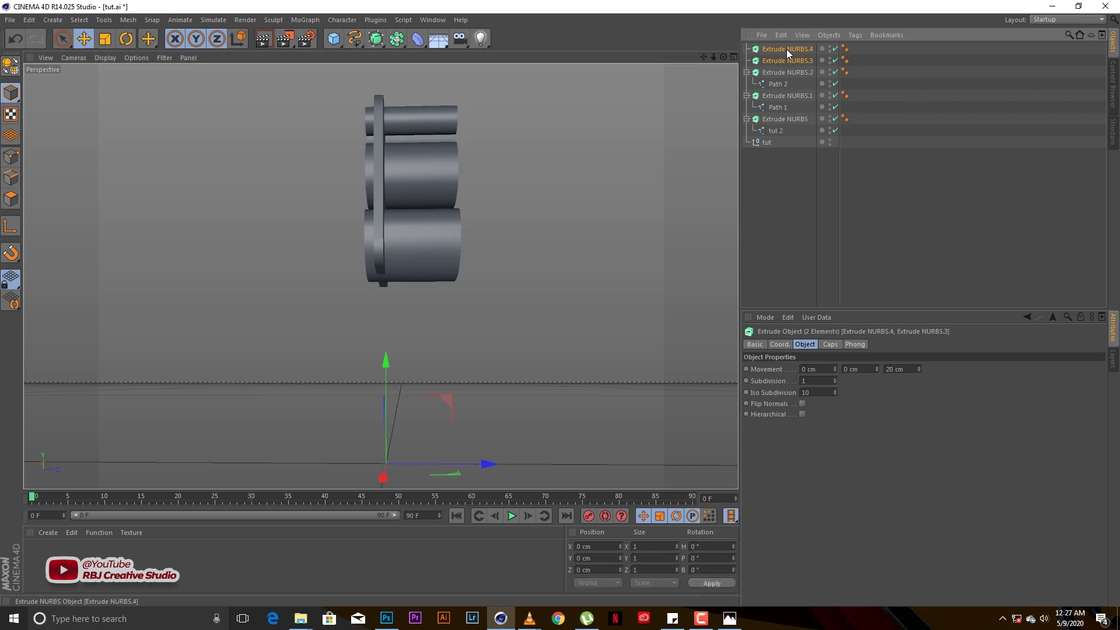
key(Delete)
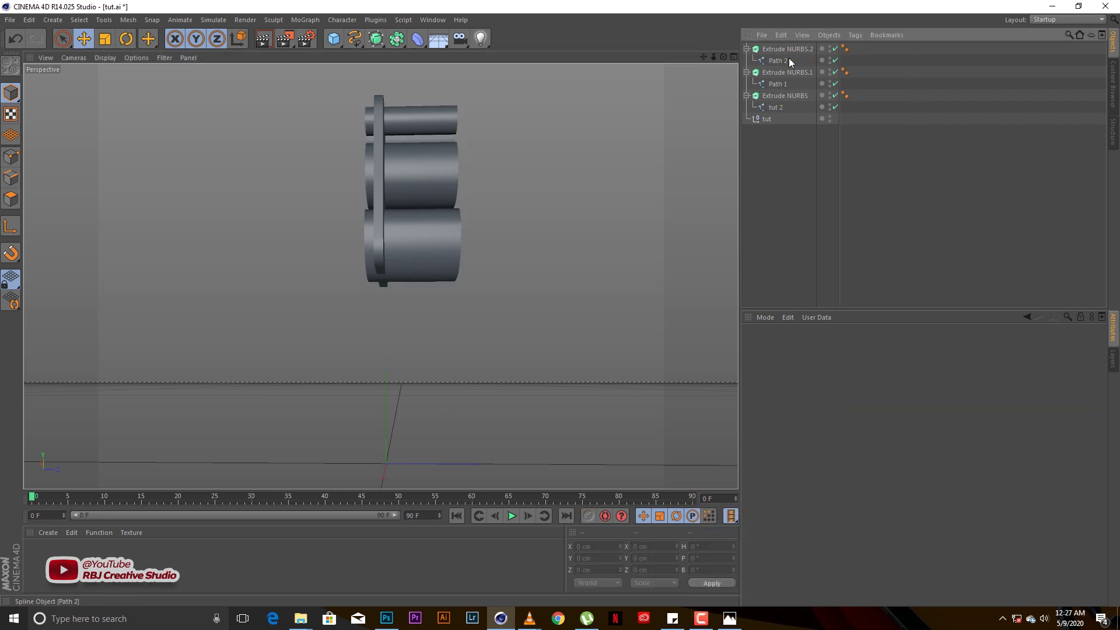
- Set the Z extrusion movement of Extrude NURBS.1, holding Path 1, to 76 cm
click(785, 72)
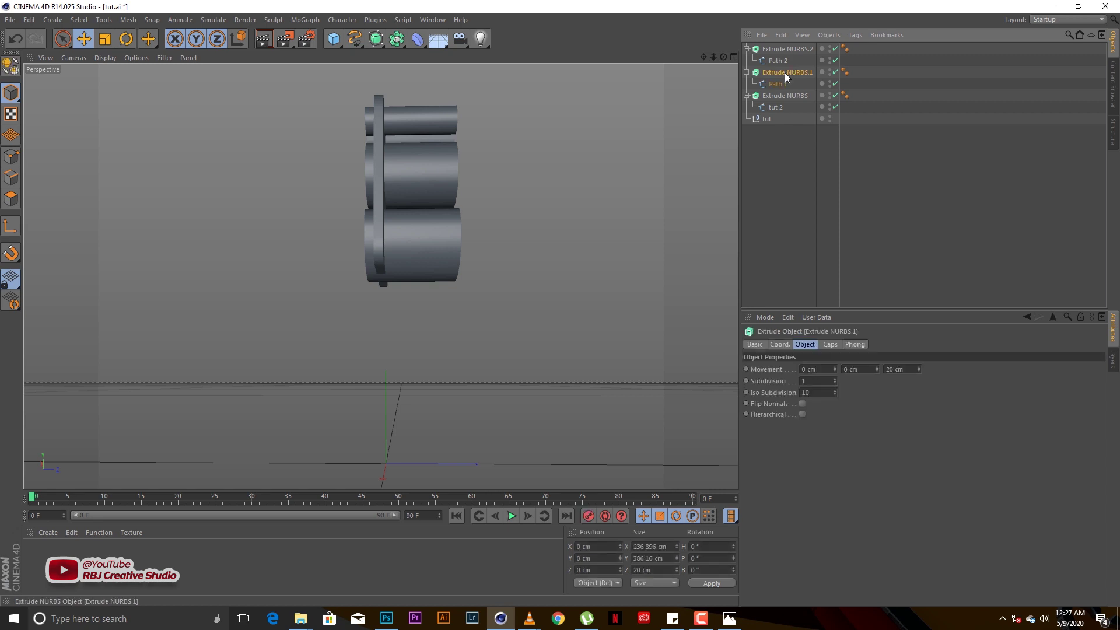
mouse_move(918, 370)
mouse_down()
mouse_move(917, 334)
mouse_move(918, 371)
mouse_move(918, 363)
mouse_up()
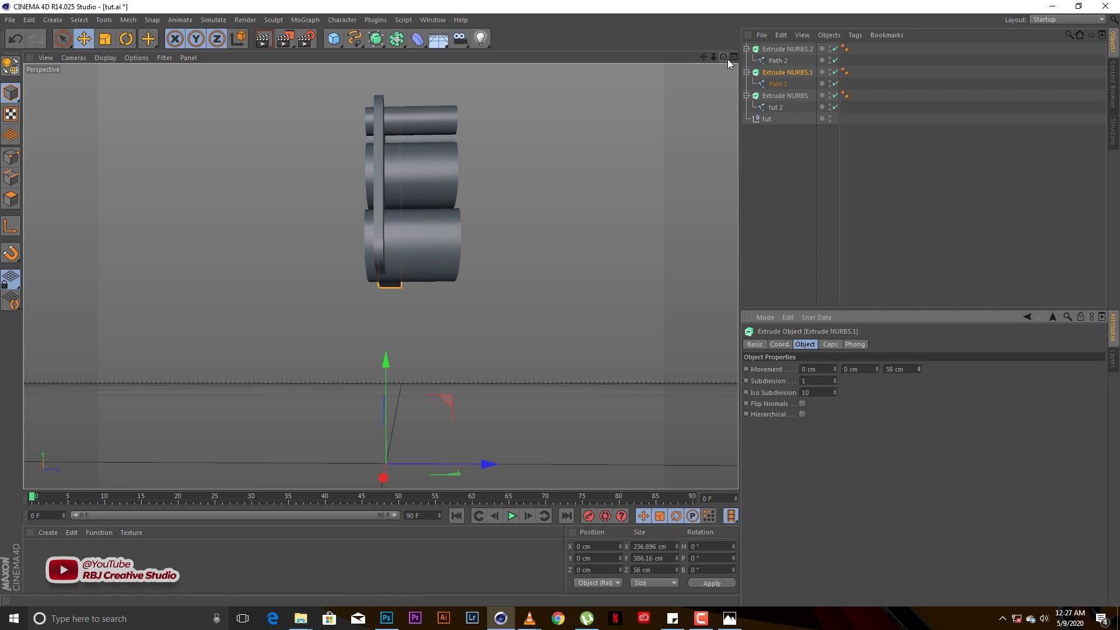
drag(725, 57, 724, 36)
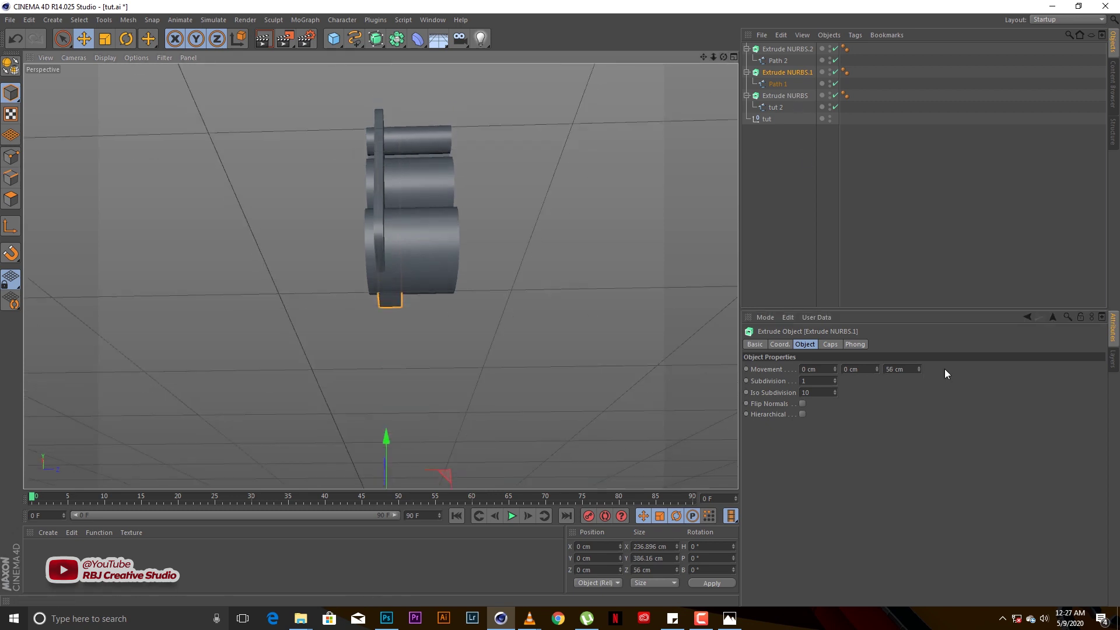
mouse_move(919, 368)
mouse_down()
mouse_move(919, 358)
mouse_move(918, 368)
mouse_up()
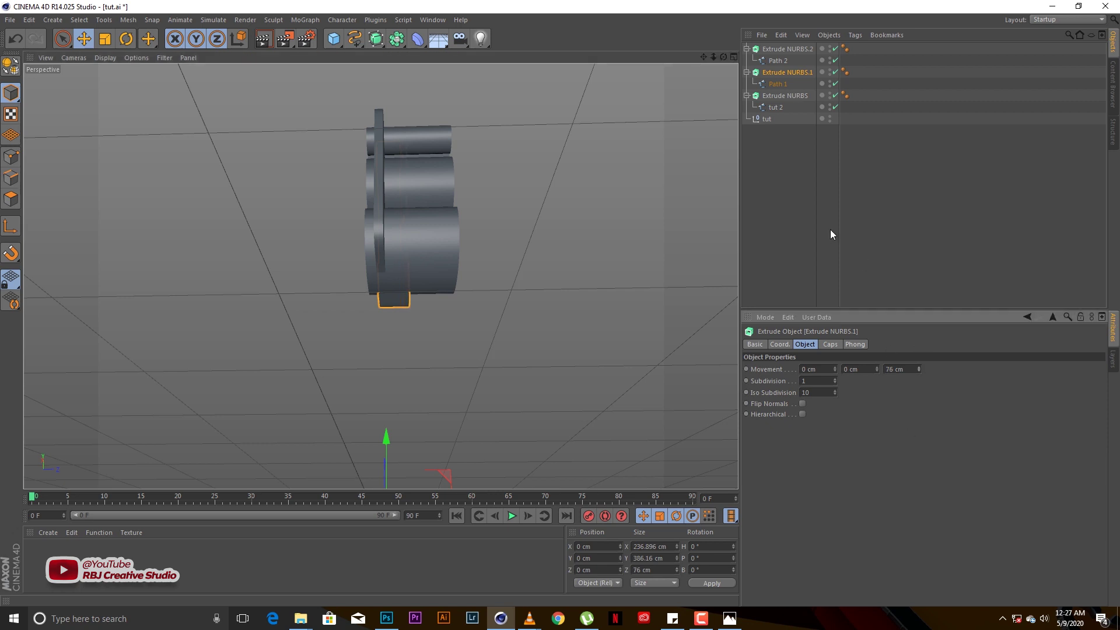
- Set the Z extrusion movement of Extrude NURBS.2, holding Path 2, to 76 cm to match the other half
click(785, 48)
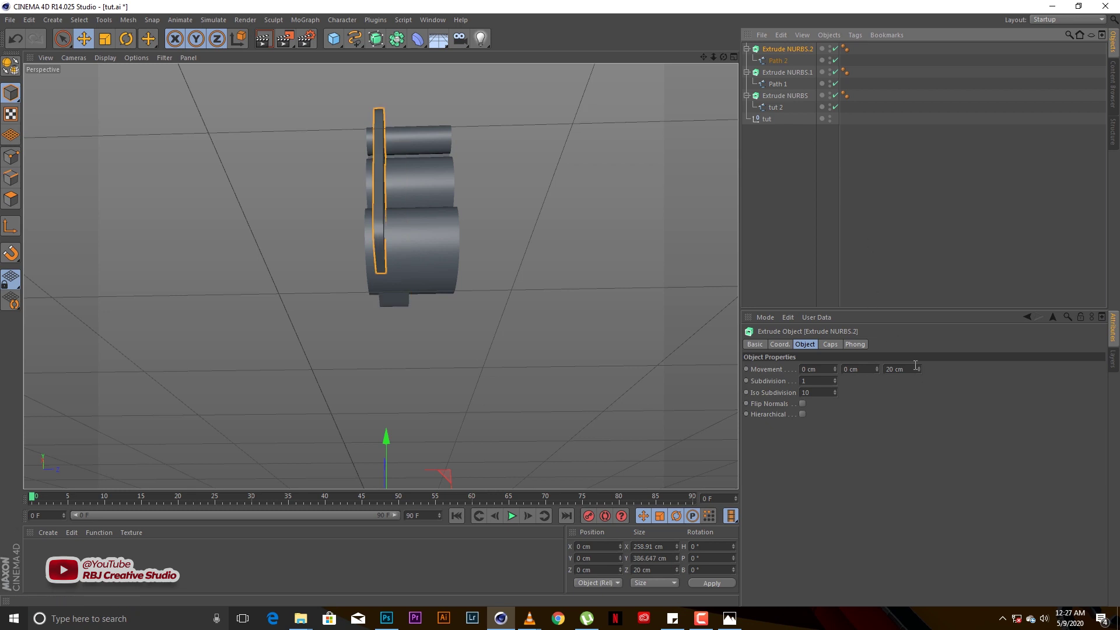
drag(919, 369, 919, 354)
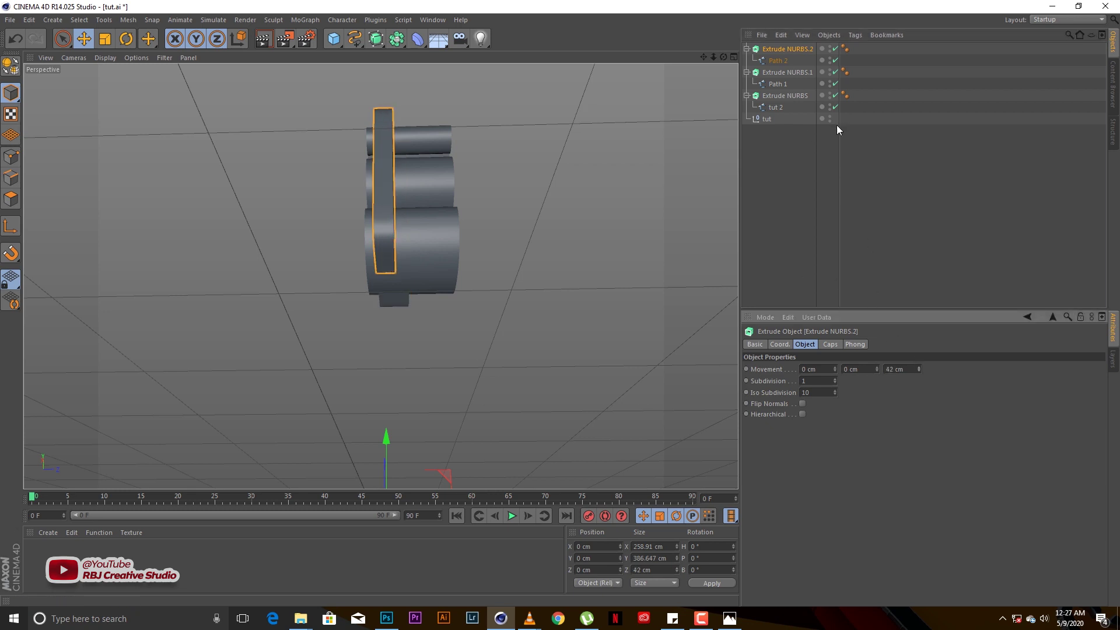
click(789, 72)
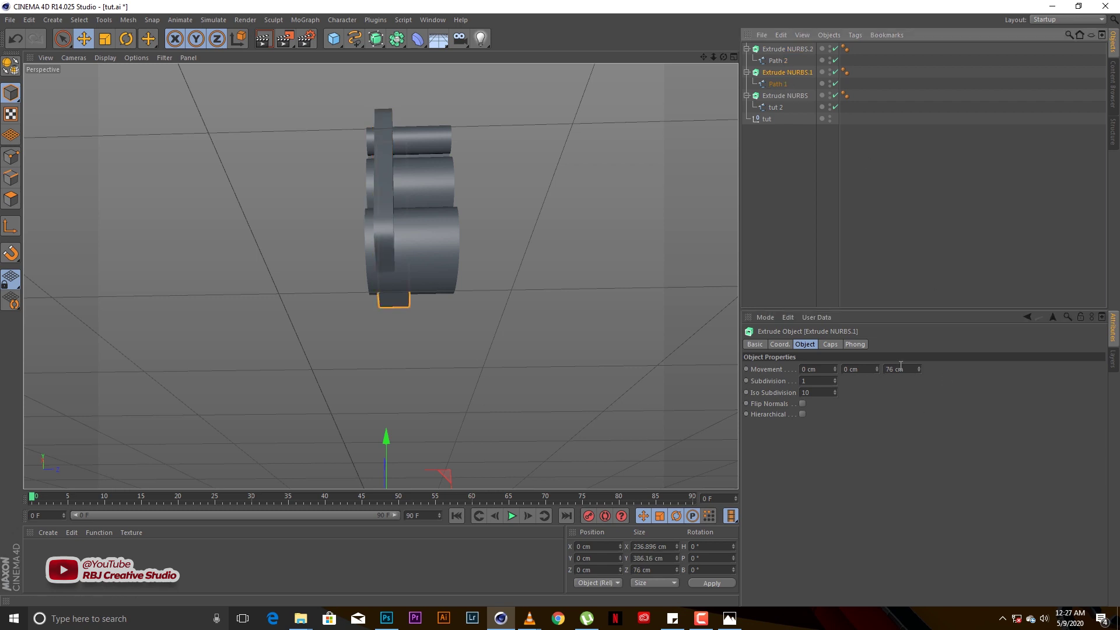
click(787, 49)
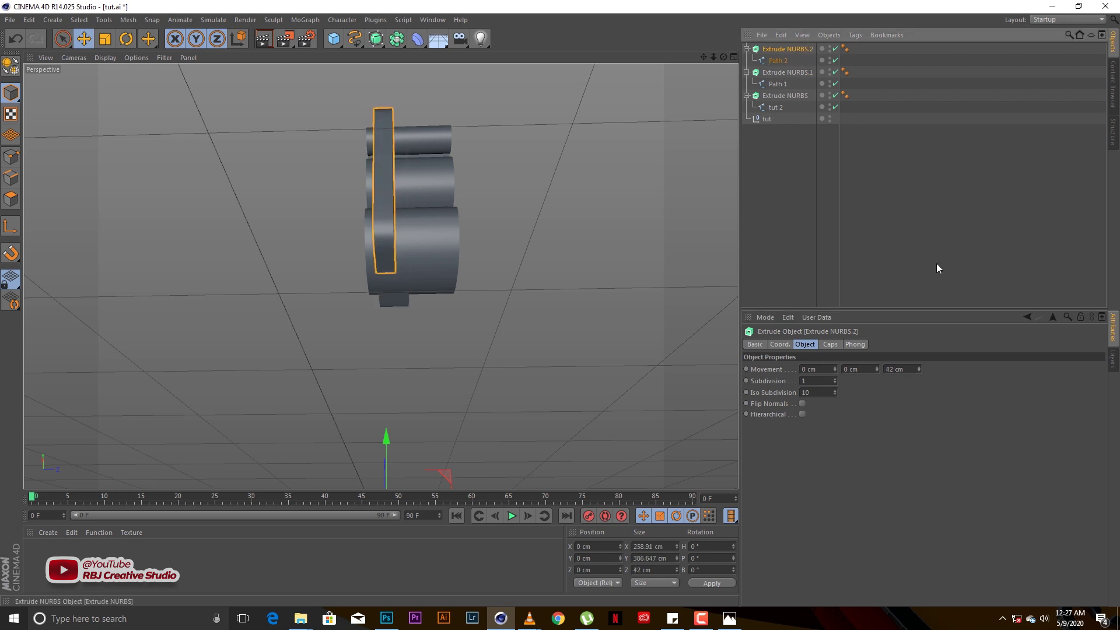
double_click(889, 370)
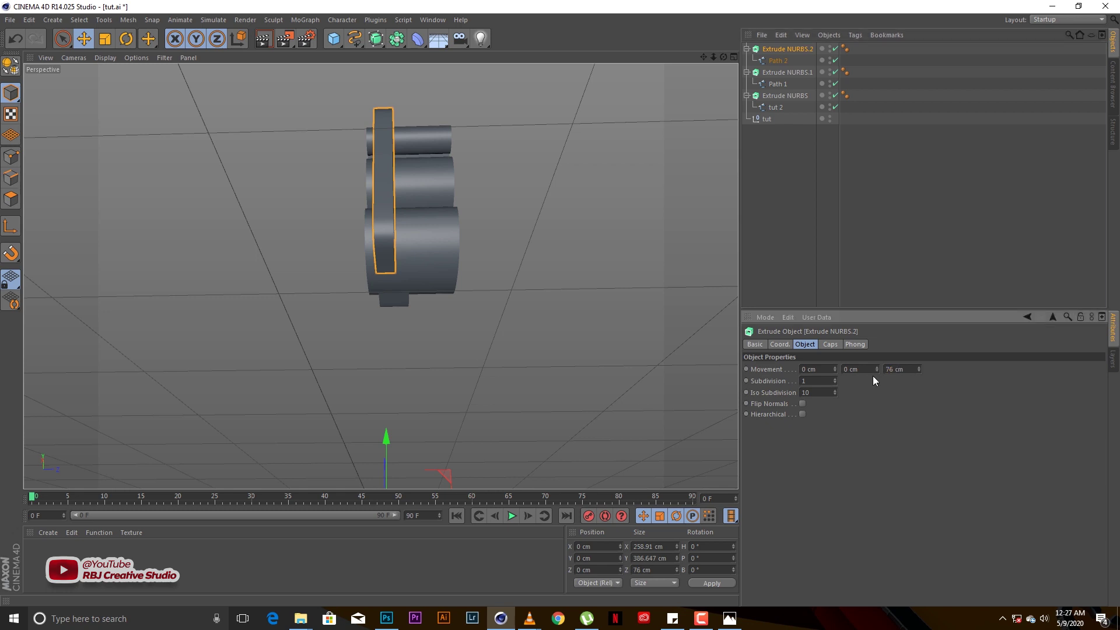
- Move the tut 2 spline forward along Z to about -107 cm and select its parent Extrude NURBS
drag(723, 57, 747, 156)
drag(723, 58, 724, 87)
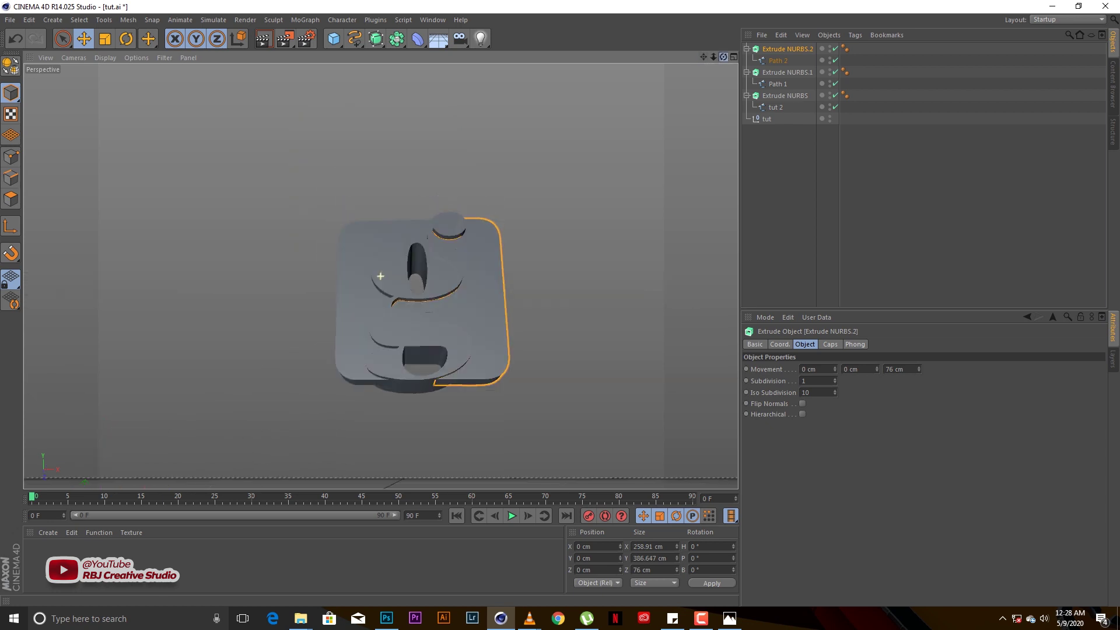
click(775, 108)
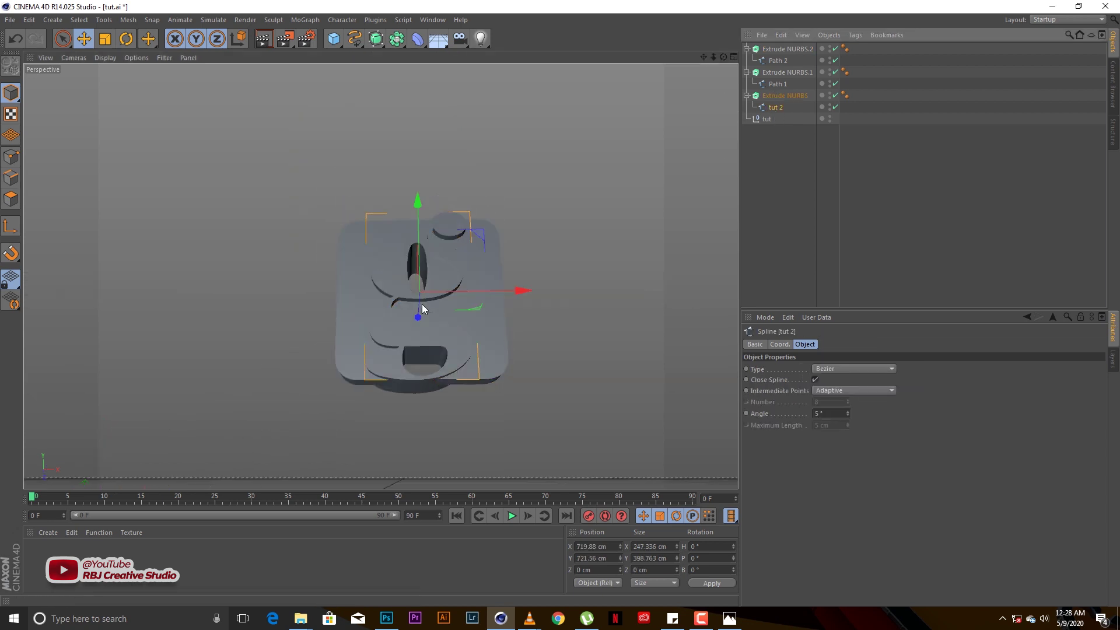
drag(418, 318, 422, 304)
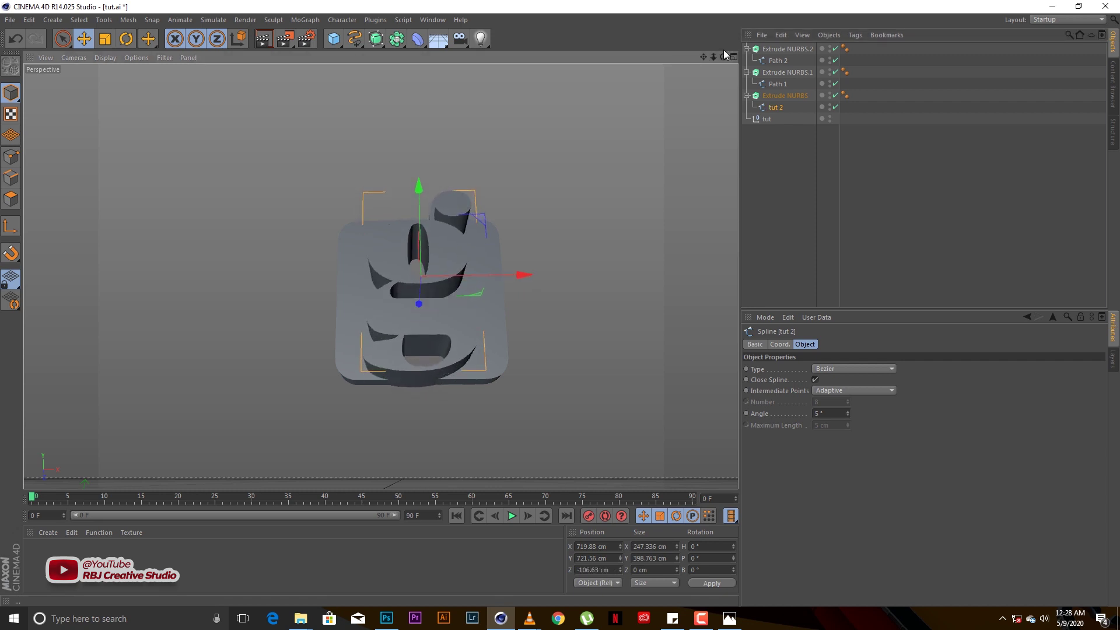
drag(724, 57, 699, 96)
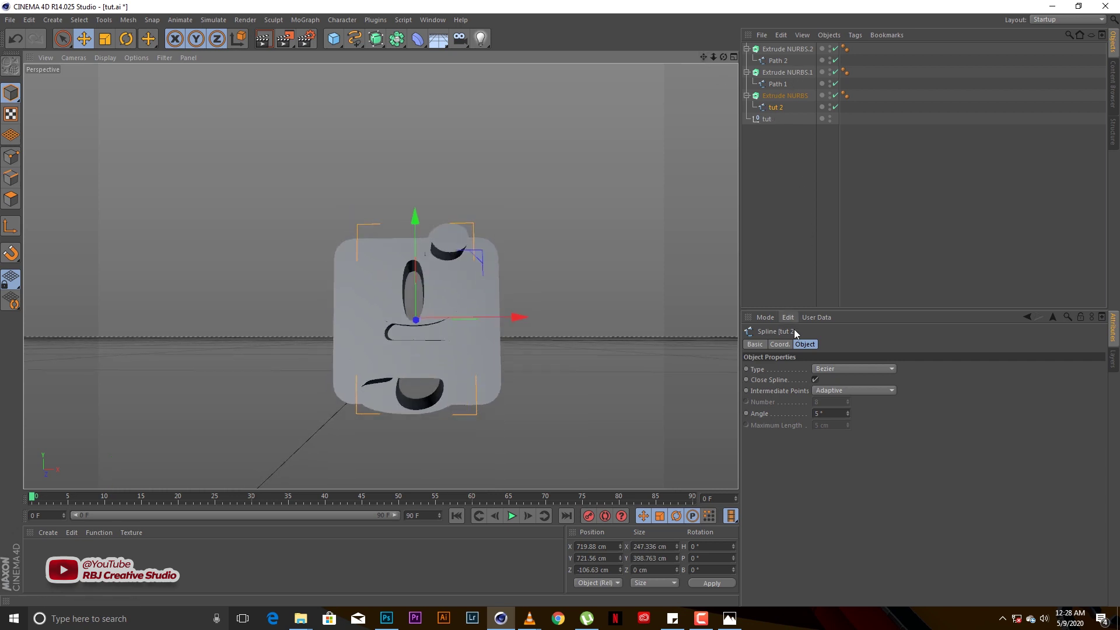
click(775, 95)
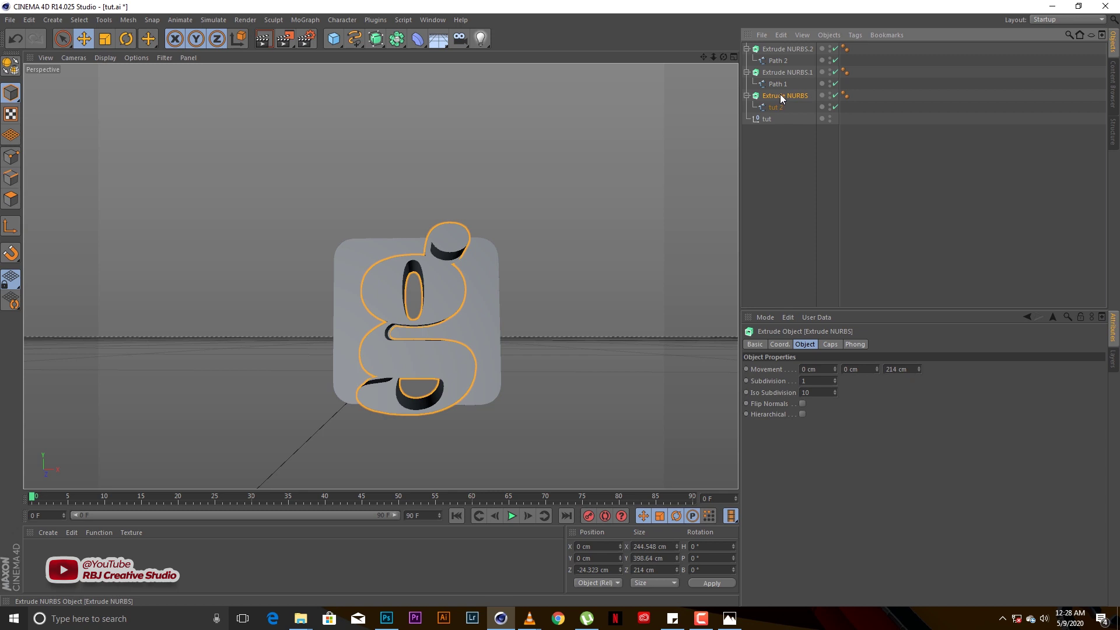
- Set the start cap of the g's Extrude NURBS to Fillet Cap
click(823, 346)
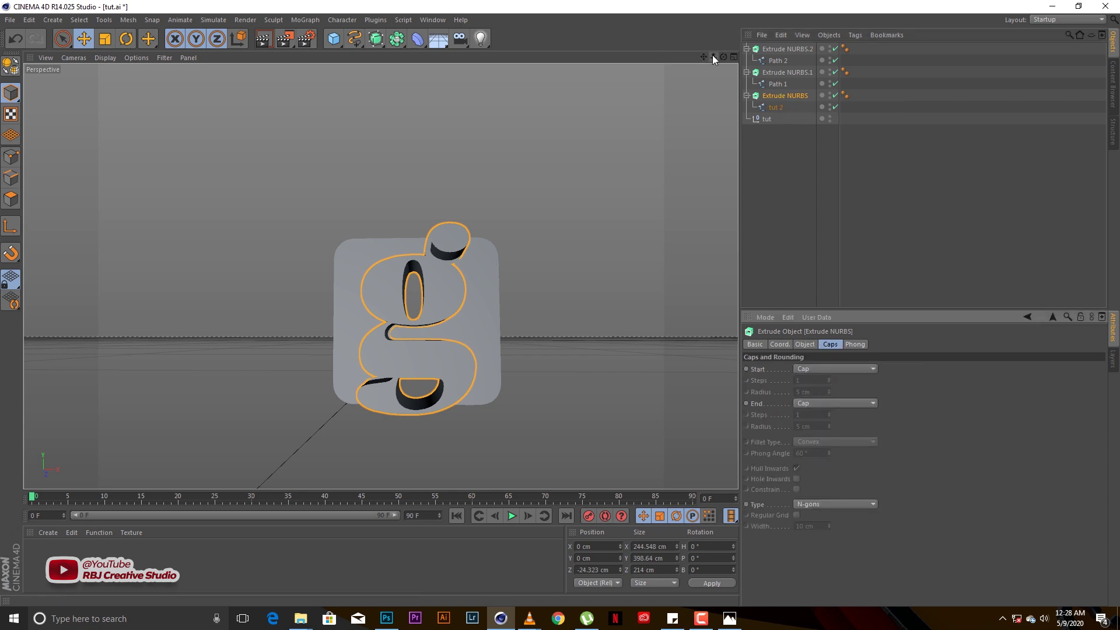
drag(713, 56, 734, 68)
click(809, 368)
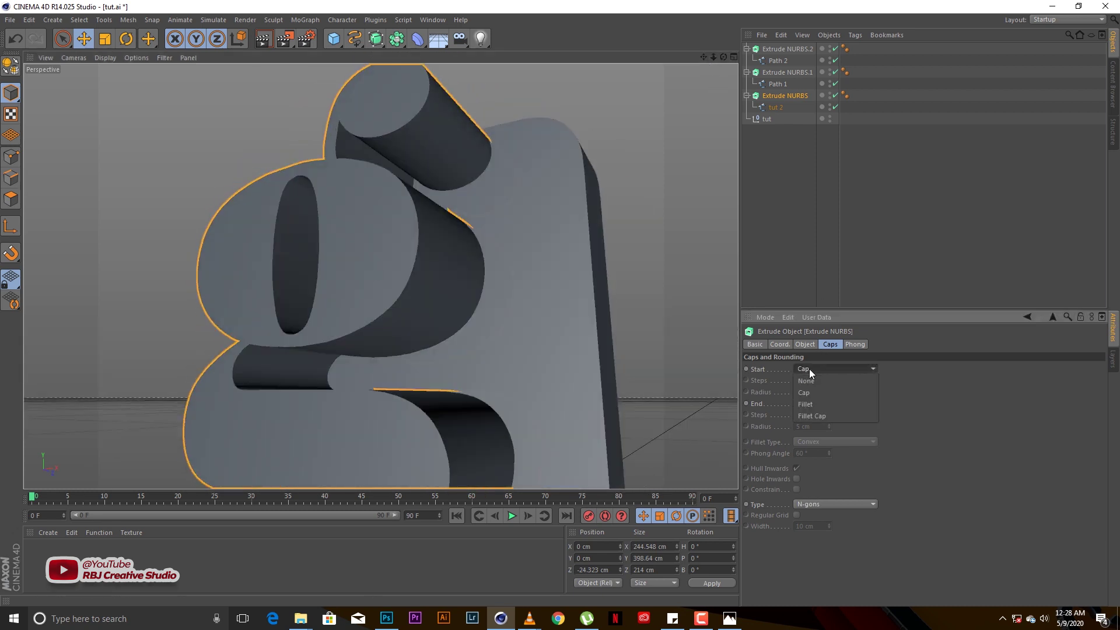
click(807, 414)
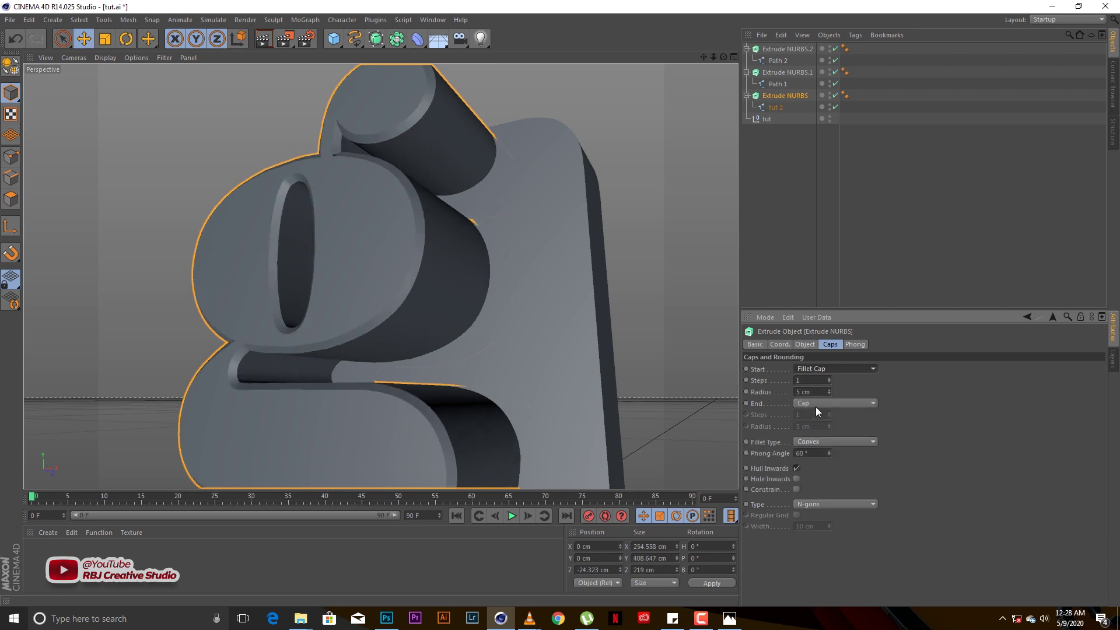
- Set the start fillet of the g's Extrude NURBS to 5 steps with a radius of 8 cm
click(828, 378)
click(829, 378)
click(829, 378)
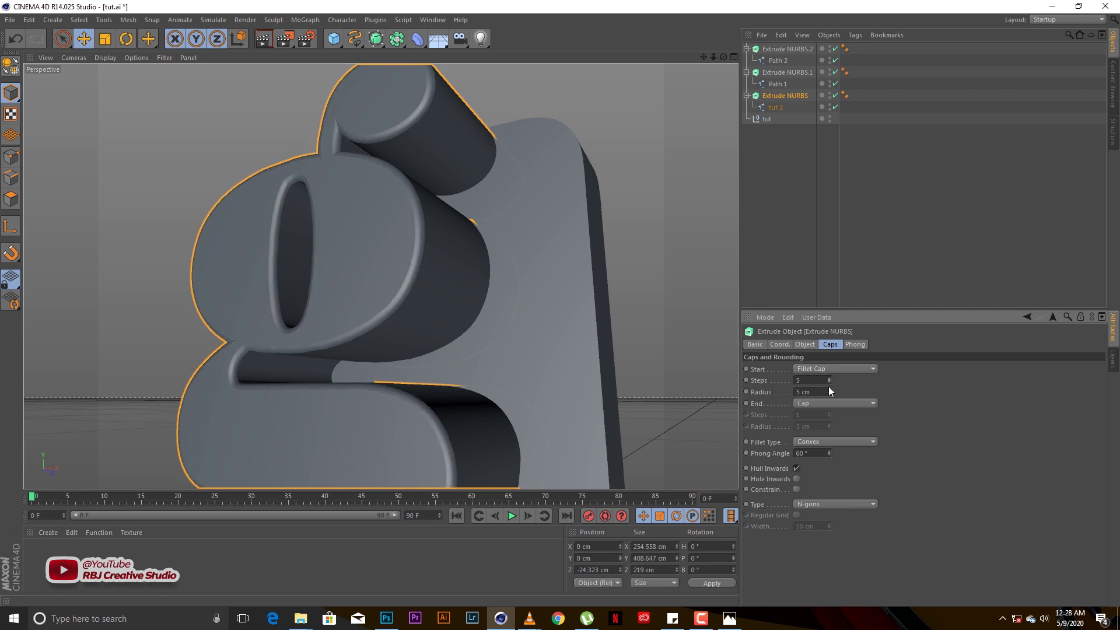
click(828, 390)
click(828, 390)
click(828, 390)
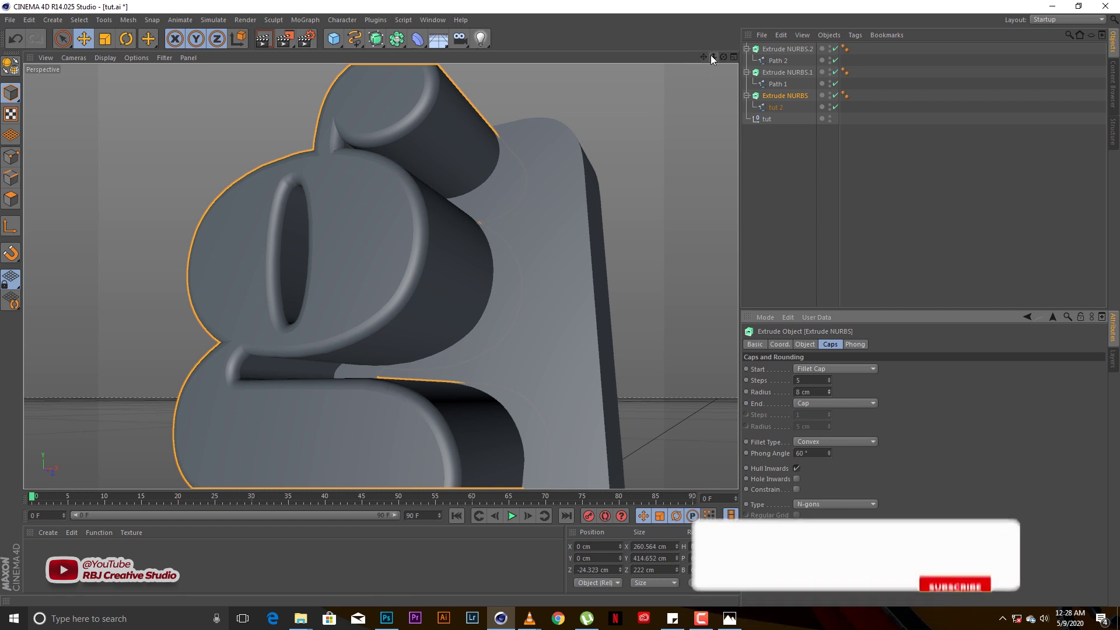
- Move the tut 2 spline back along Z to about -41 cm so the g sinks into the square
mouse_move(713, 56)
mouse_down()
mouse_move(671, 59)
mouse_move(739, 63)
mouse_move(739, 96)
mouse_up()
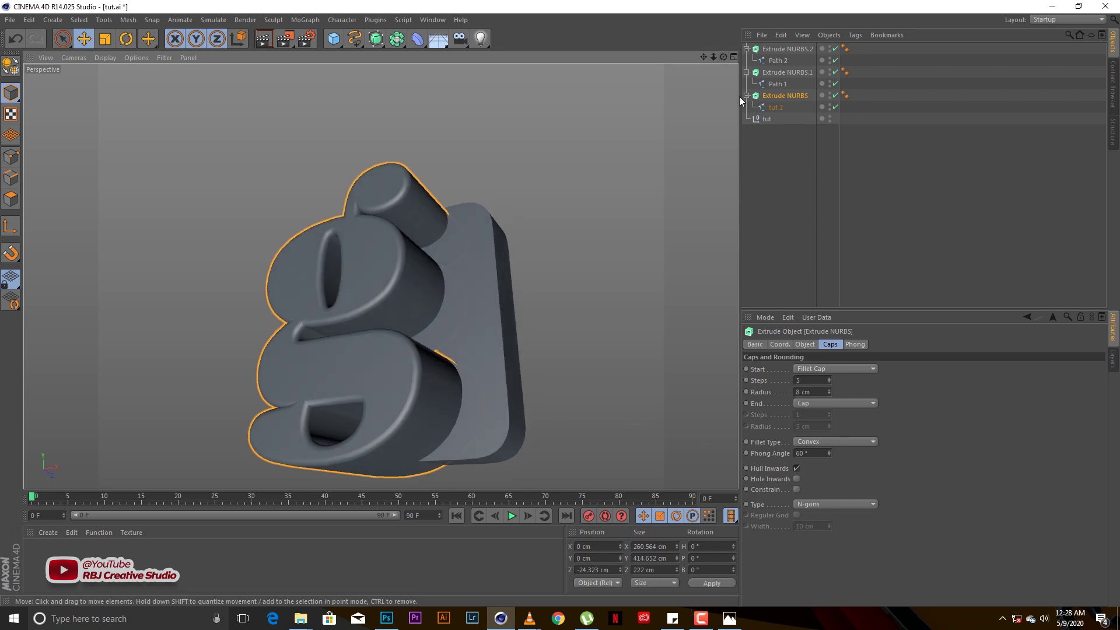
click(775, 107)
drag(398, 343, 403, 349)
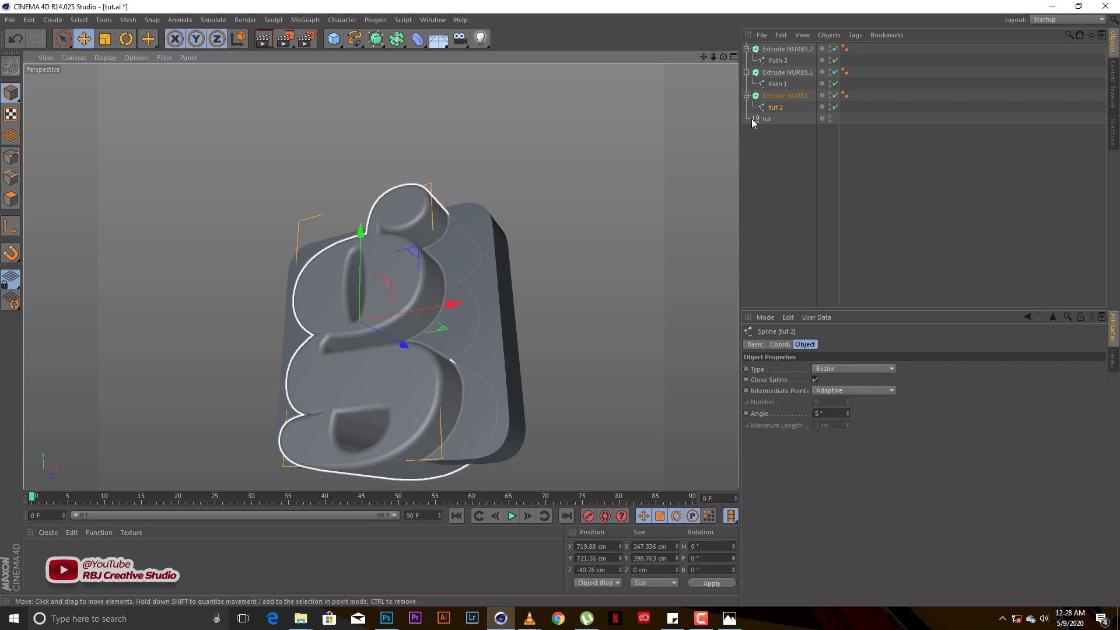
- Give Extrude NURBS.1 a Fillet Cap start with 3 steps and a 6 cm radius
click(777, 75)
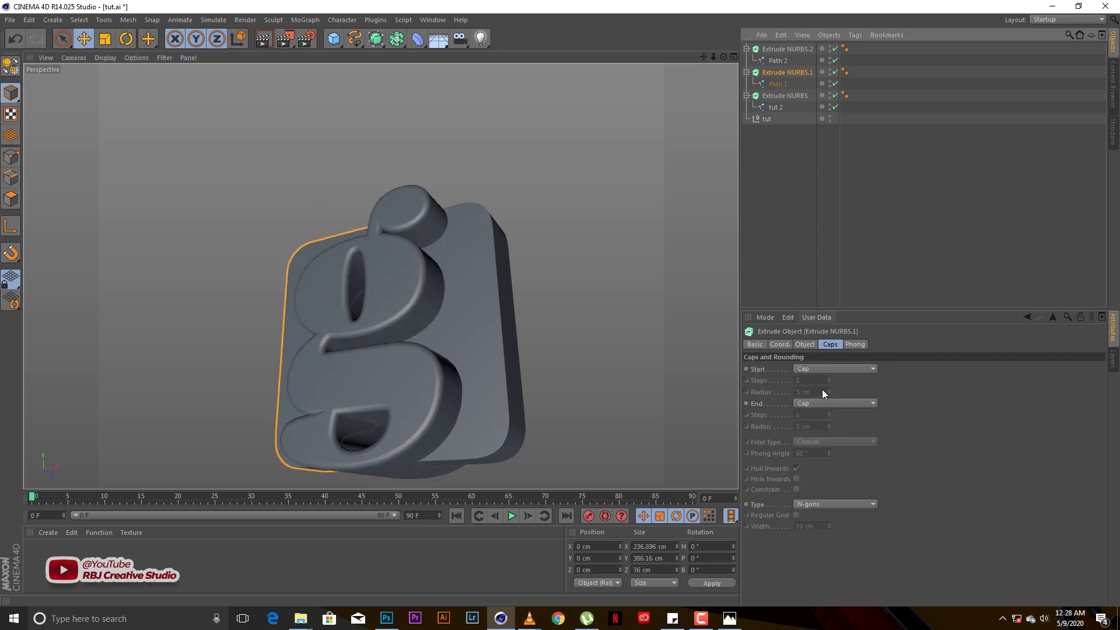
click(829, 370)
click(818, 411)
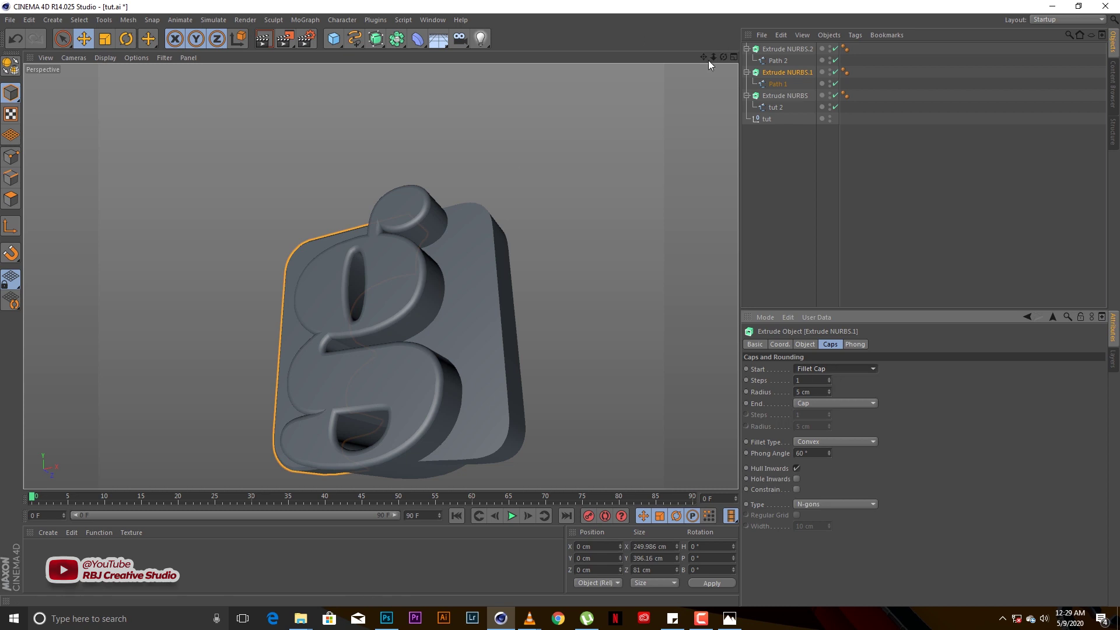
drag(704, 57, 773, 62)
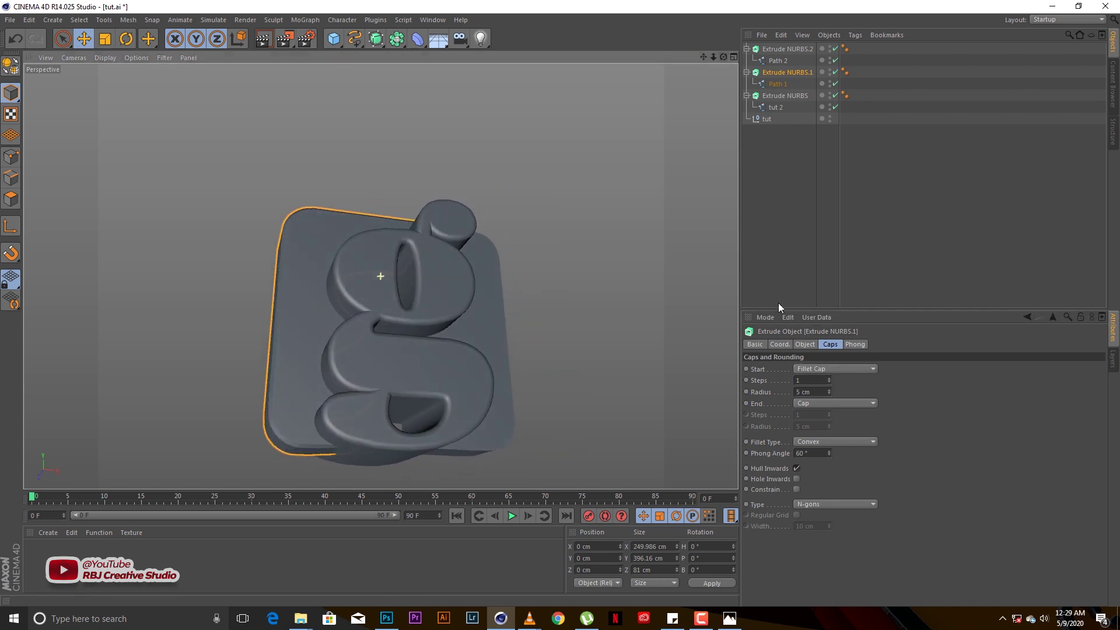
click(829, 377)
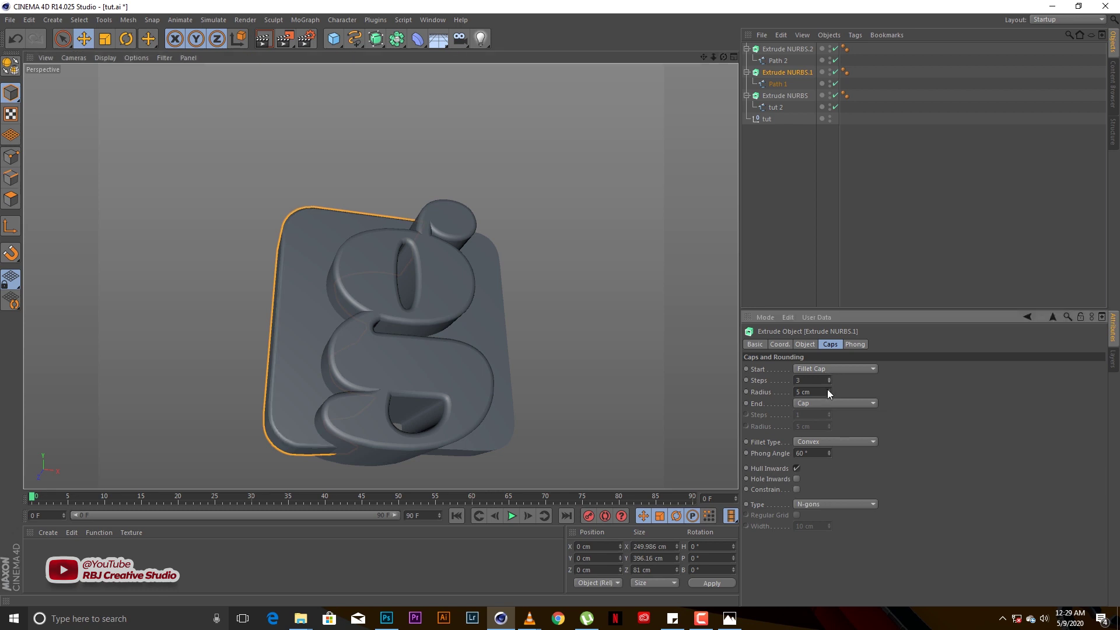
click(829, 390)
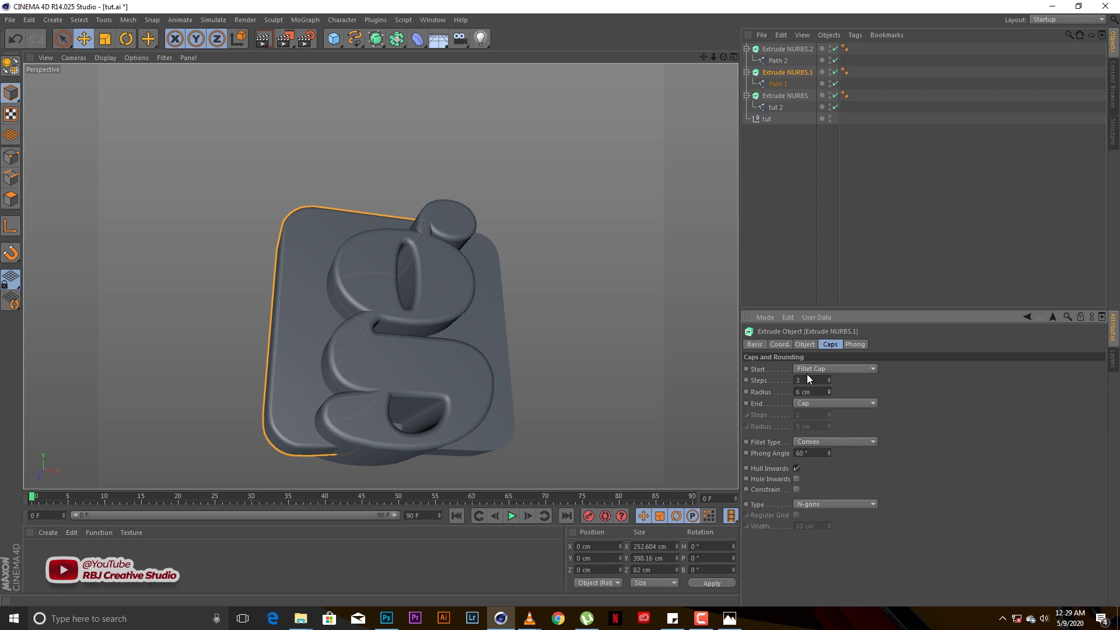
- Give Extrude NURBS.2 a matching Fillet Cap start with 3 steps and a 6 cm radius
click(789, 49)
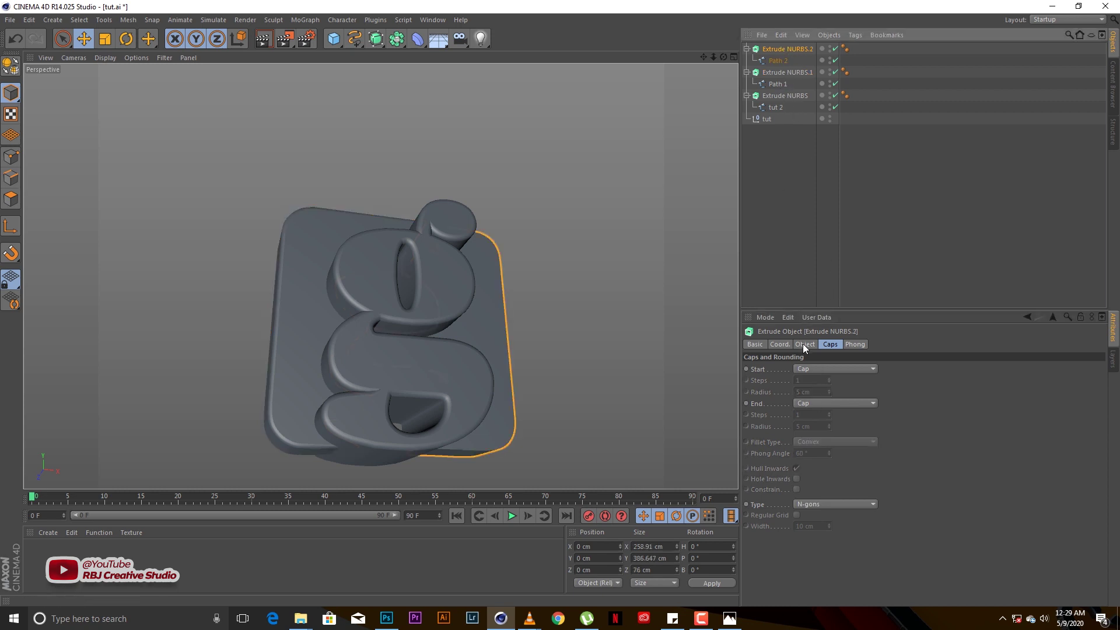
click(817, 369)
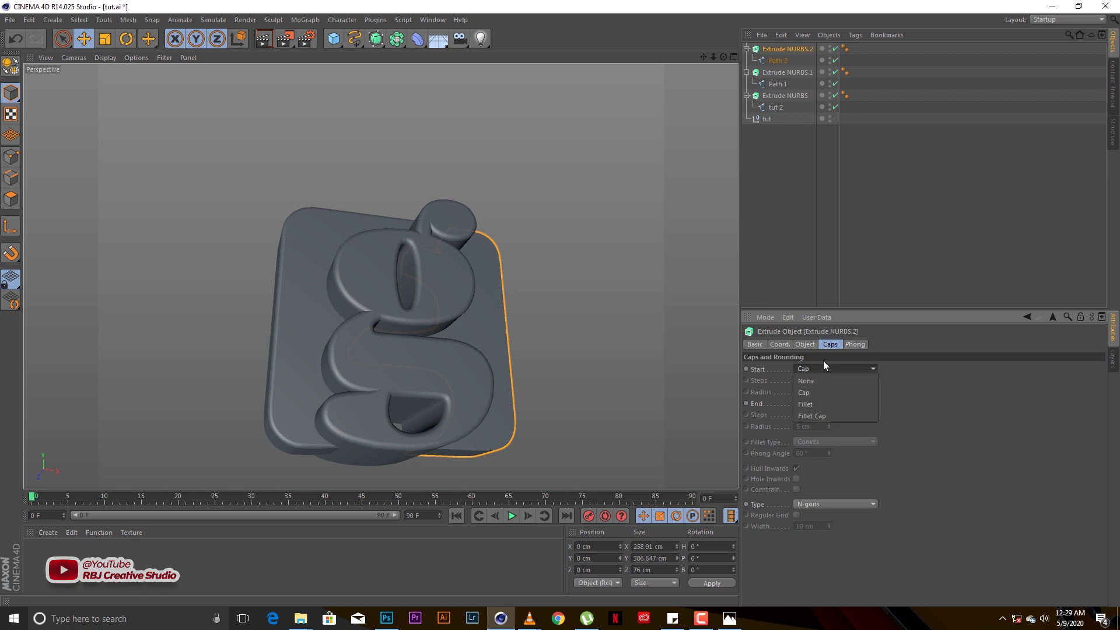
click(817, 415)
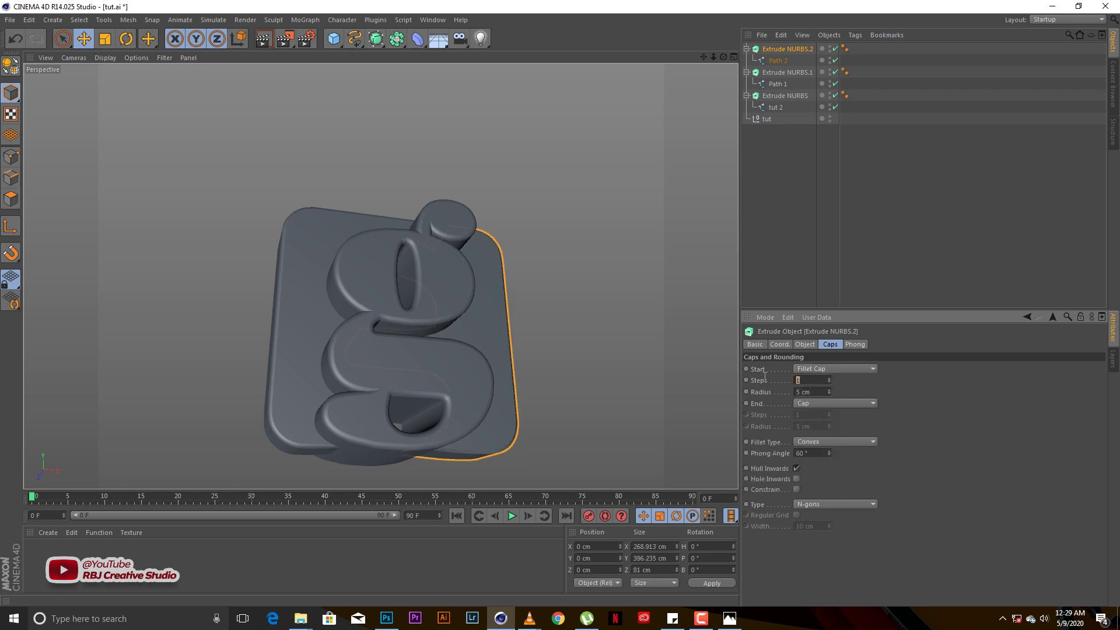
text(3)
key(Tab)
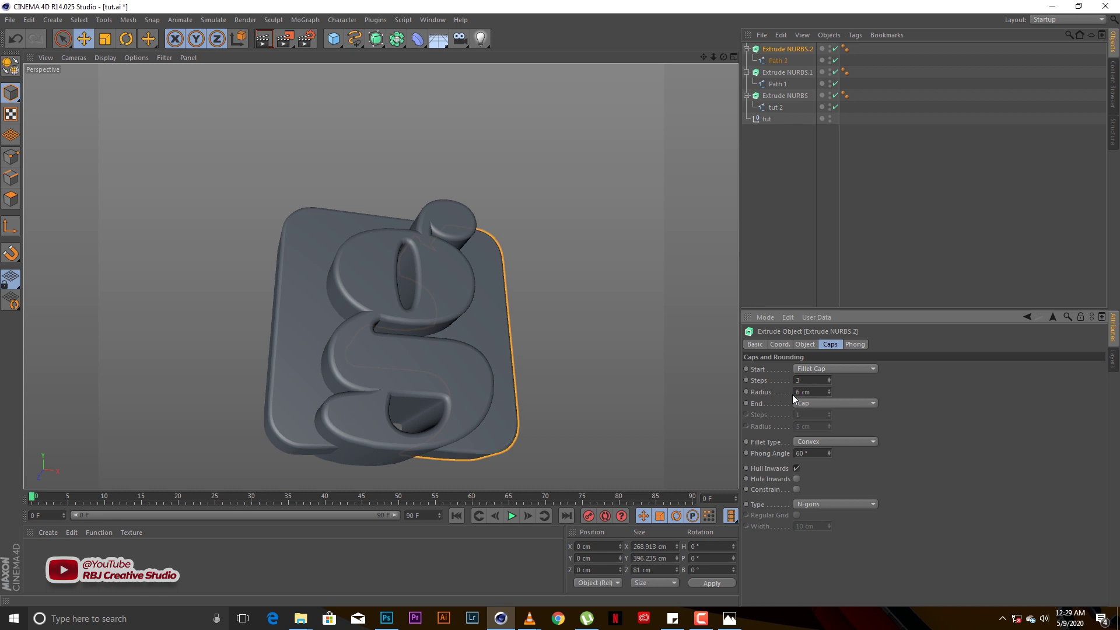
drag(723, 56, 703, 45)
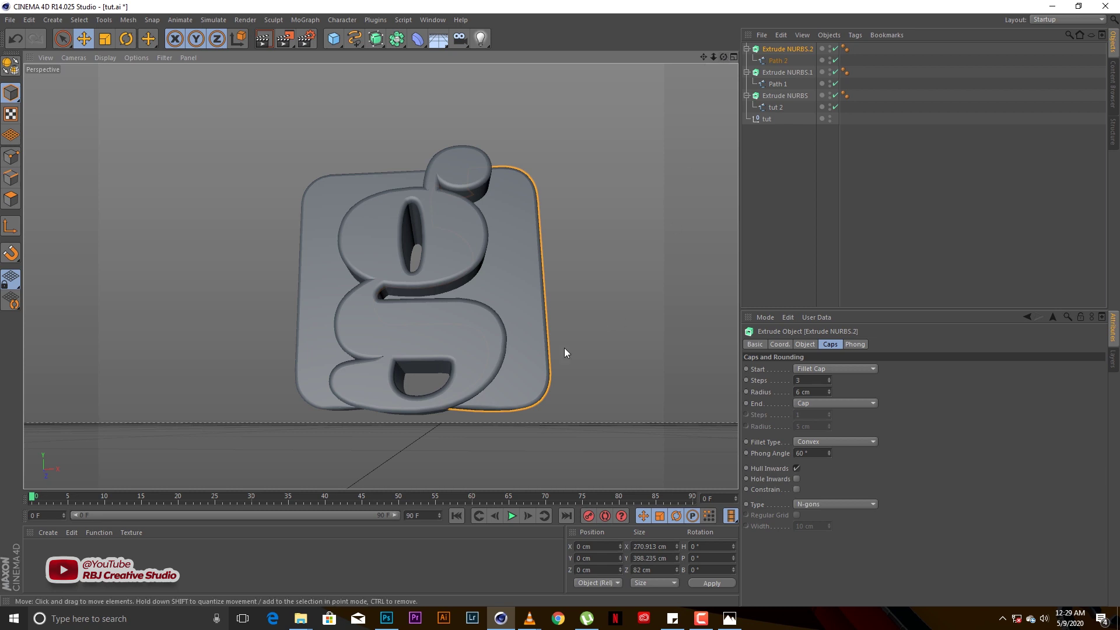
- Switch to the tut document in Photoshop, delete its work path, and show the top g and Ellipse 1 copy layers
click(49, 532)
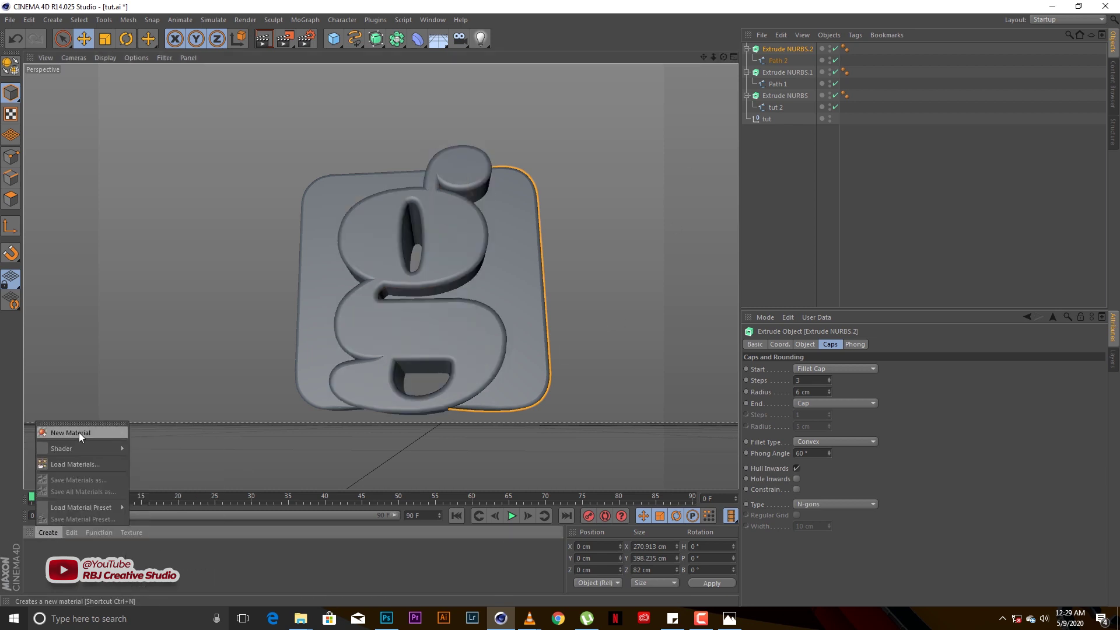
click(387, 618)
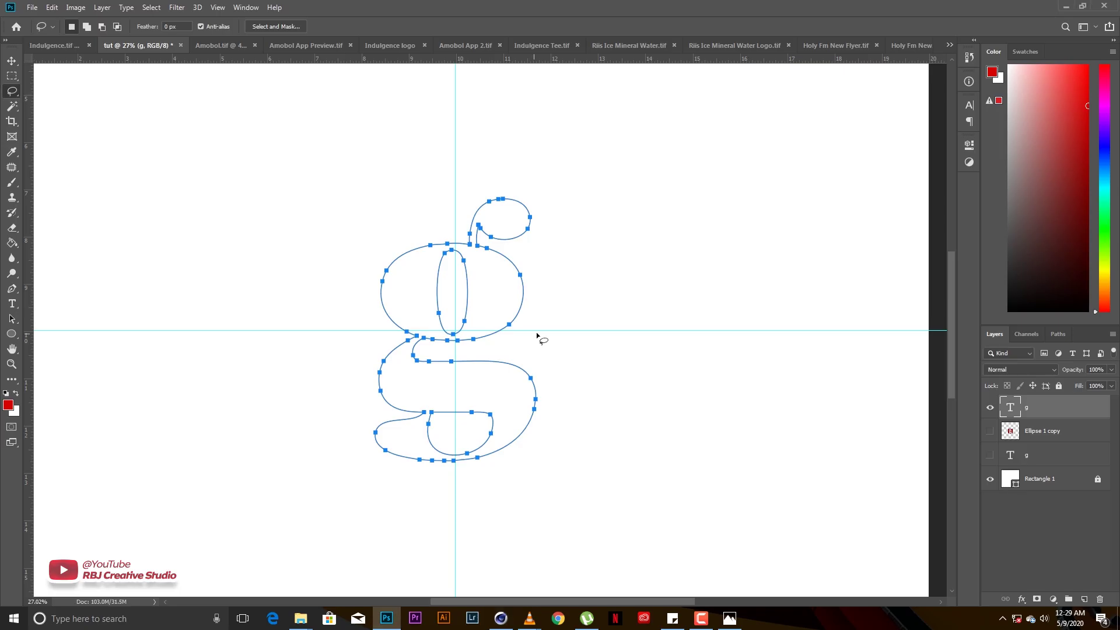
click(990, 407)
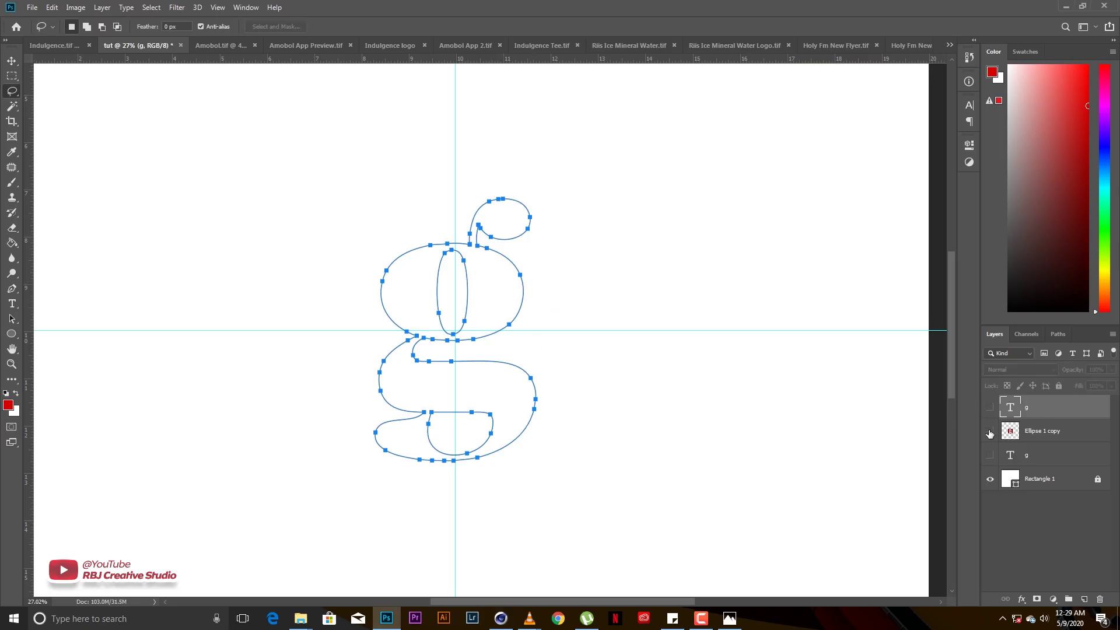
click(1059, 334)
right_click(1031, 357)
click(1025, 376)
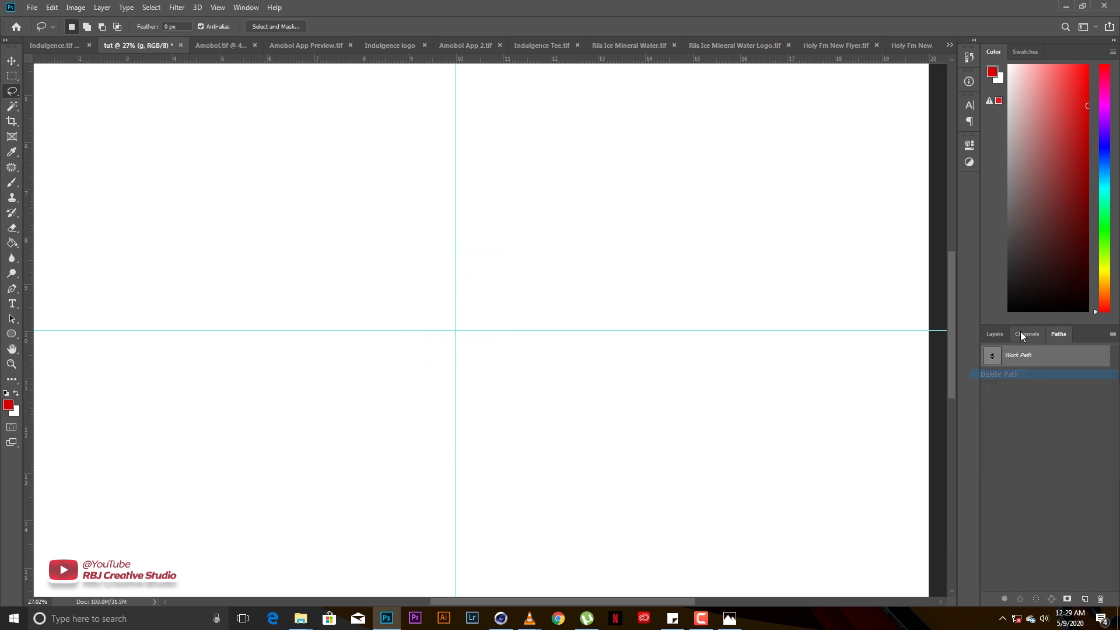
click(1000, 335)
click(990, 430)
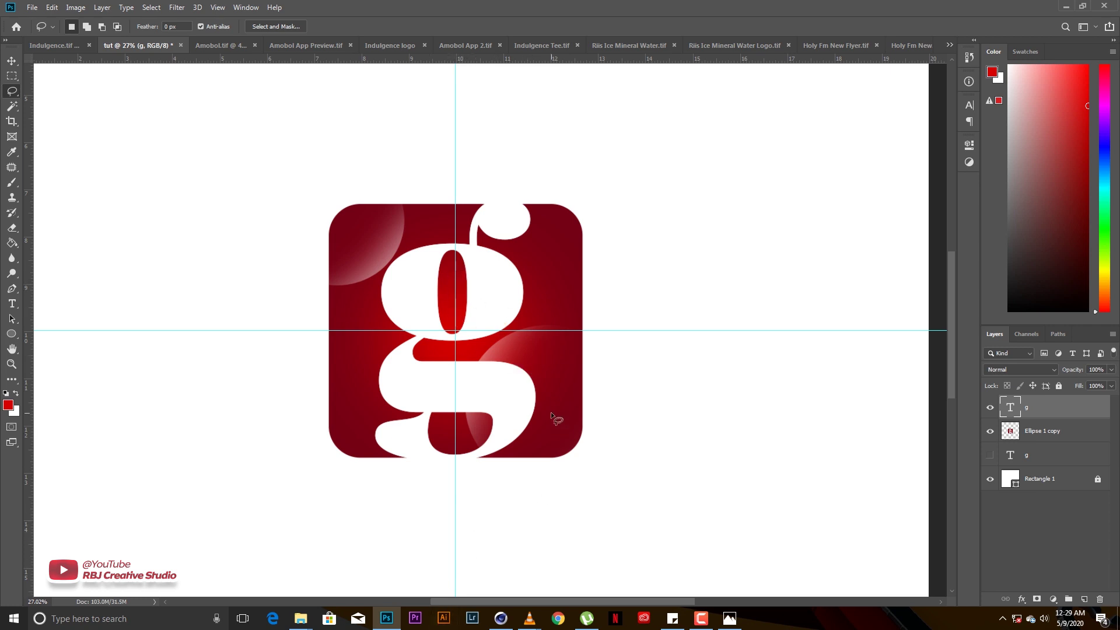
- Switch back to Cinema 4D and load the MercyMat material file from the Cinema 4d studio lights & Materials folder
click(500, 619)
click(48, 533)
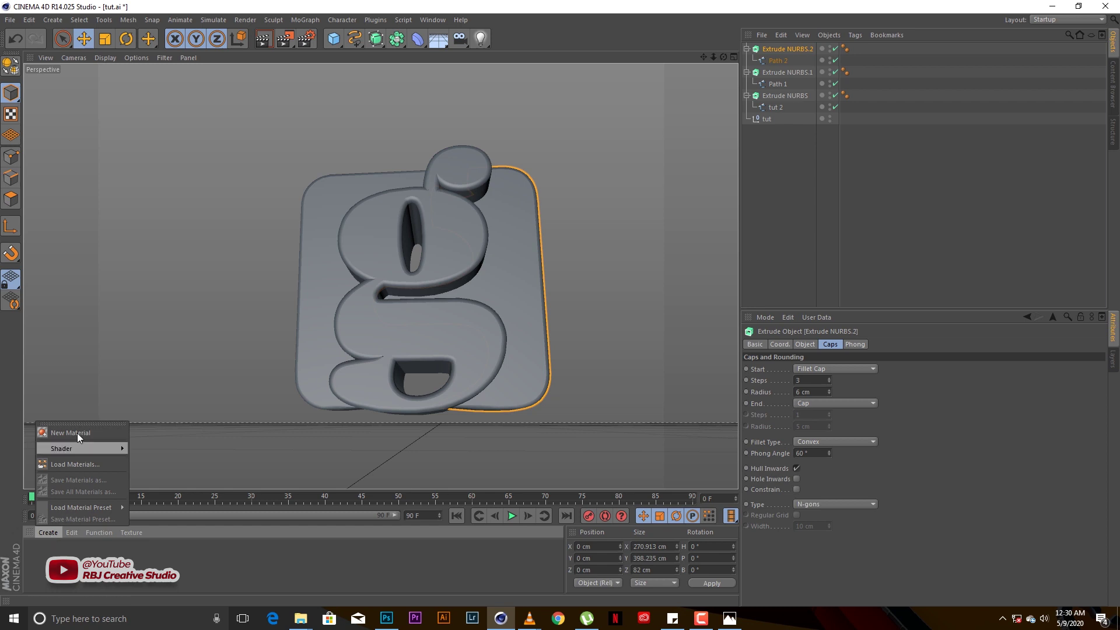
click(75, 463)
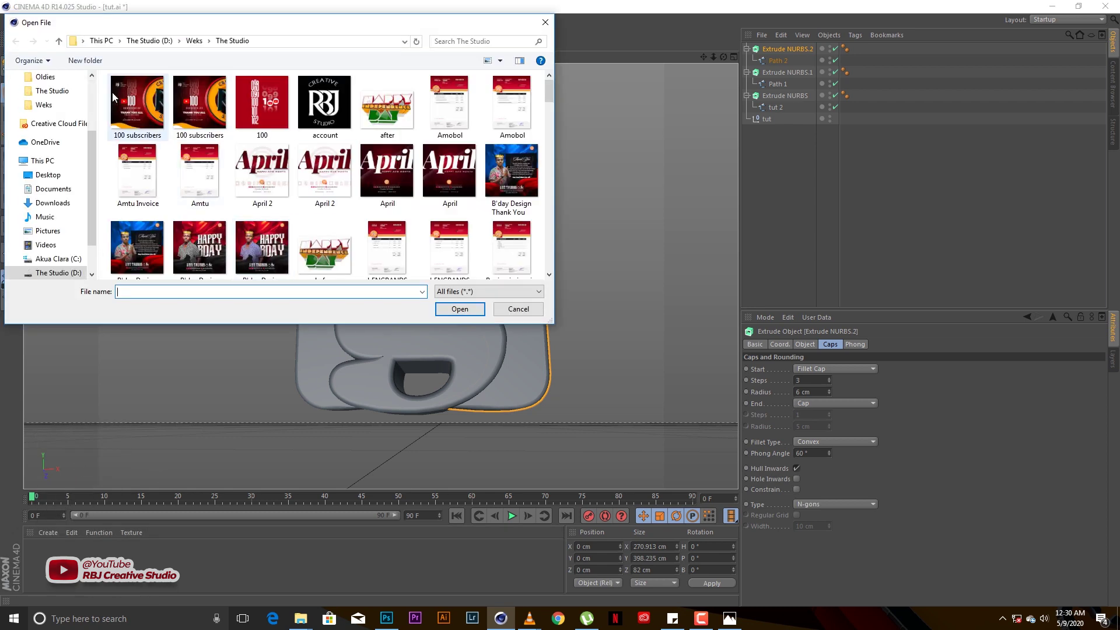
scroll(93, 192, down, 1)
click(59, 231)
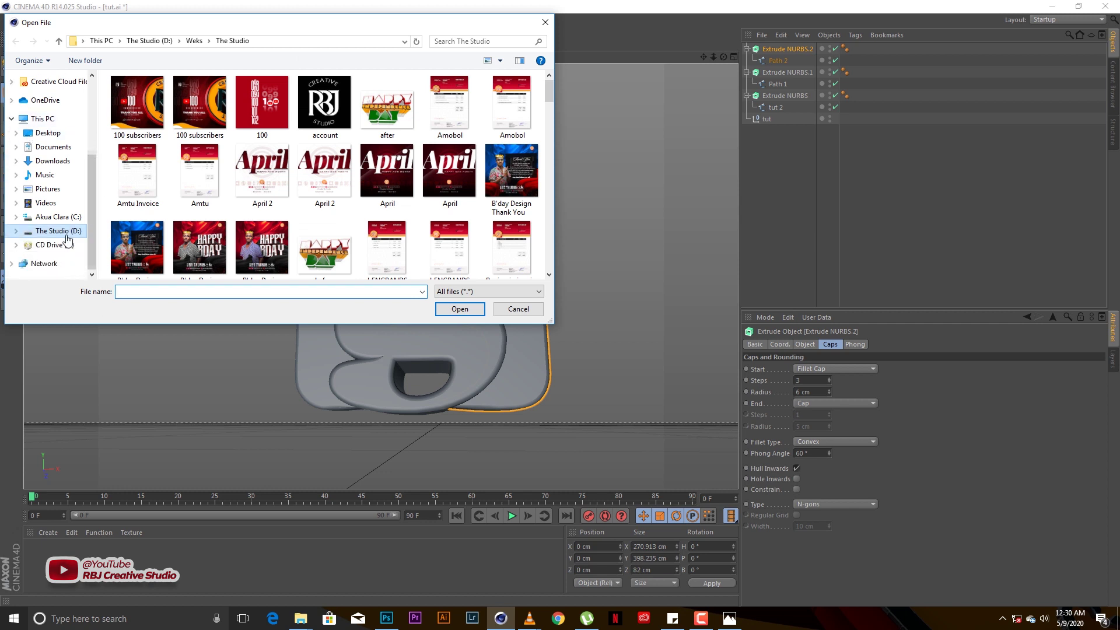
double_click(155, 95)
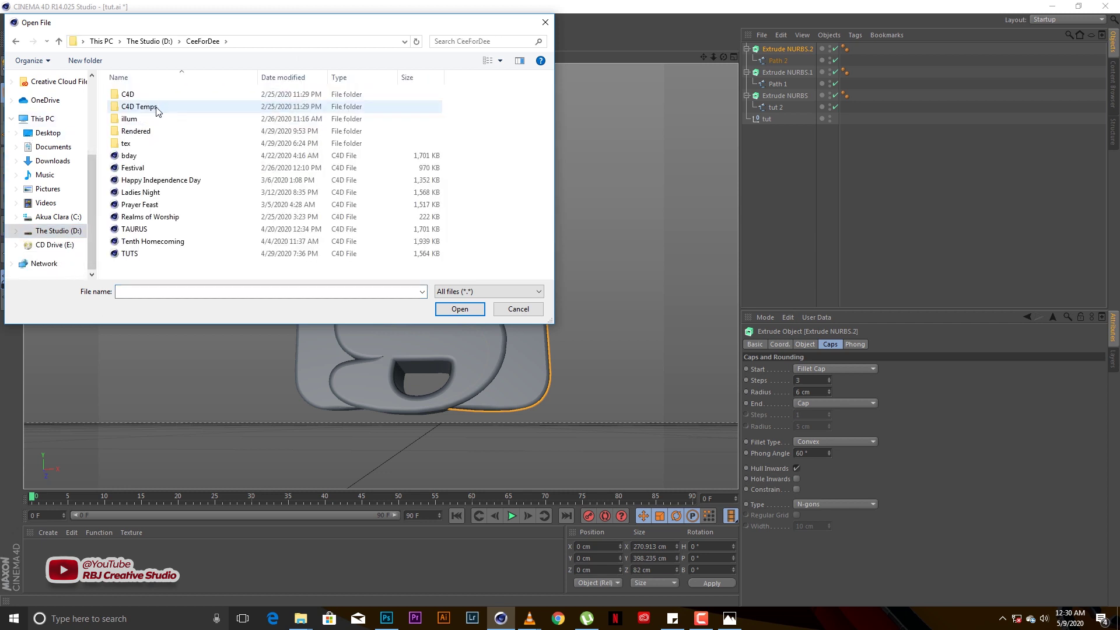
double_click(157, 95)
double_click(163, 107)
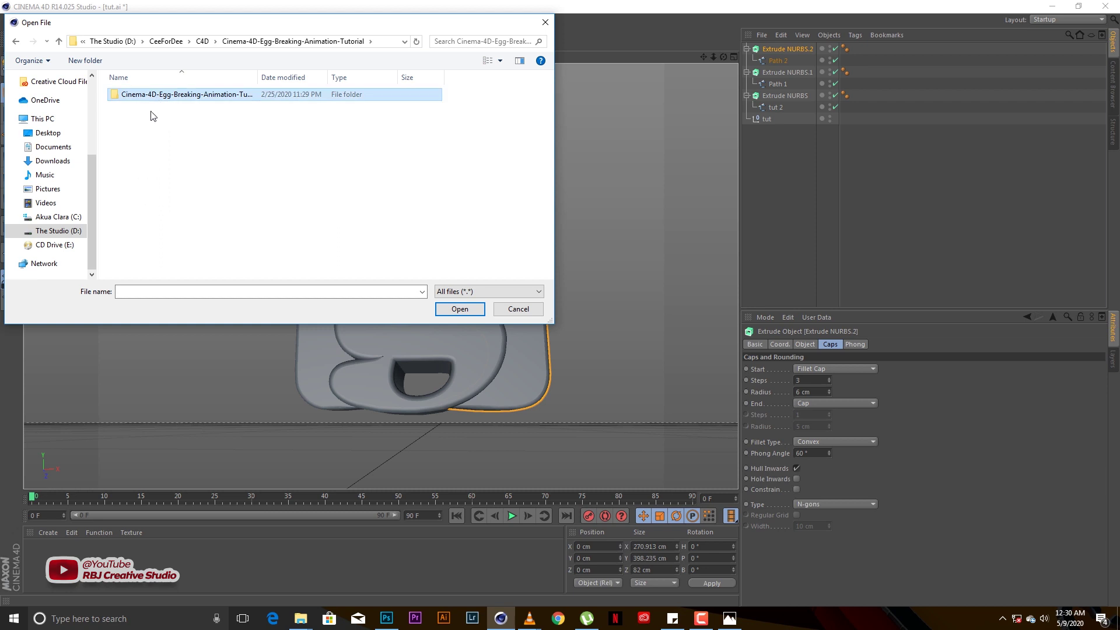
double_click(152, 96)
double_click(151, 116)
double_click(166, 97)
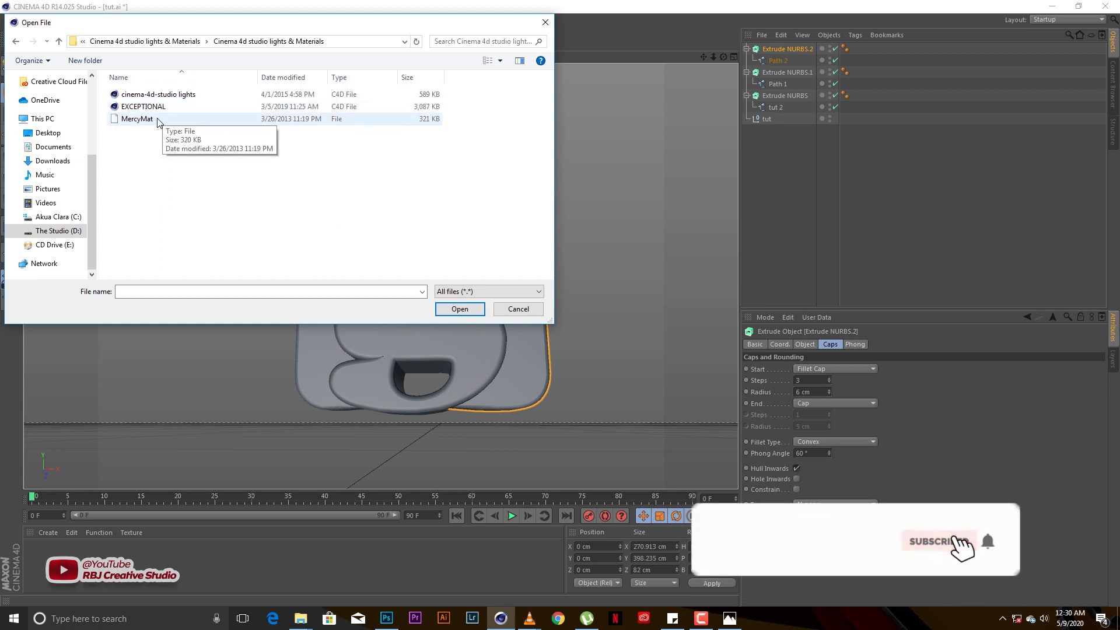
double_click(155, 120)
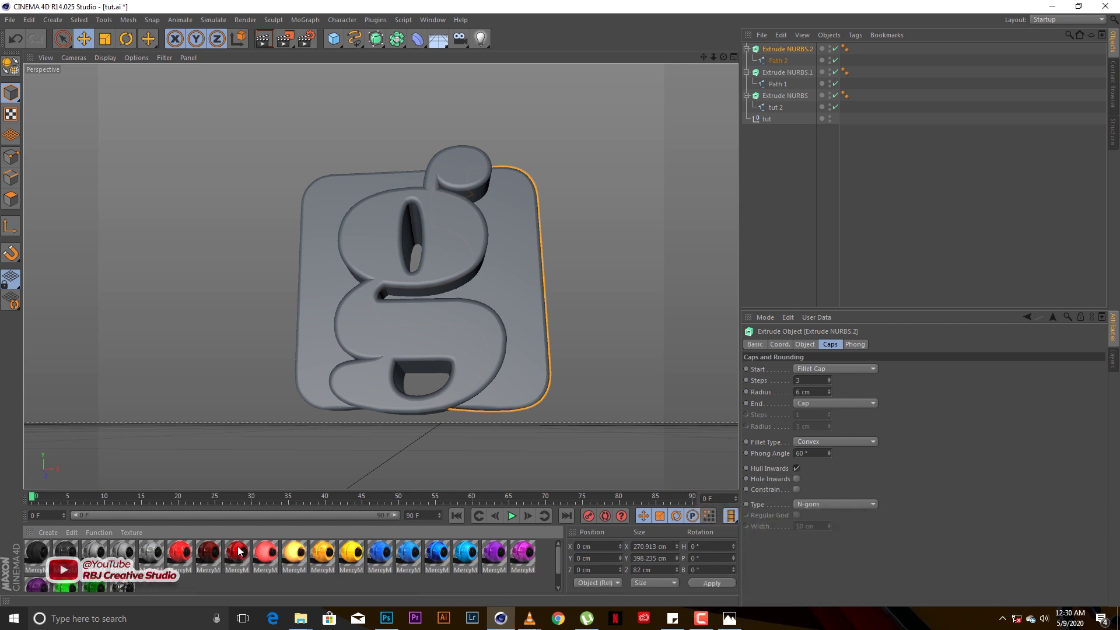
- Try the red MercyMP material on the g's Extrude NURBS and undo it after checking the Photoshop logo
click(238, 557)
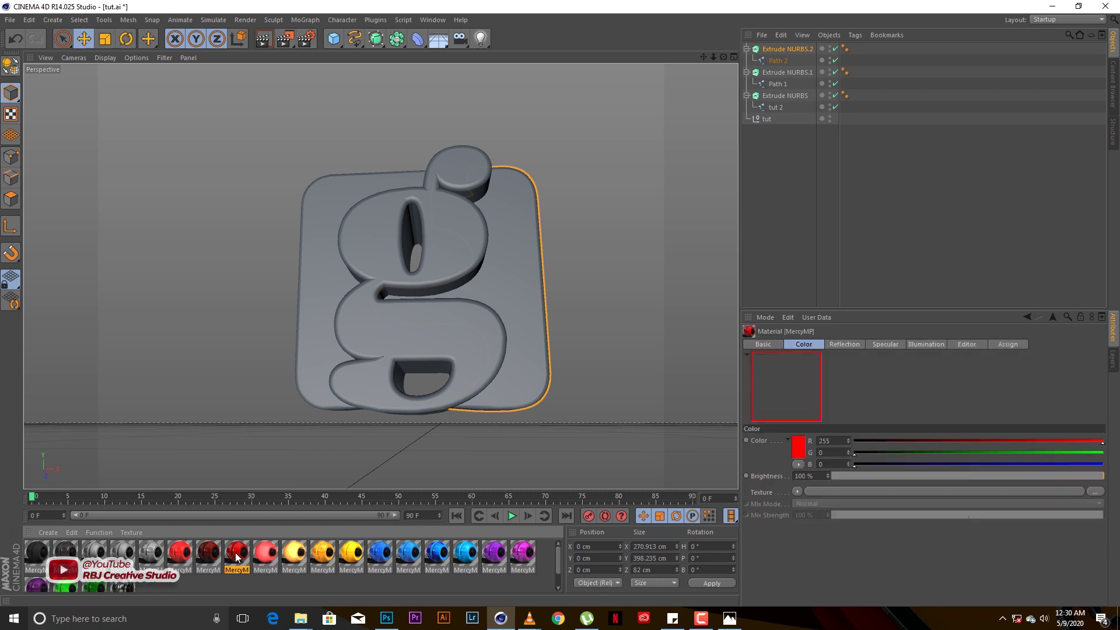
drag(238, 558, 791, 97)
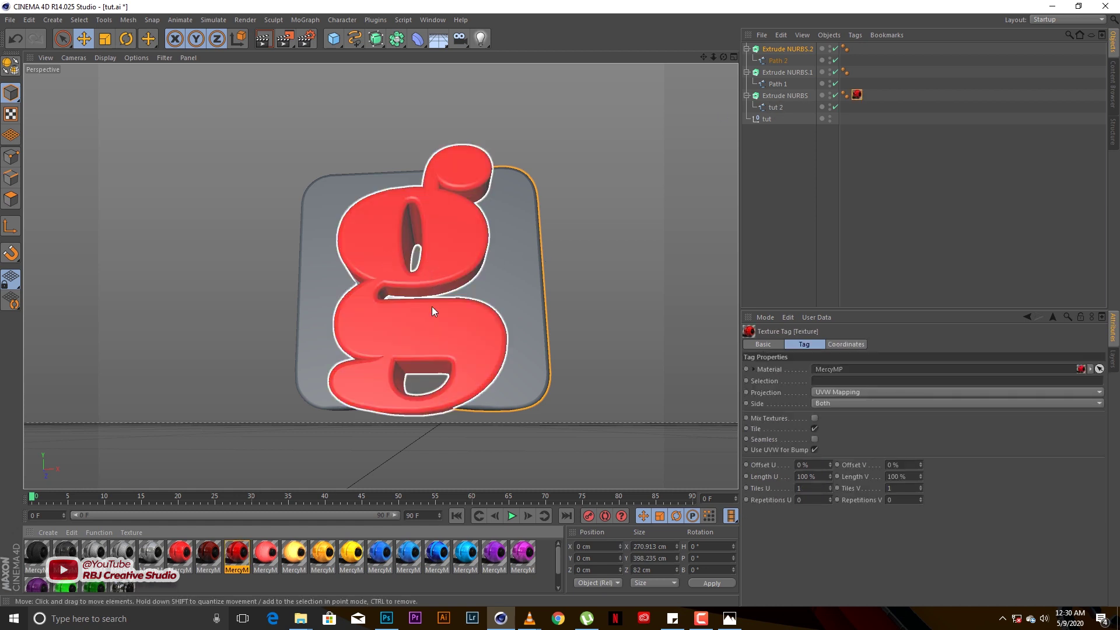
mouse_move(394, 624)
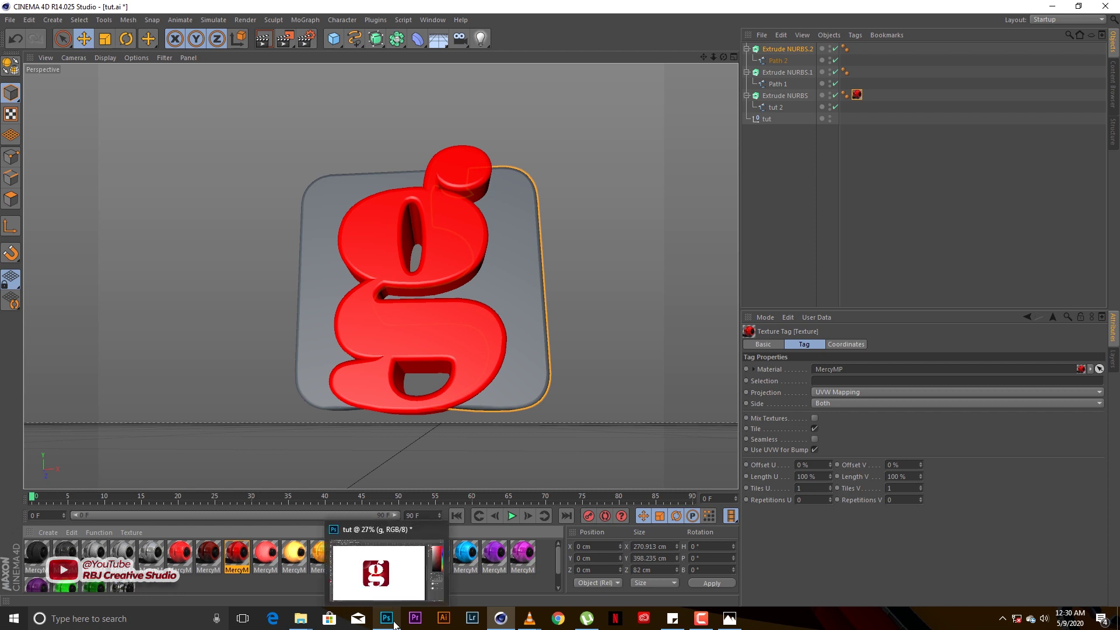
click(394, 624)
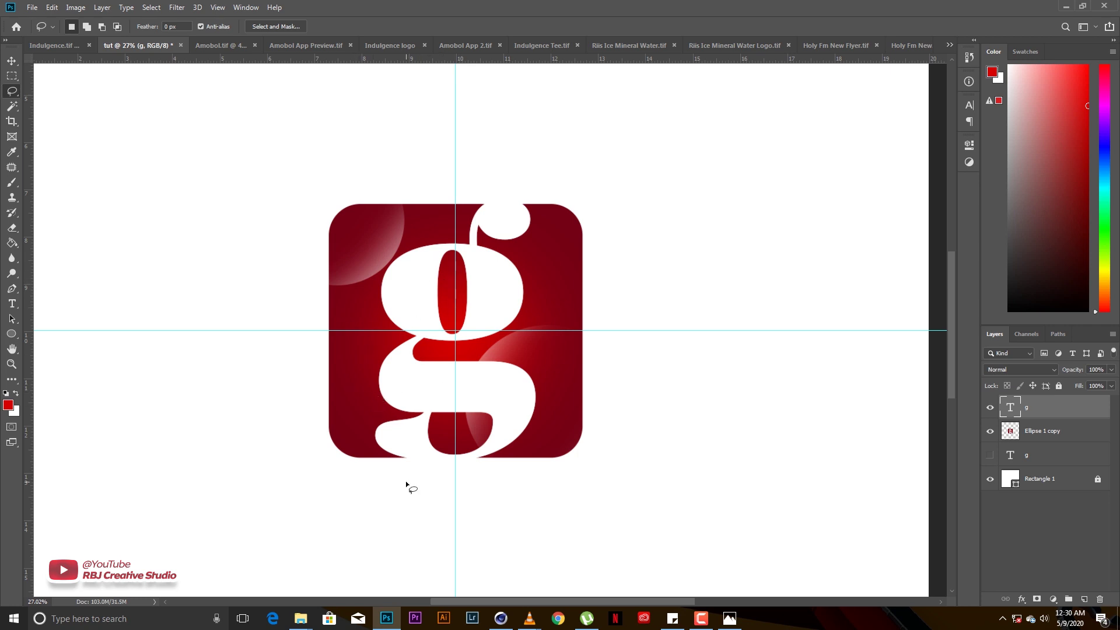
click(500, 618)
key(ctrl+z)
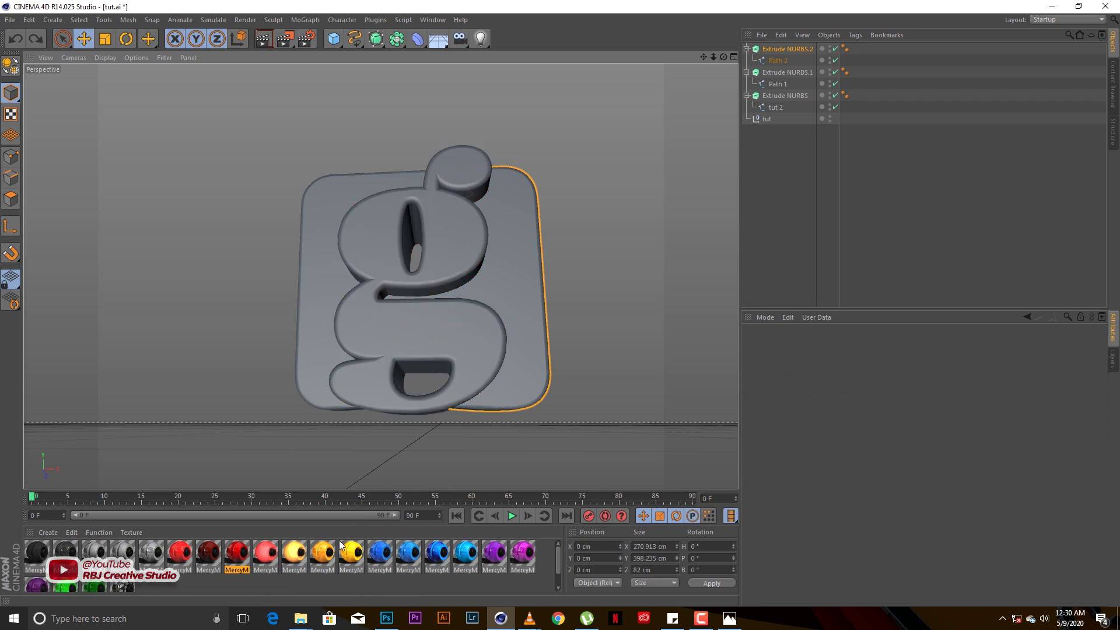
- Apply the red MercyMP material to Extrude NURBS.1, the half of the square holding Path 1
drag(246, 559, 802, 74)
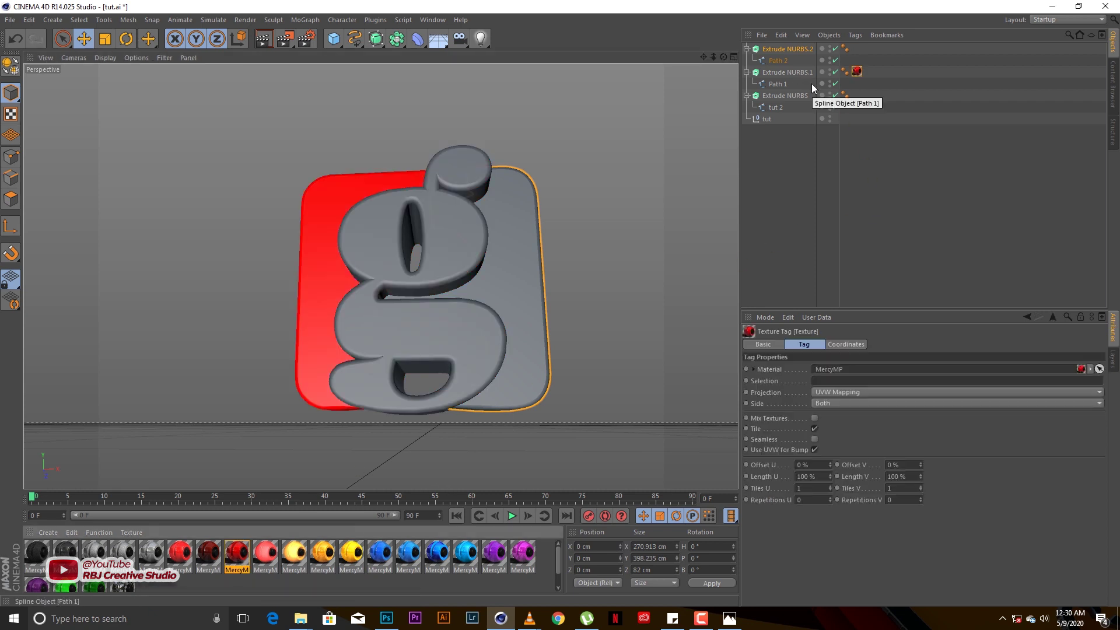
- Apply the red MercyMP material to Extrude NURBS.2, the half of the square holding Path 2
drag(243, 549, 807, 47)
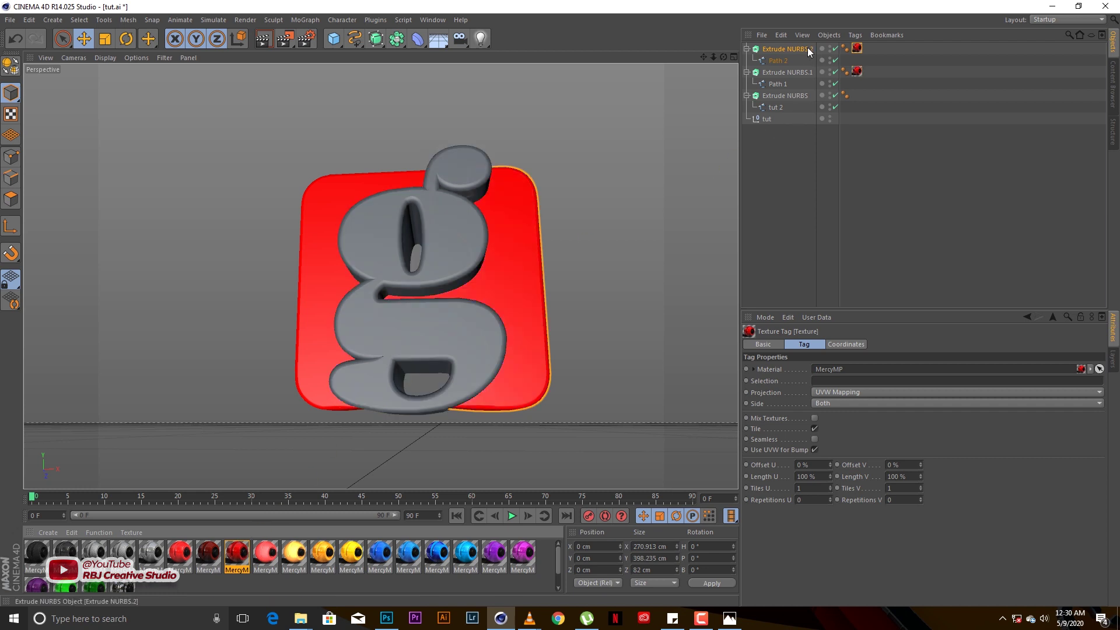
drag(722, 58, 508, 329)
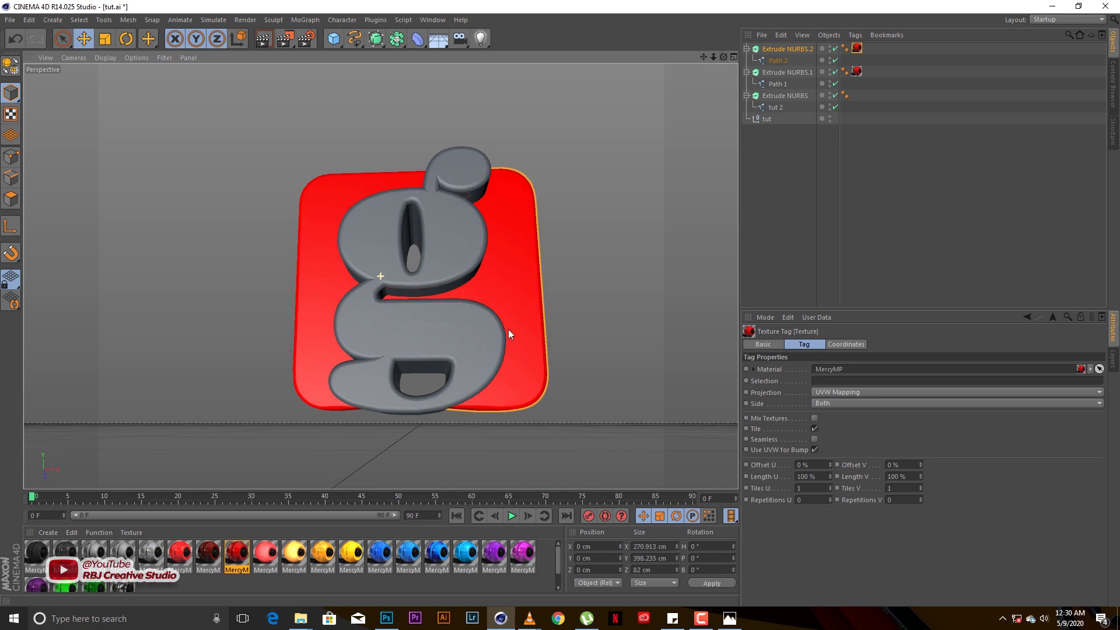
- Open the light grey MercyMP material for editing and set its colour to white, RGB 255, 255, 255
click(148, 557)
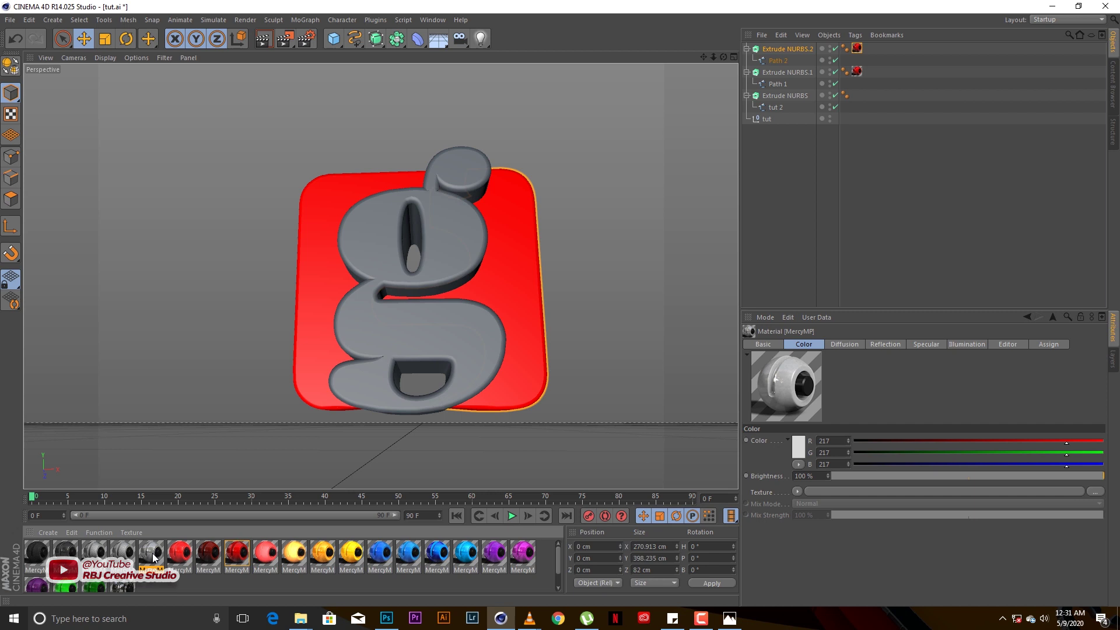
double_click(151, 554)
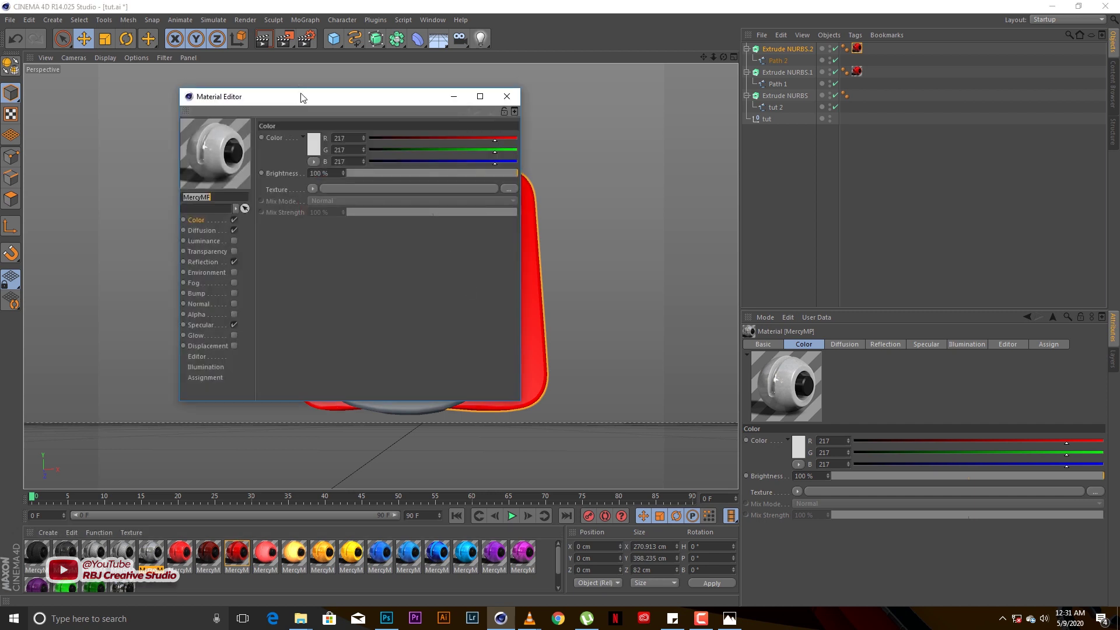
drag(301, 96, 580, 143)
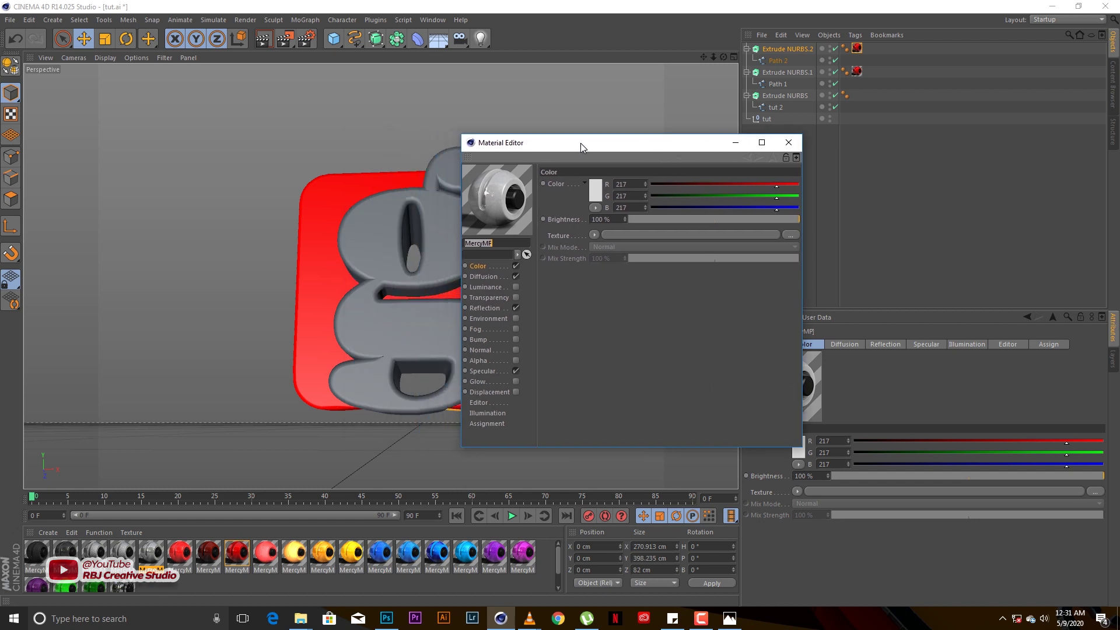
click(593, 187)
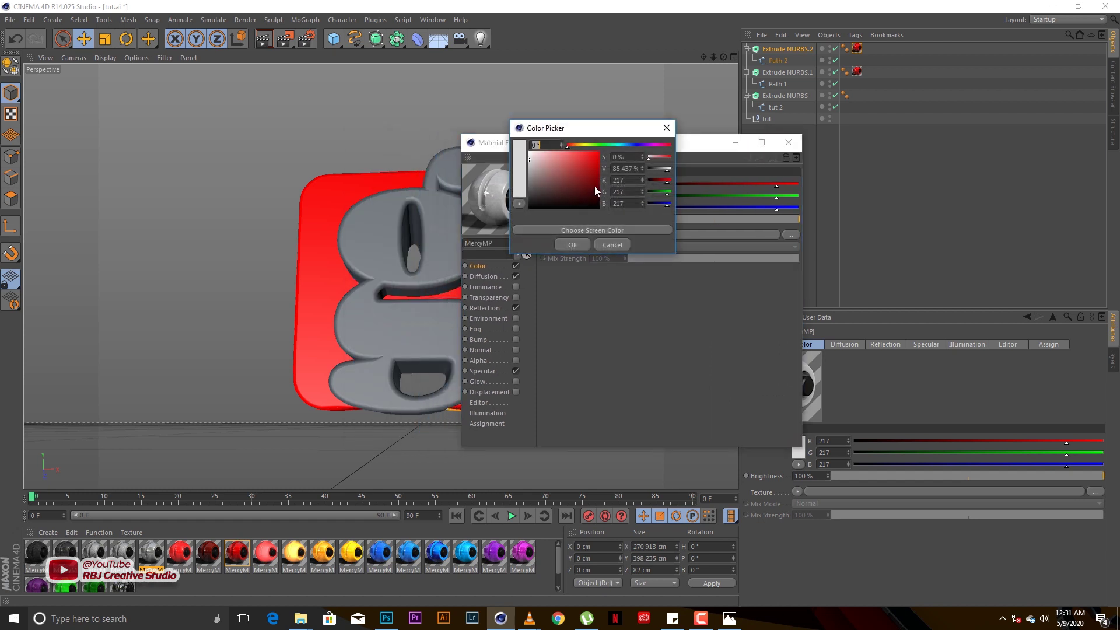
click(585, 244)
- Clear the Noise texture from the white MercyMP material's Diffusion channel
click(481, 276)
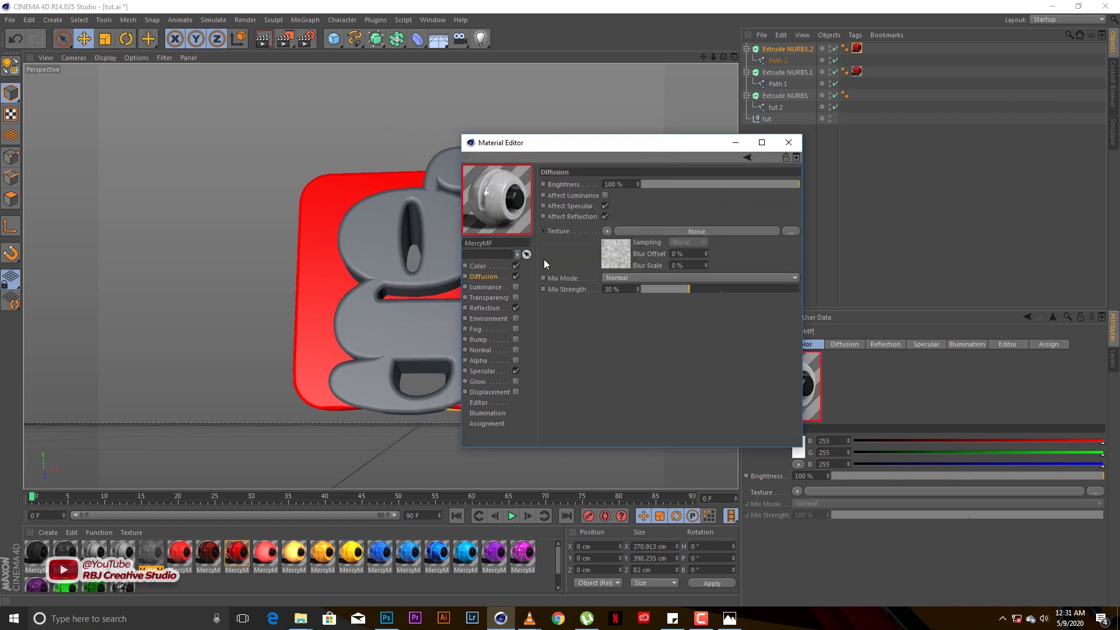
click(605, 232)
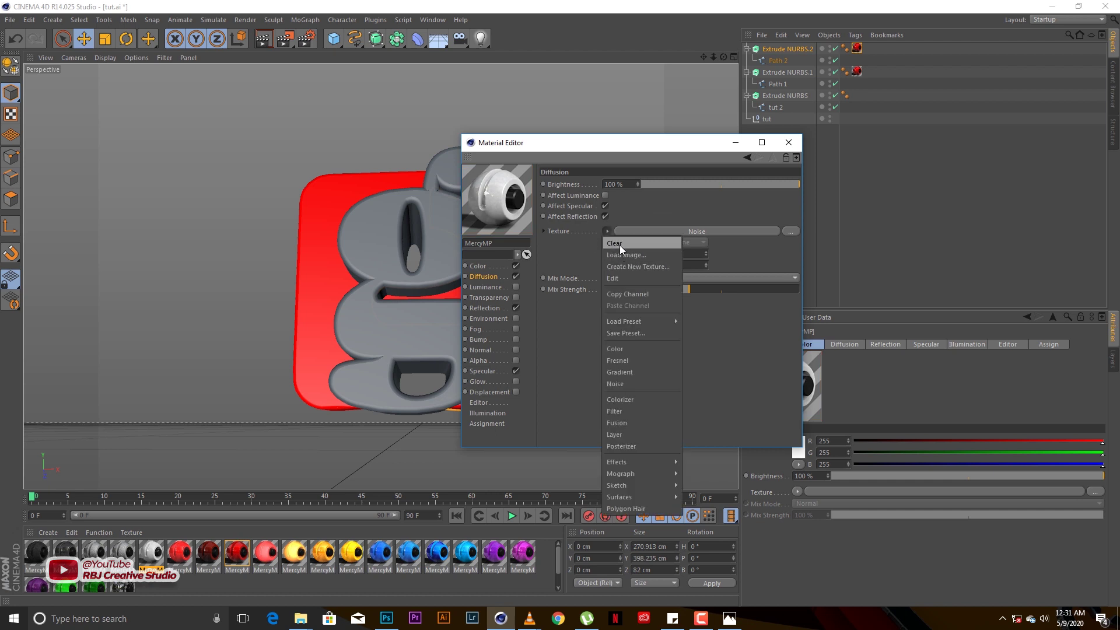
click(620, 245)
- Set the white material's specular width to 26%, height to 25%, falloff to 22% and inner width to 42%
click(482, 308)
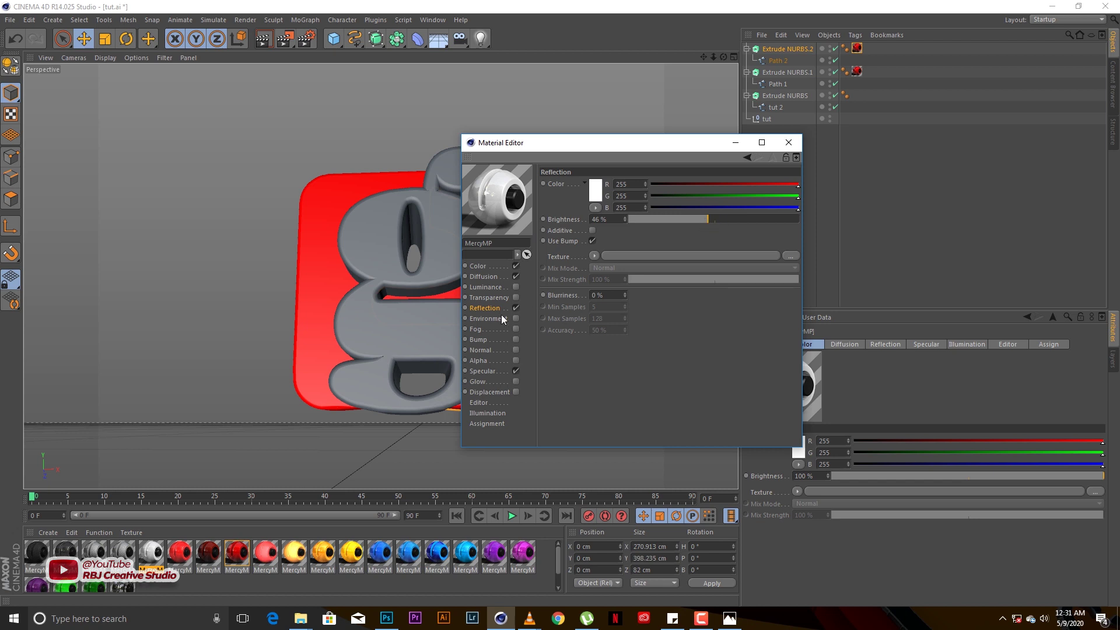
click(483, 371)
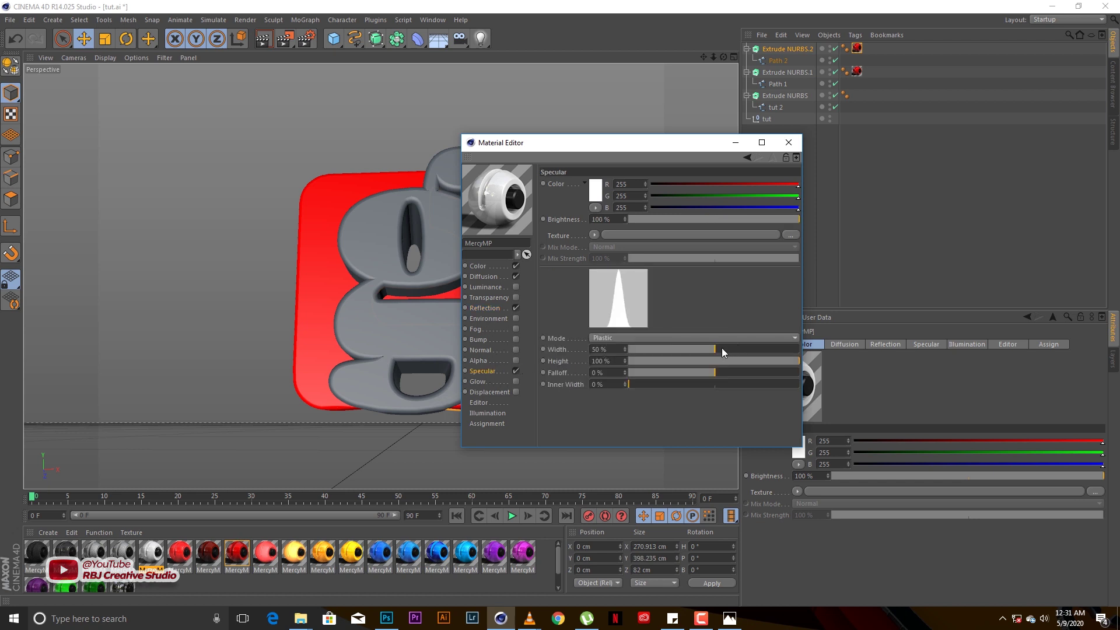
drag(709, 348, 674, 349)
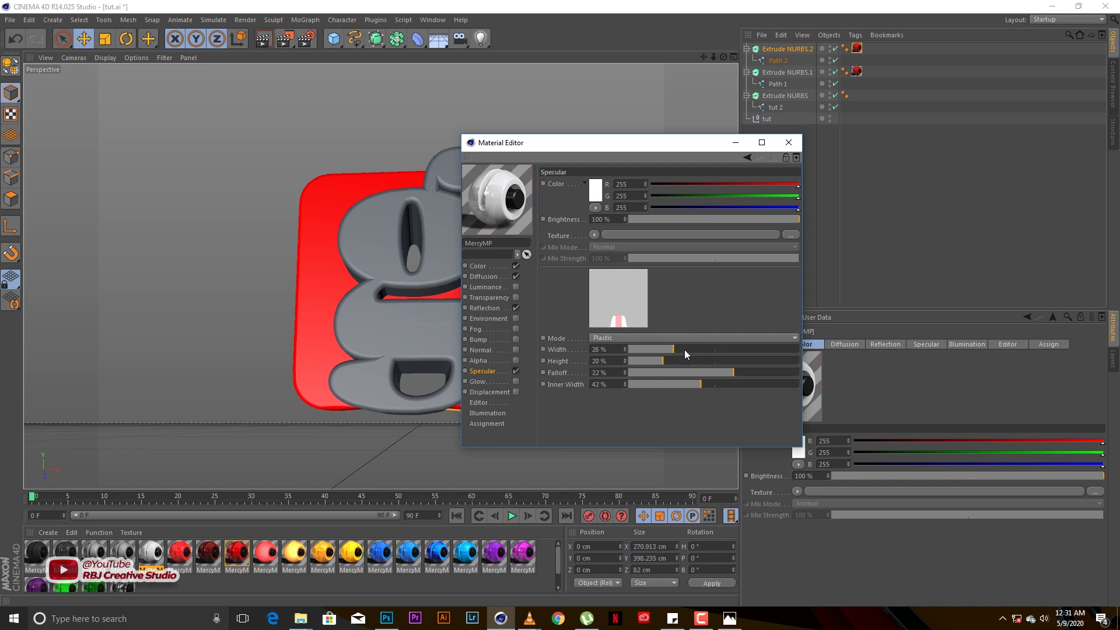
click(671, 360)
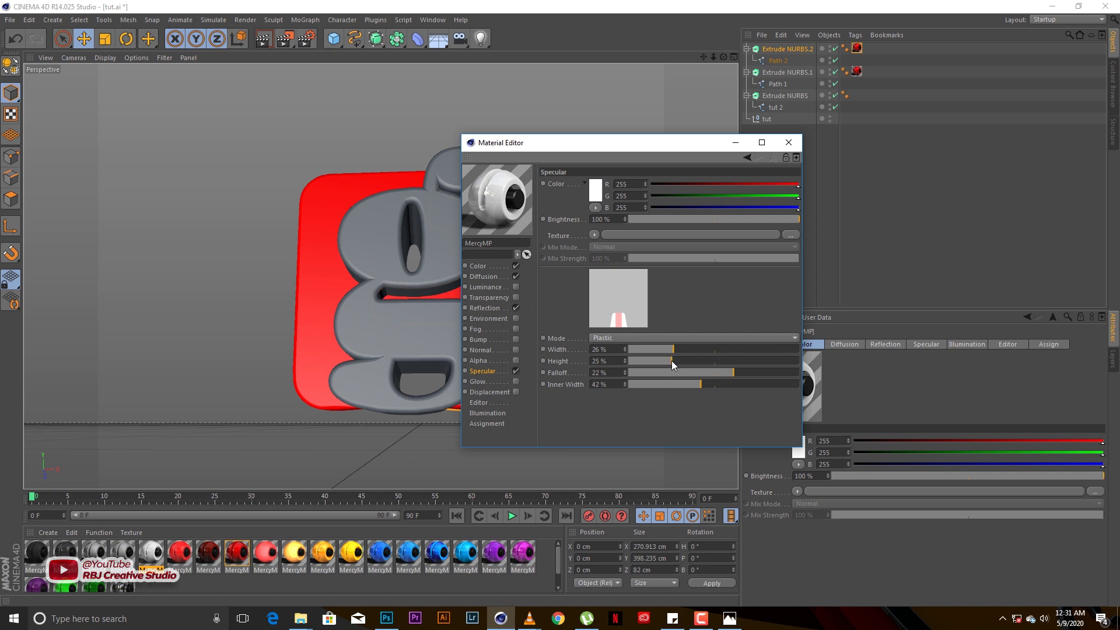
- Enable the white material's Luminance channel at about 59% brightness and close the Material Editor
click(483, 287)
click(515, 288)
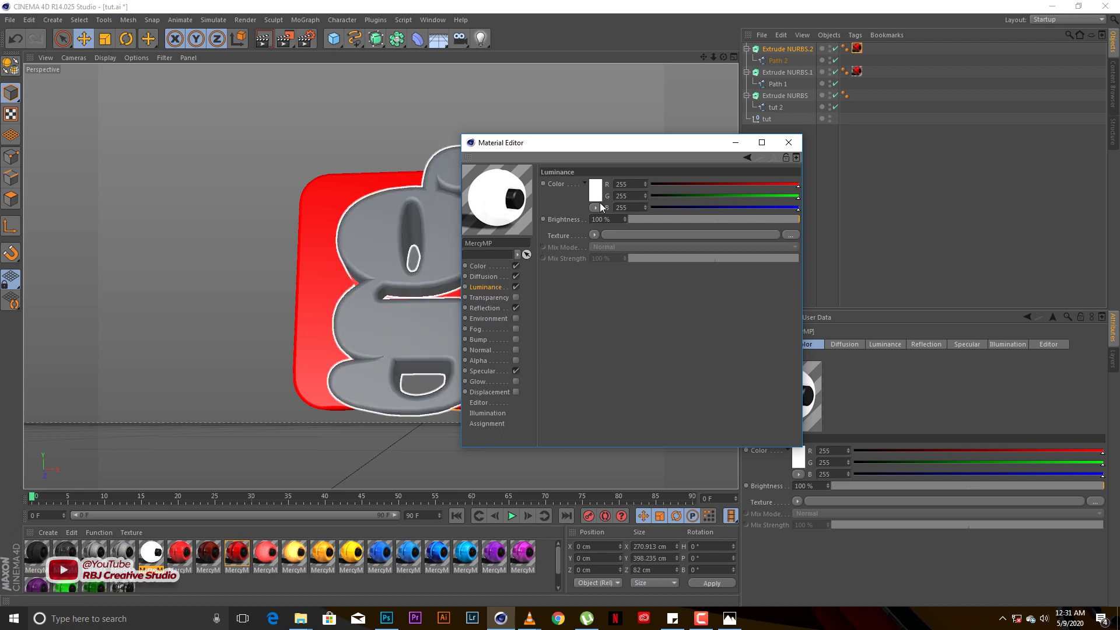
click(705, 222)
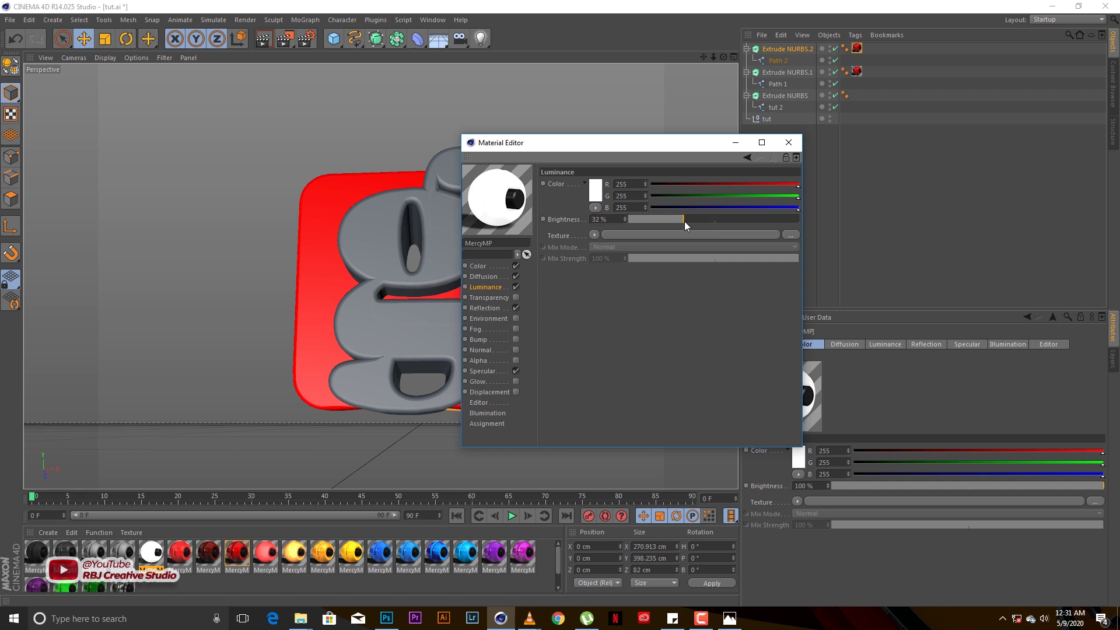
drag(681, 221, 678, 221)
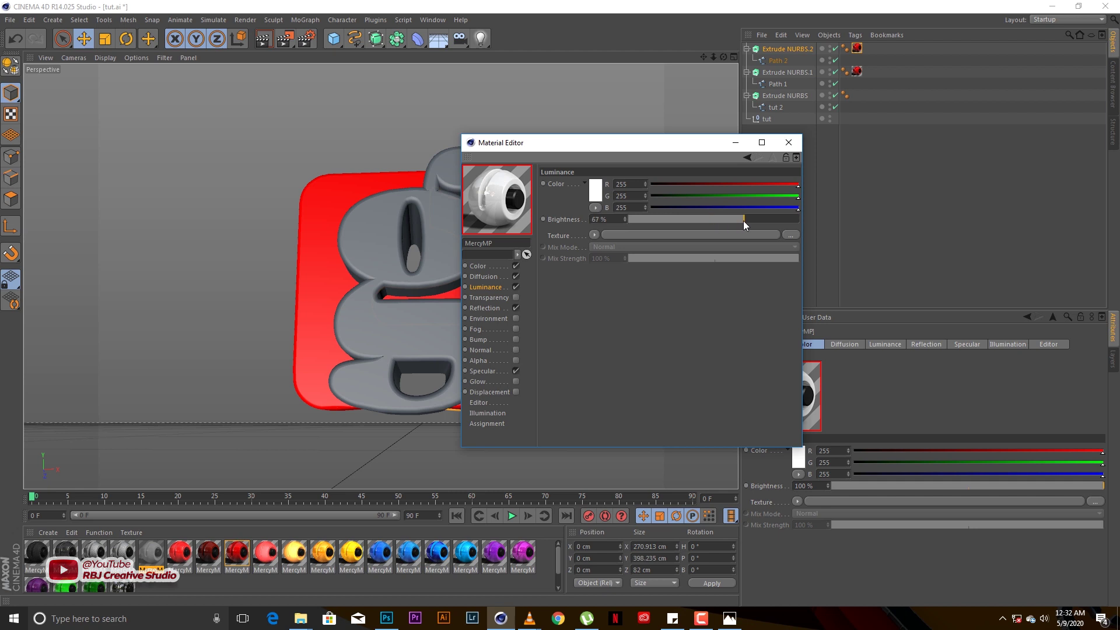
drag(743, 221, 729, 223)
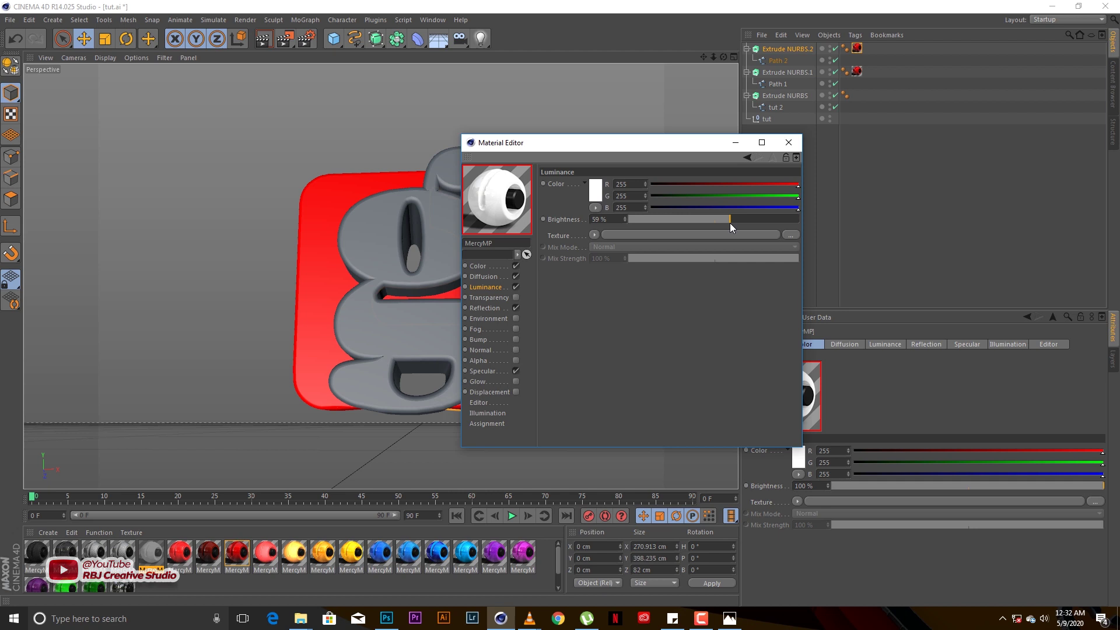
click(788, 142)
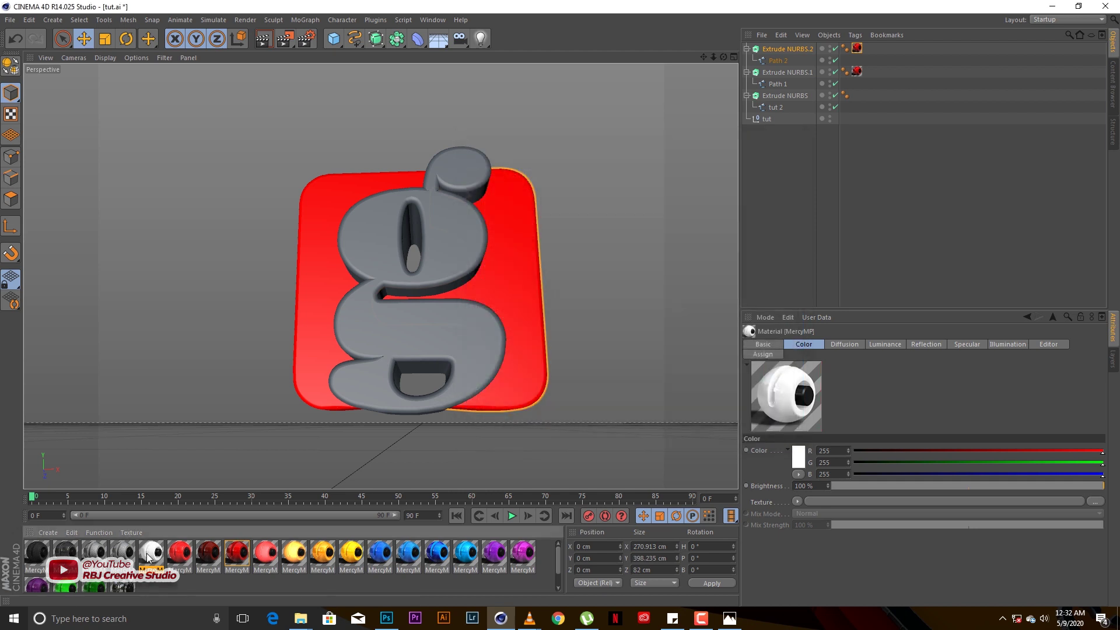
- Apply the white MercyMP material to the g's Extrude NURBS and test-render the view
drag(147, 559, 801, 98)
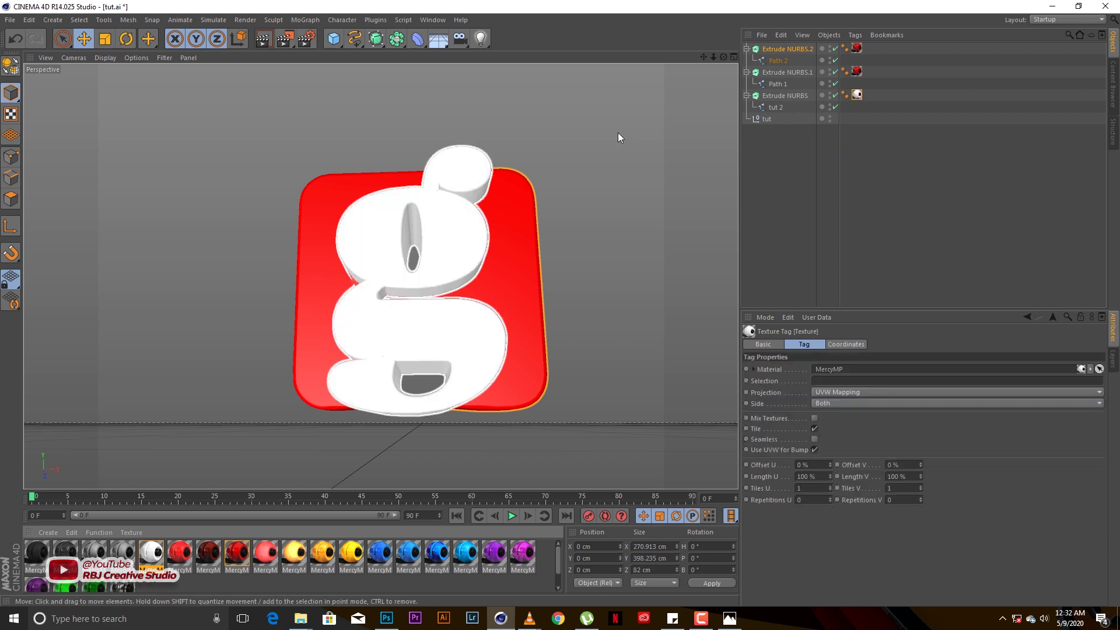
click(266, 45)
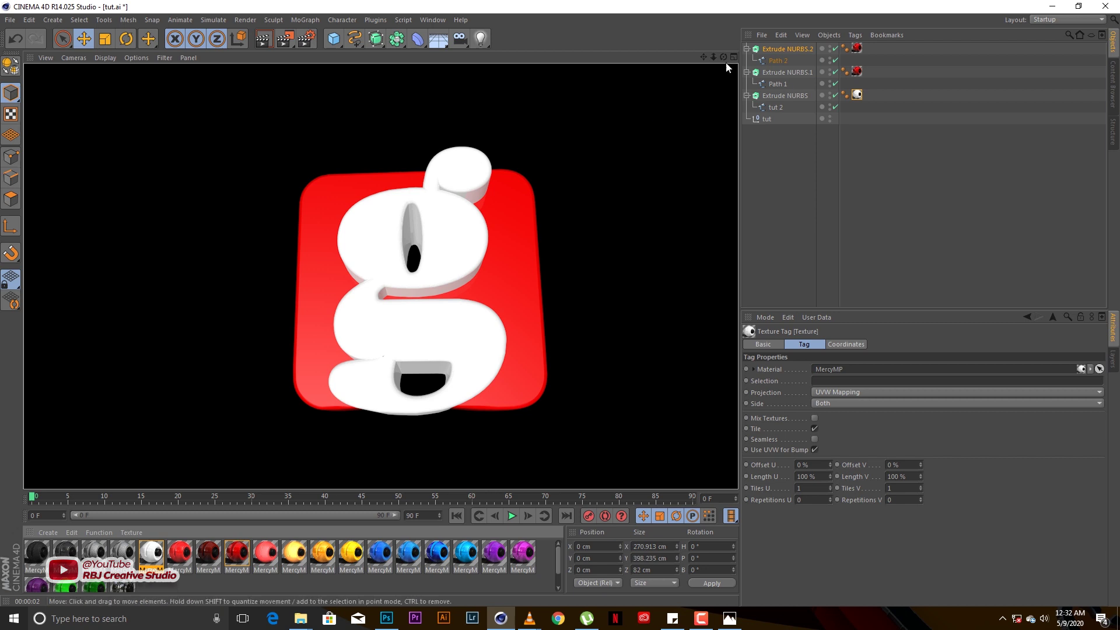
mouse_move(724, 57)
mouse_down()
mouse_move(680, 72)
mouse_move(517, 54)
mouse_move(636, 78)
mouse_move(695, 67)
mouse_move(746, 28)
mouse_move(733, 59)
mouse_up()
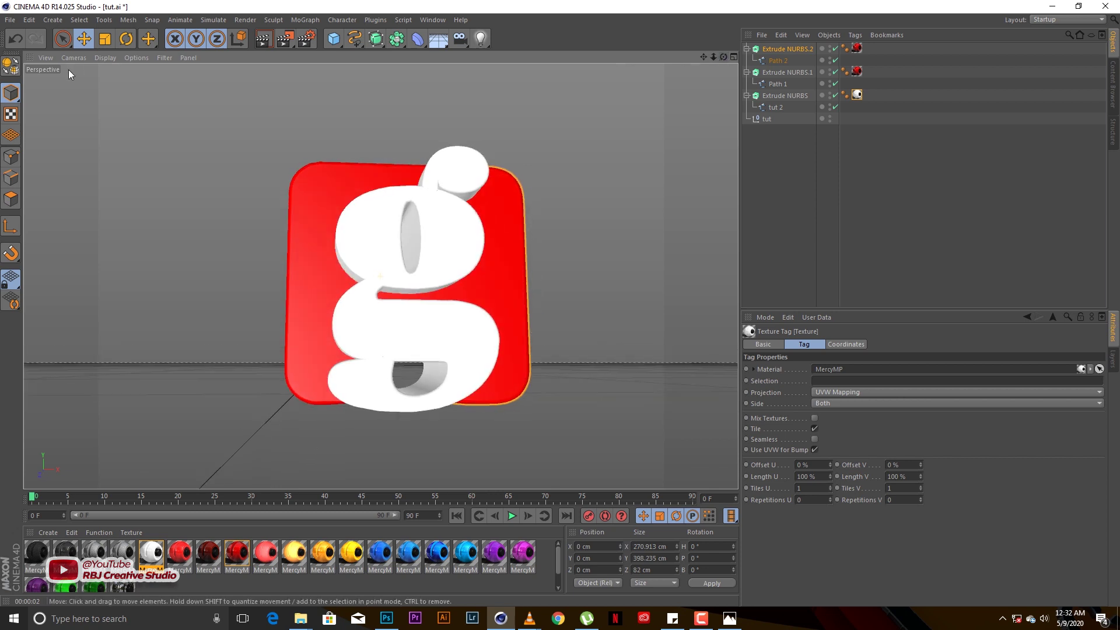
- Merge the cinema4d-studio lights project file into the logo scene
click(10, 20)
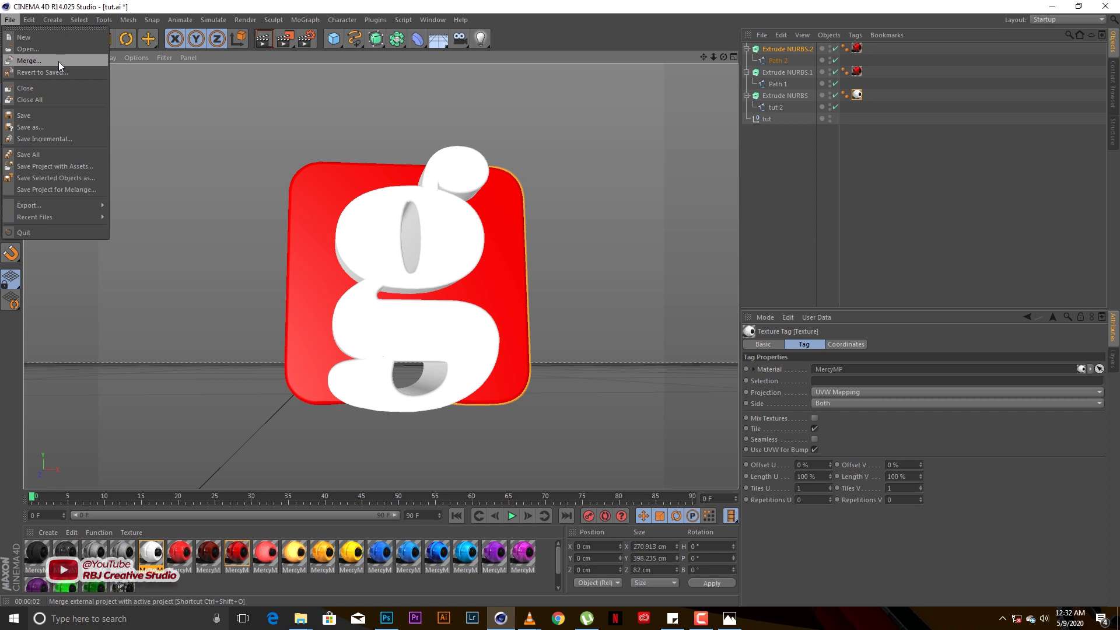
click(58, 61)
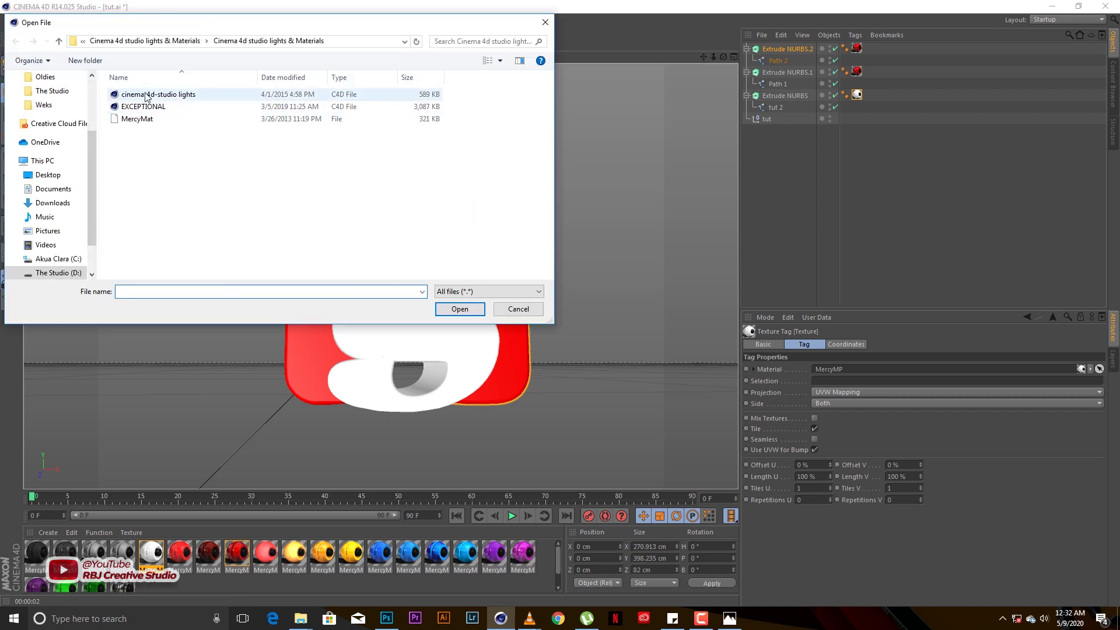
double_click(146, 97)
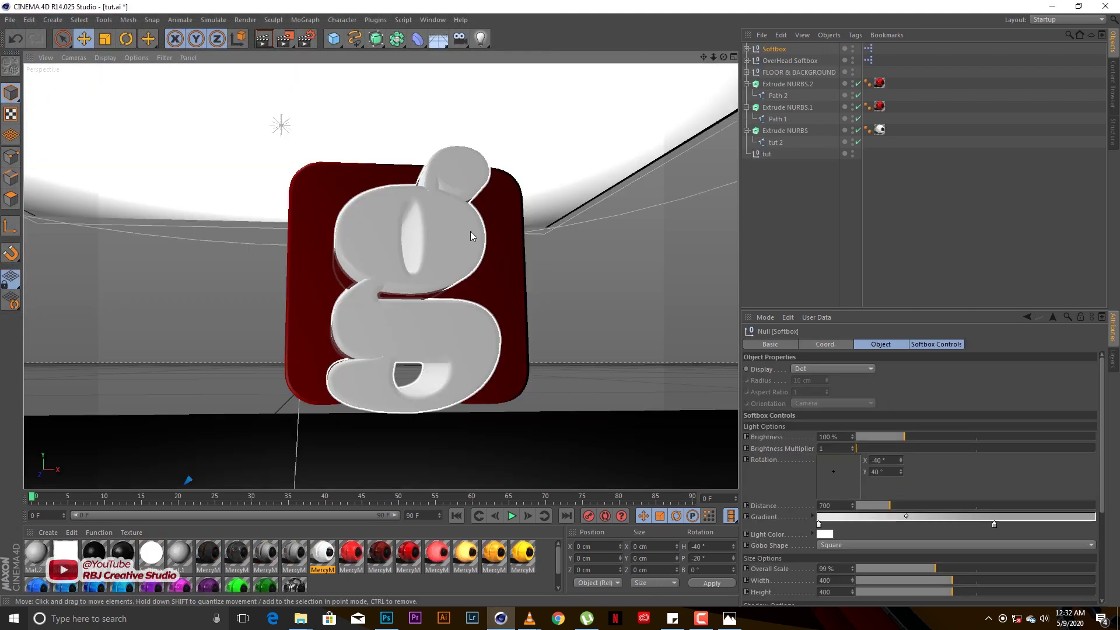
- Move the OverHead Softbox sideways and up above the logo, to about X 814 cm and Y 1234 cm
drag(714, 57, 470, 174)
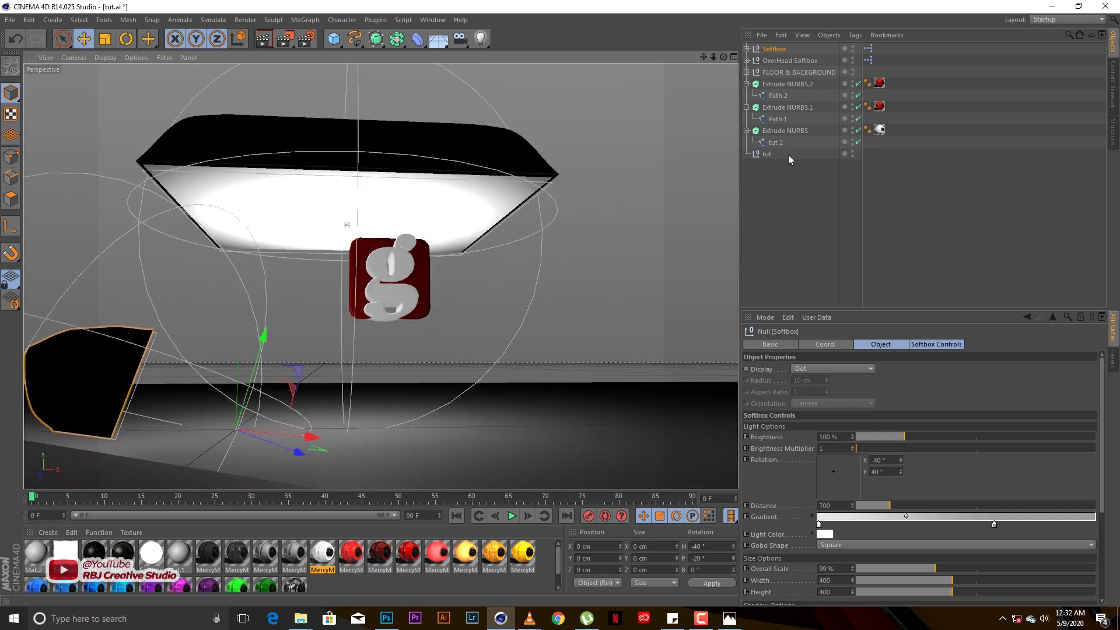
click(793, 72)
click(790, 61)
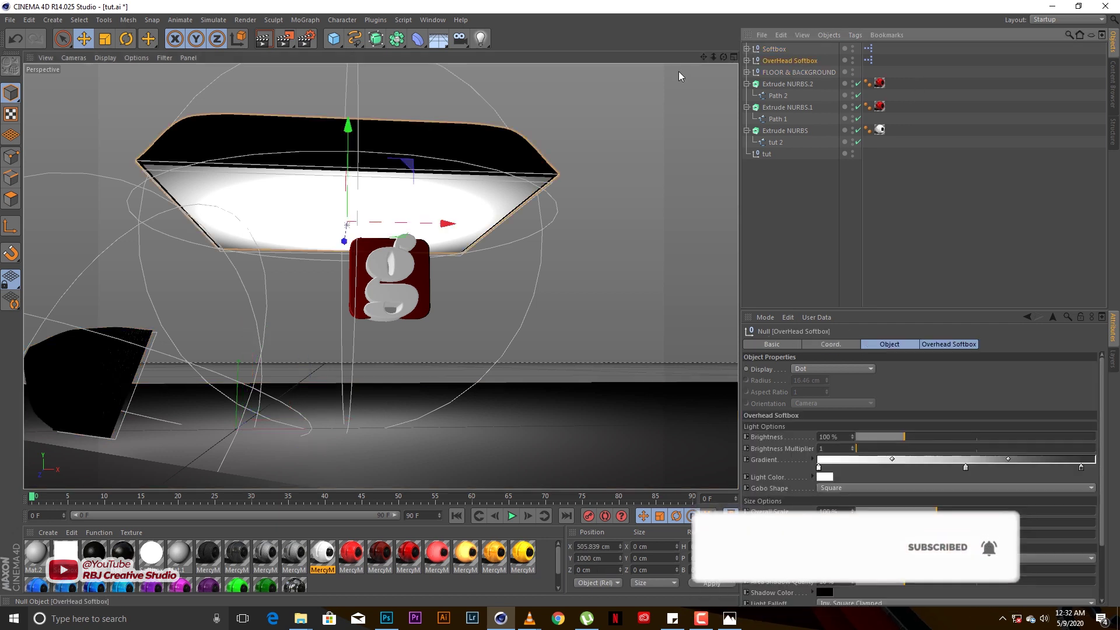
drag(447, 227, 500, 218)
drag(418, 101, 418, 57)
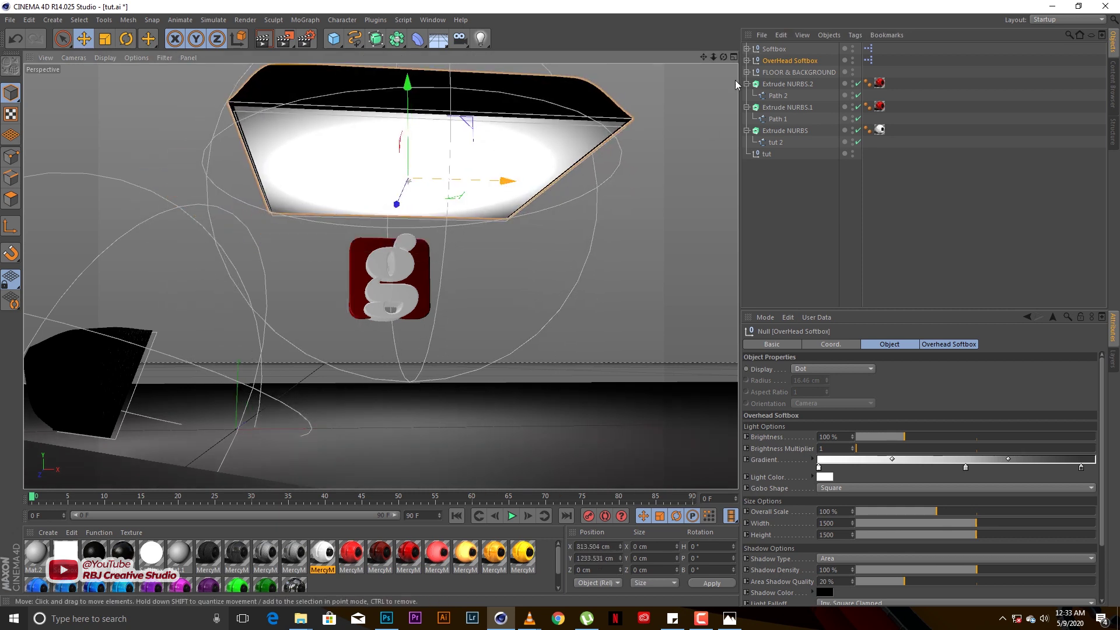
- Raise the Softbox and shift it towards the logo, to about X 365, Y 659 and Z 7 cm
click(770, 49)
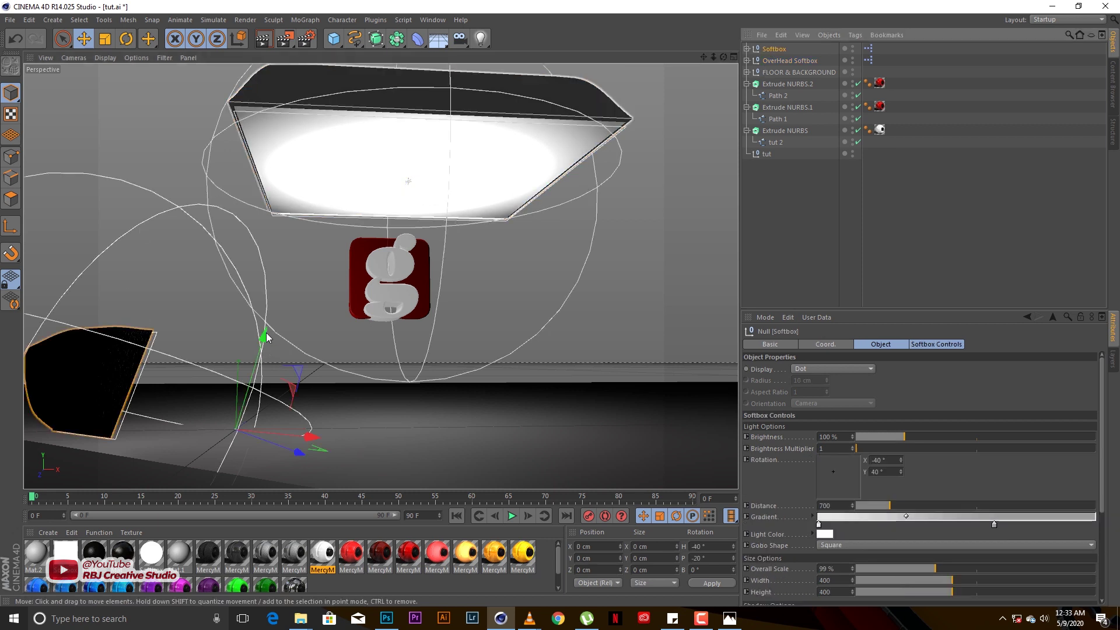
drag(267, 344, 303, 191)
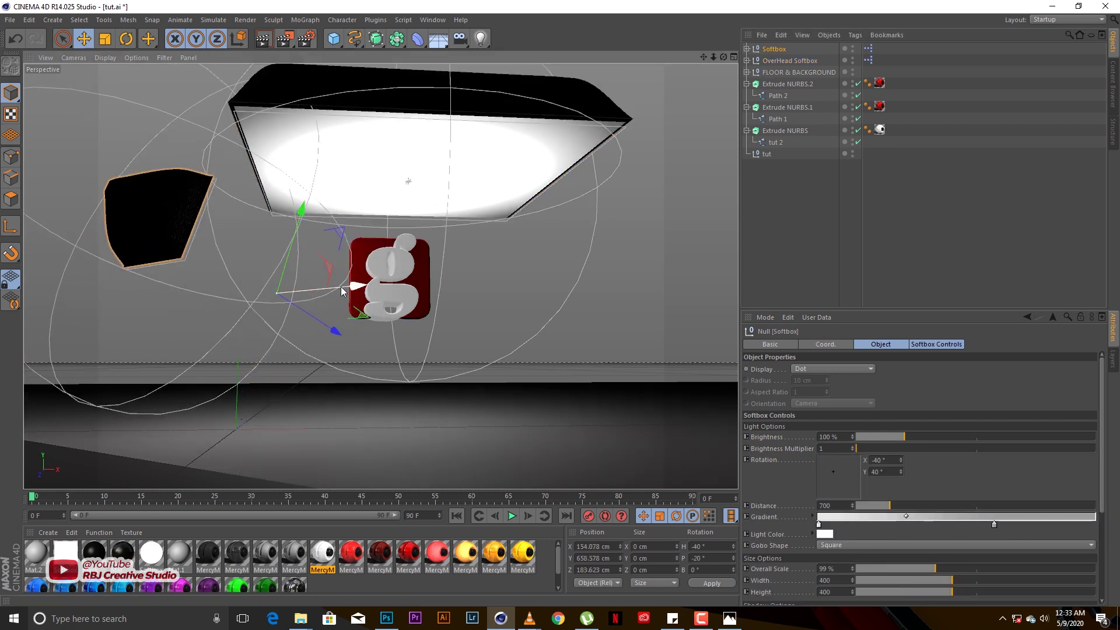
drag(360, 290, 403, 283)
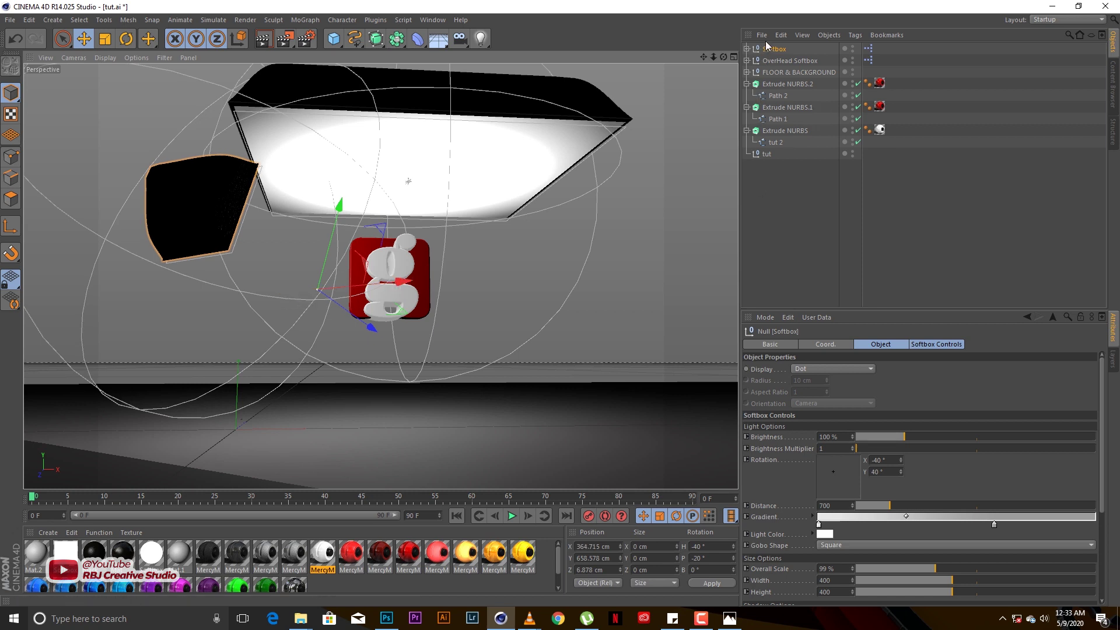
- Duplicate the Softbox and set the copy's rotation control to about X 45.6° and Y 79.2°
ctrl+drag(776, 51, 778, 64)
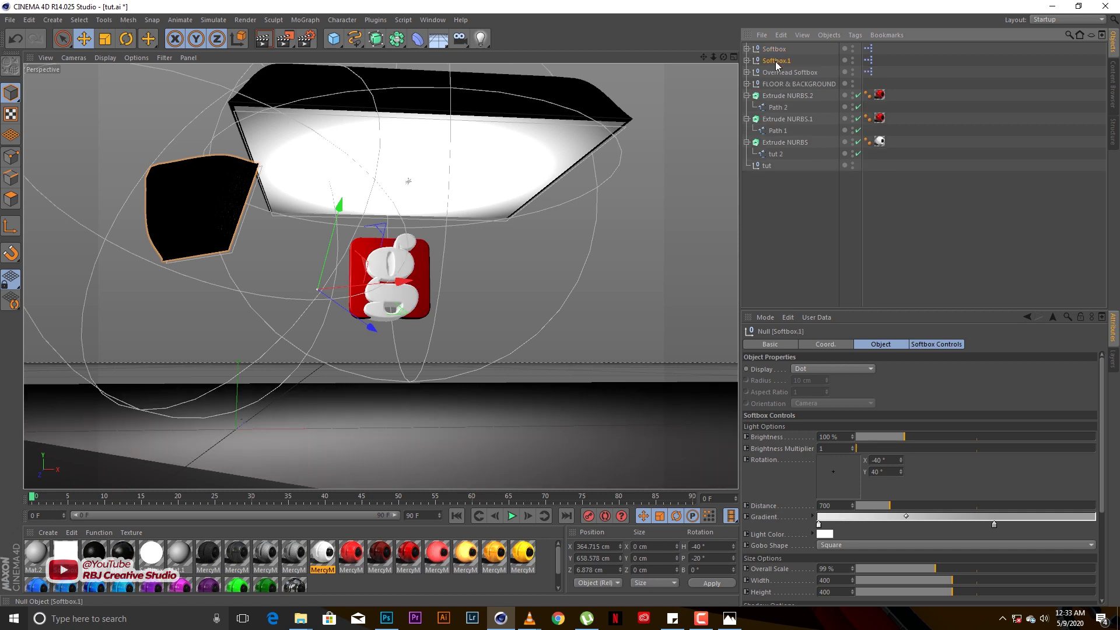
click(850, 465)
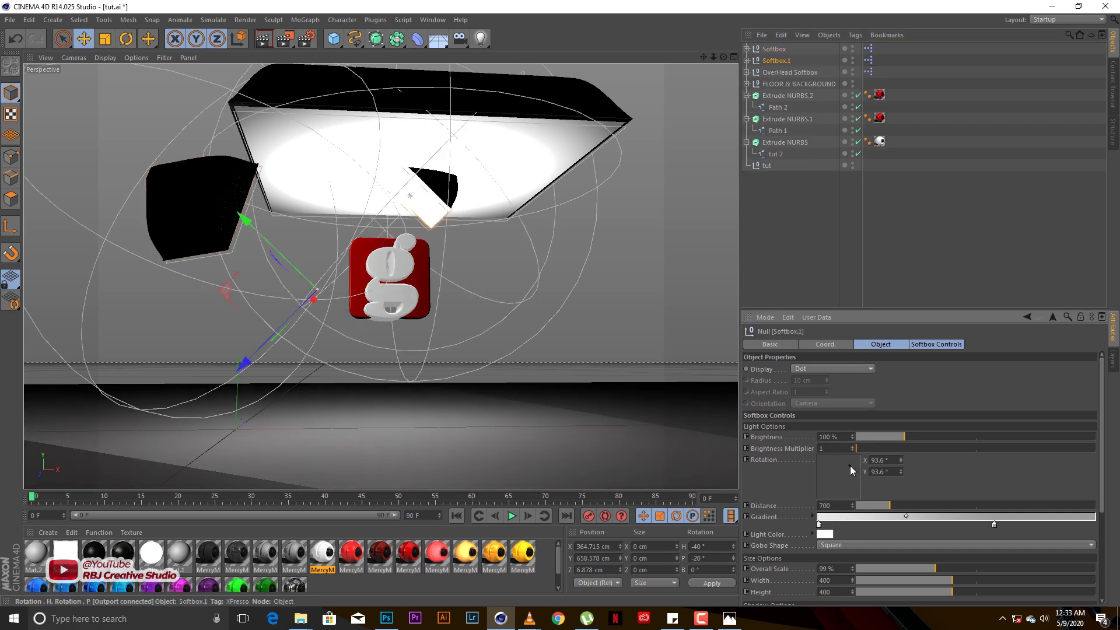
drag(850, 466, 845, 467)
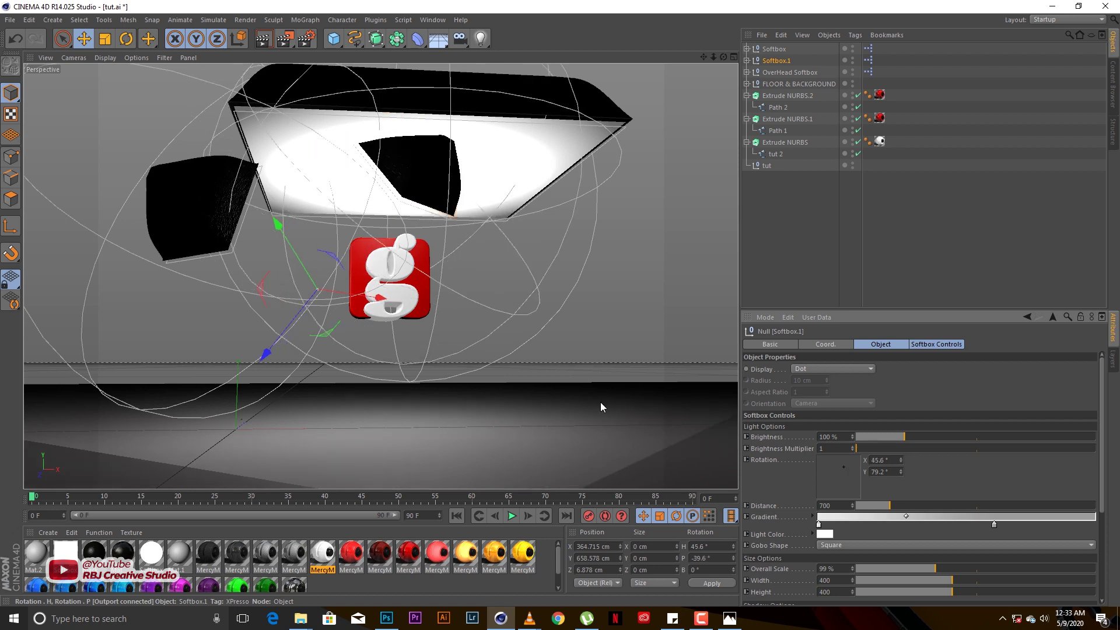
- Move the duplicated softbox to the logo's other side, at about X 623, Y 457 and Z 32 cm
mouse_move(379, 297)
mouse_down()
mouse_move(432, 323)
mouse_move(397, 308)
mouse_up()
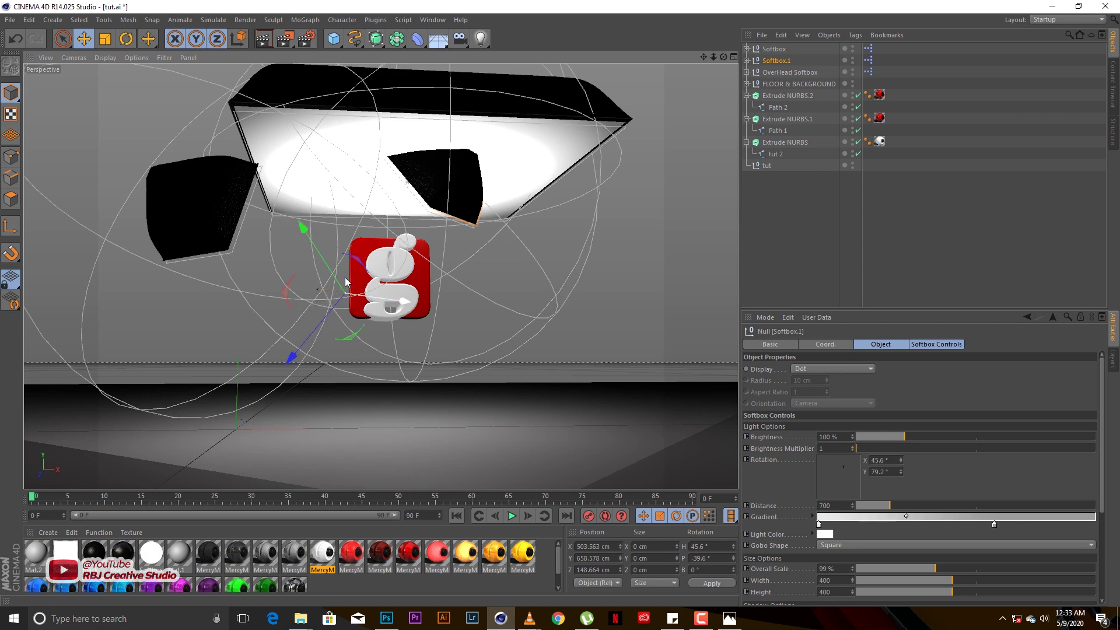
drag(304, 224, 348, 254)
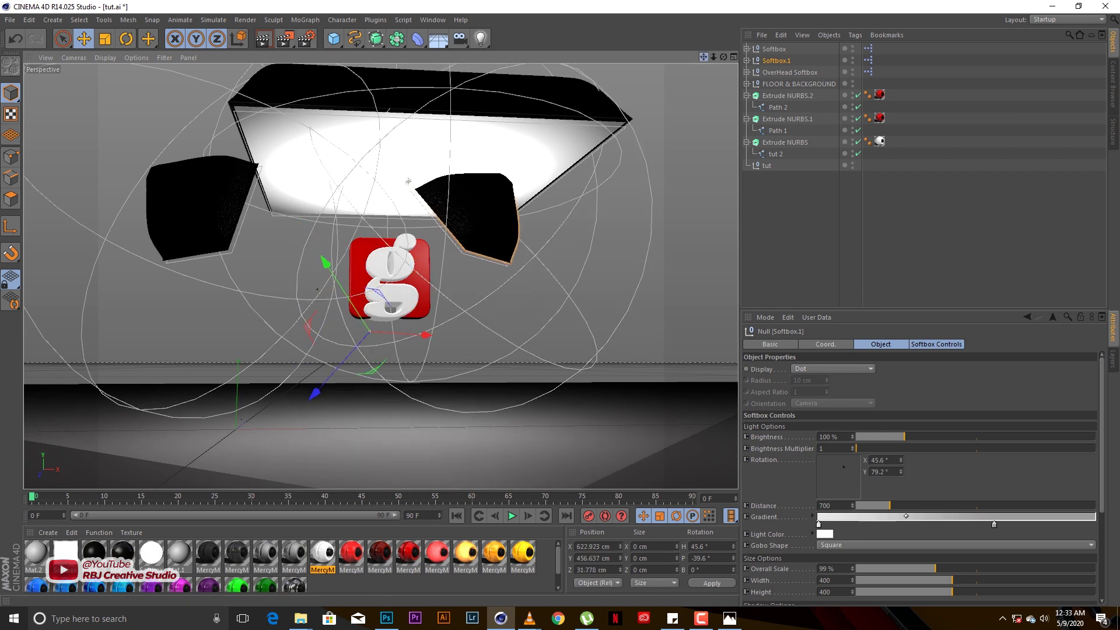
drag(703, 57, 689, 57)
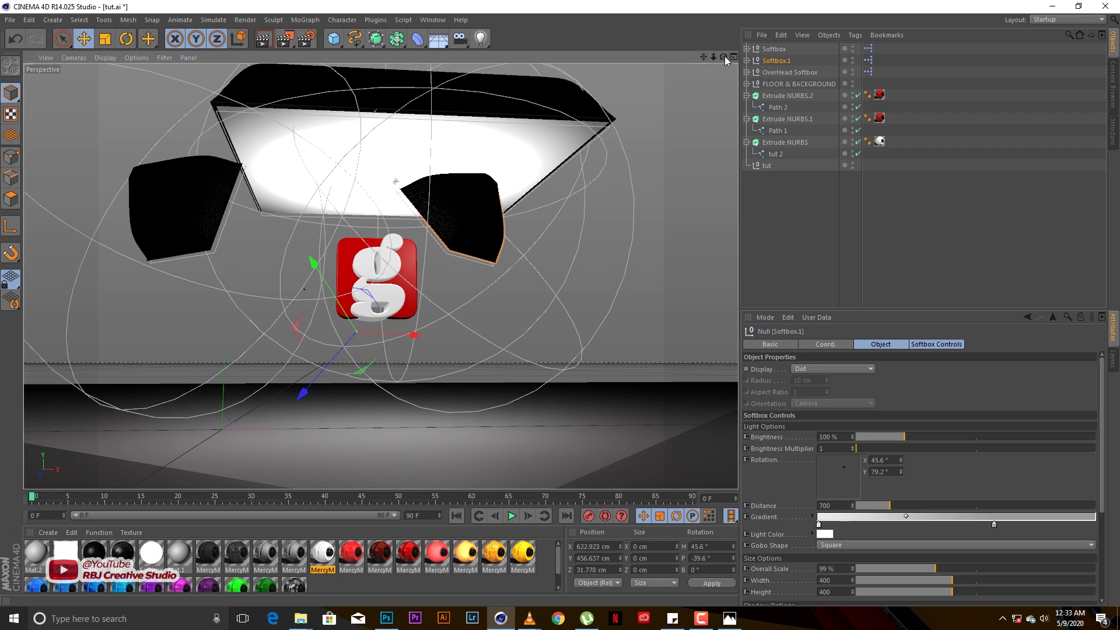
- Select the logo objects from Extrude NURBS.2 through tut and shift them together sideways to about X 246 cm
click(779, 215)
mouse_move(723, 57)
mouse_down()
mouse_move(677, 57)
mouse_move(779, 57)
mouse_move(731, 62)
mouse_up()
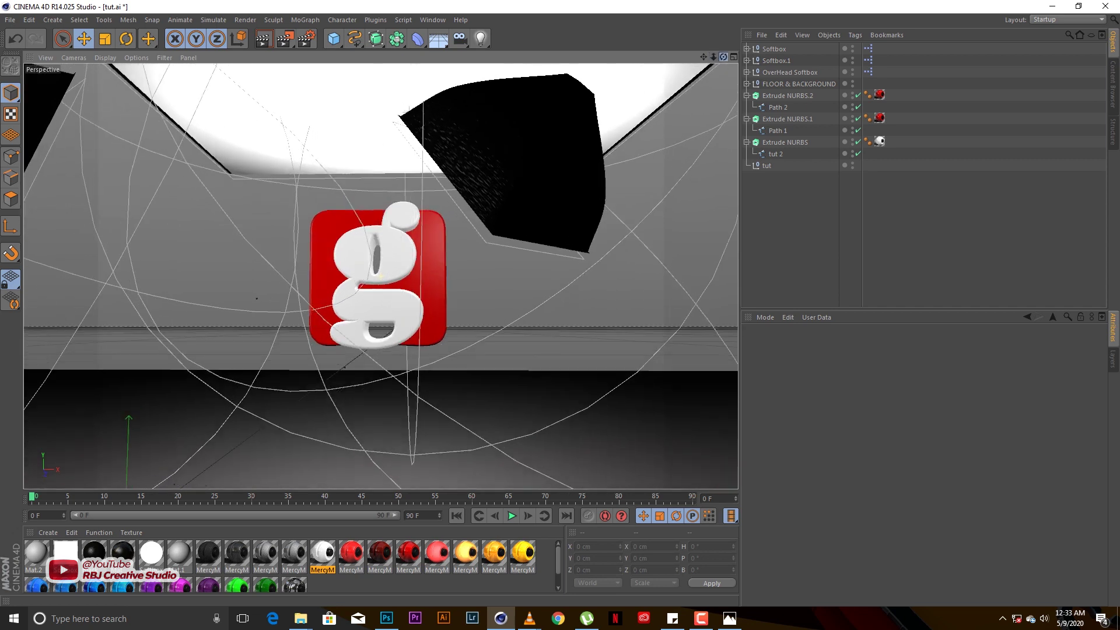
click(783, 94)
shift+click(770, 165)
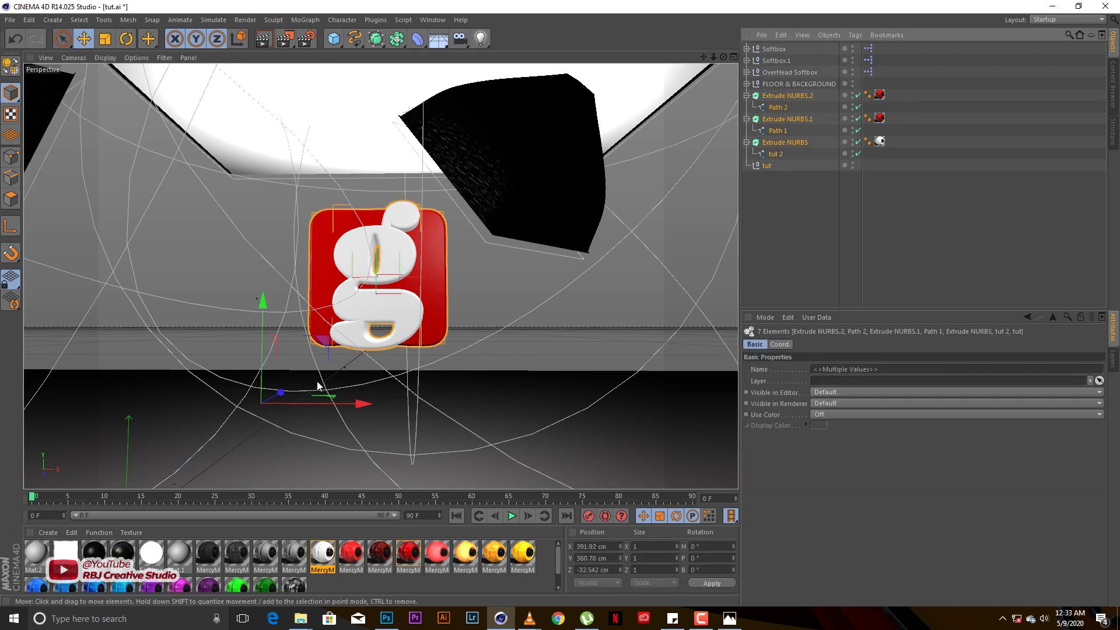
drag(363, 408, 289, 410)
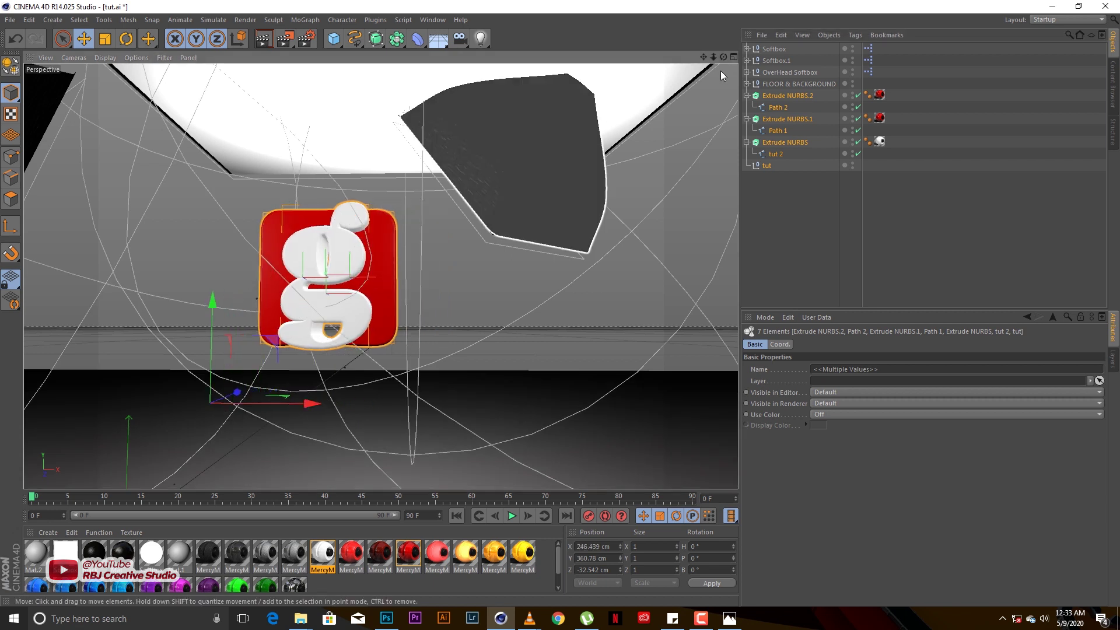
- Render the active view with the logo framed up close and deselected, continuing despite the missing softbox textures
drag(723, 57, 652, 207)
click(784, 219)
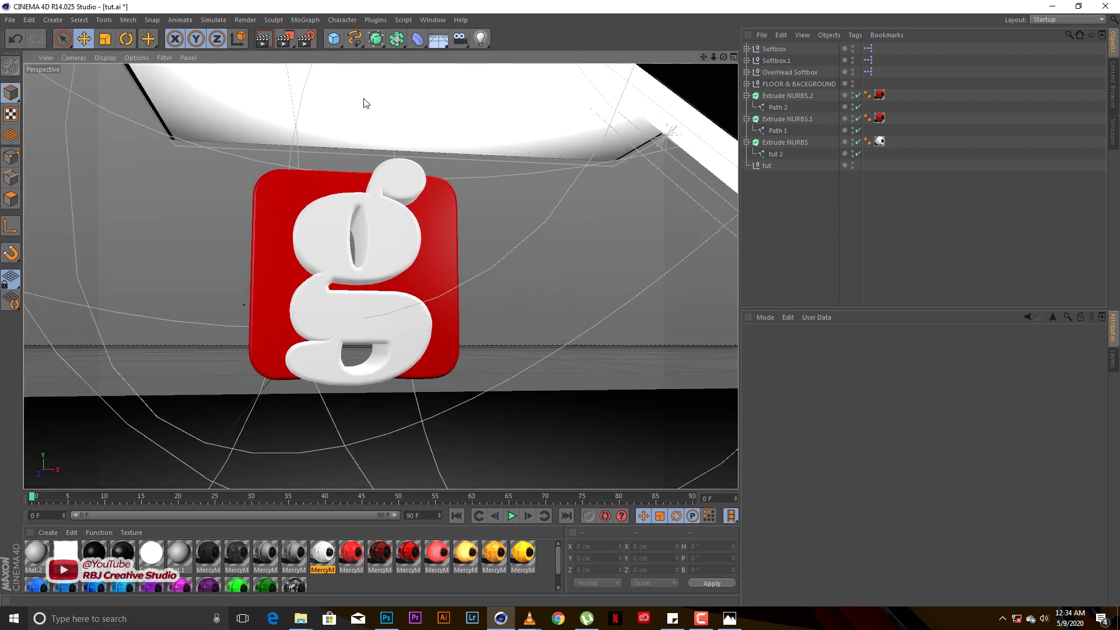
click(267, 42)
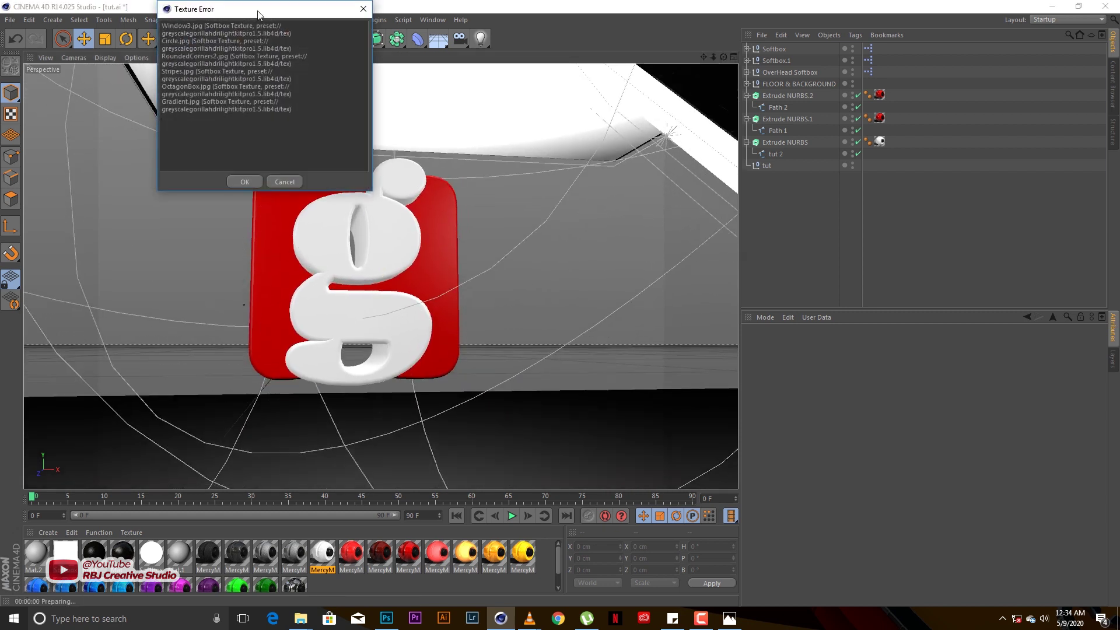
drag(259, 14, 267, 63)
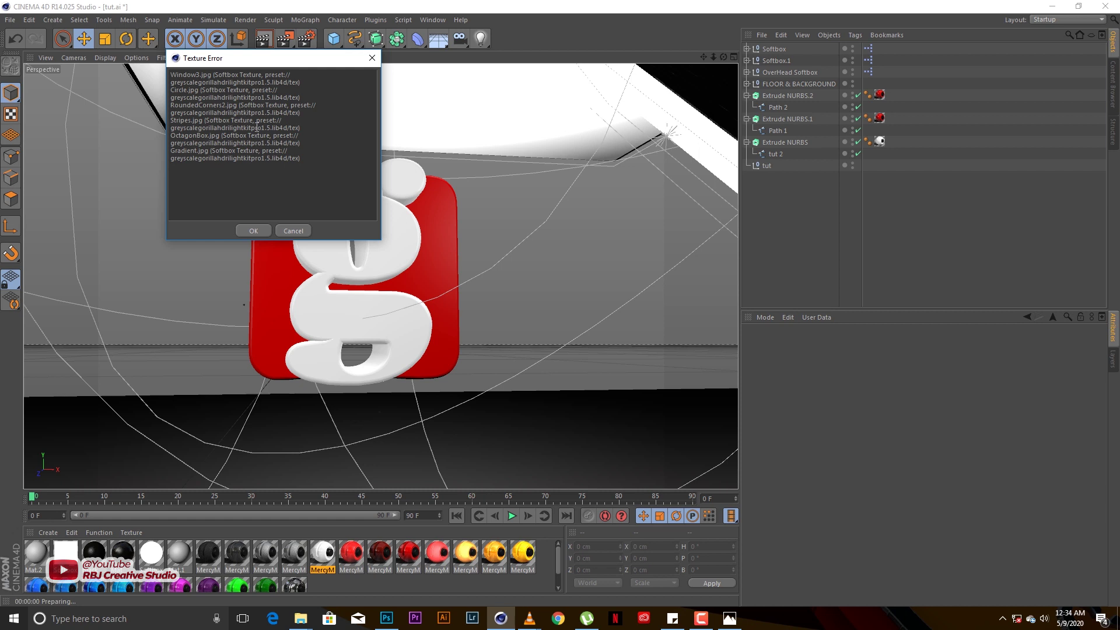
click(252, 231)
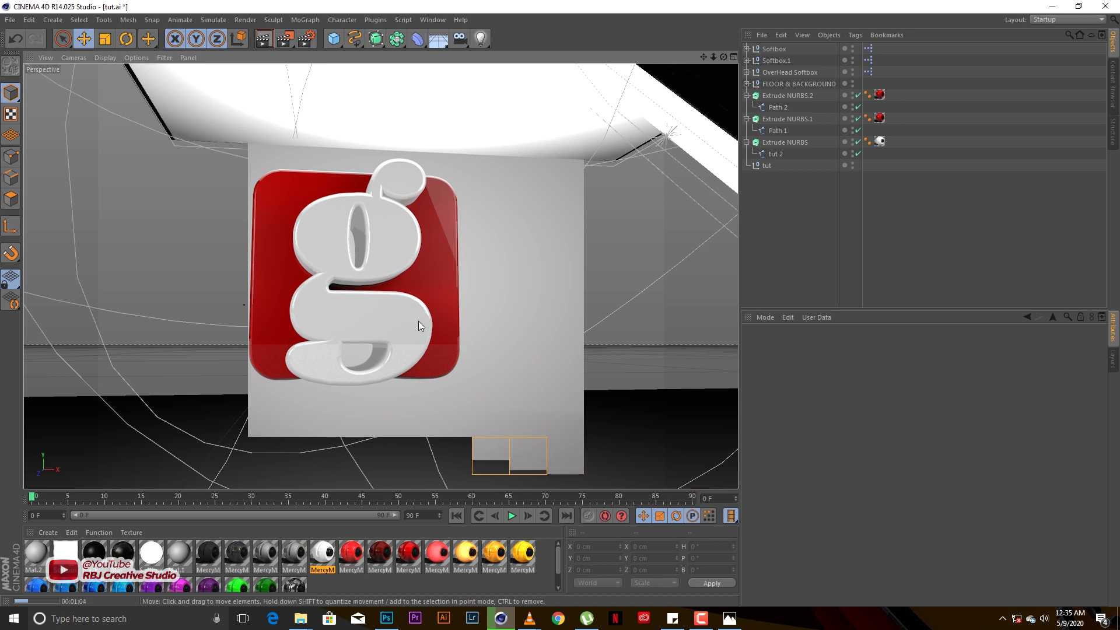
- Switch between Photoshop and Cinema 4D to compare the original flat "g" logo in the tut document with the 3D render
click(386, 619)
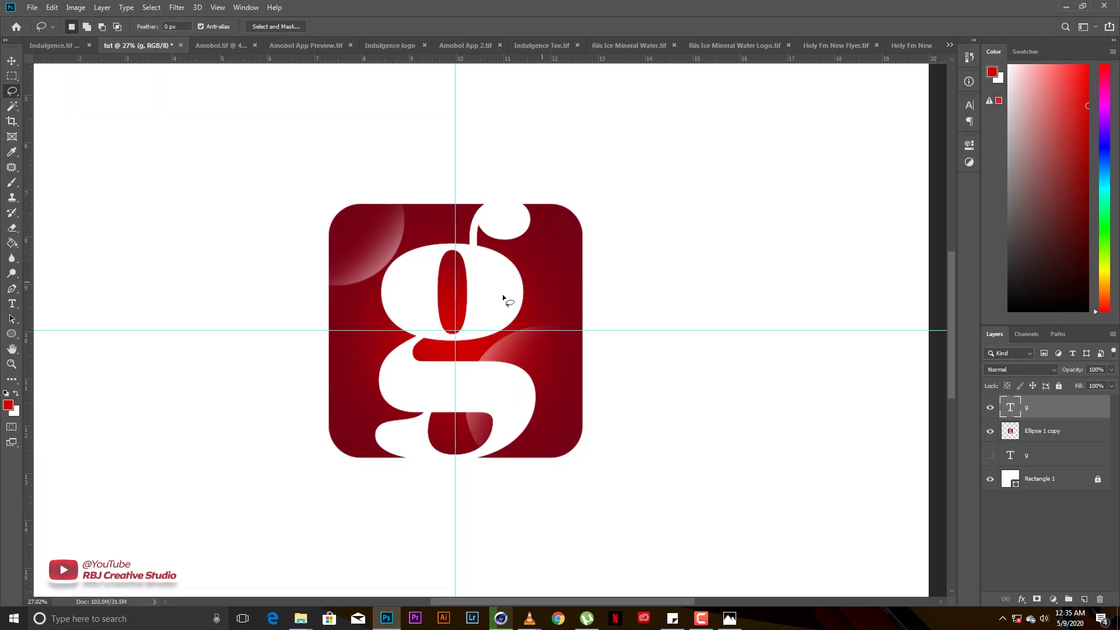
alt+scroll(467, 353, up, 1)
alt+scroll(467, 352, up, 1)
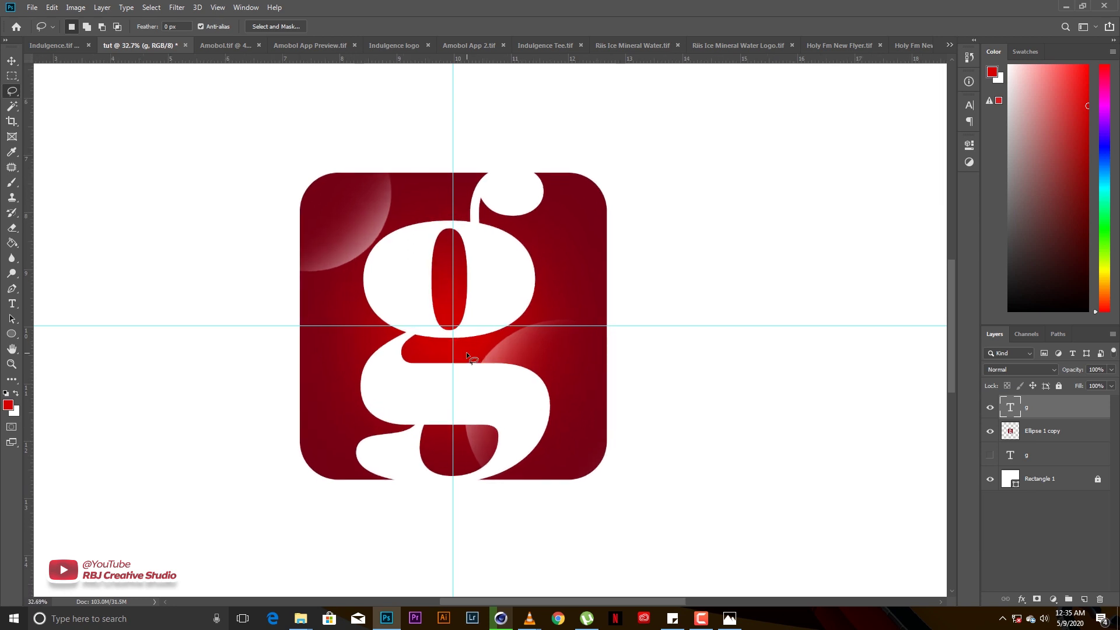
click(500, 618)
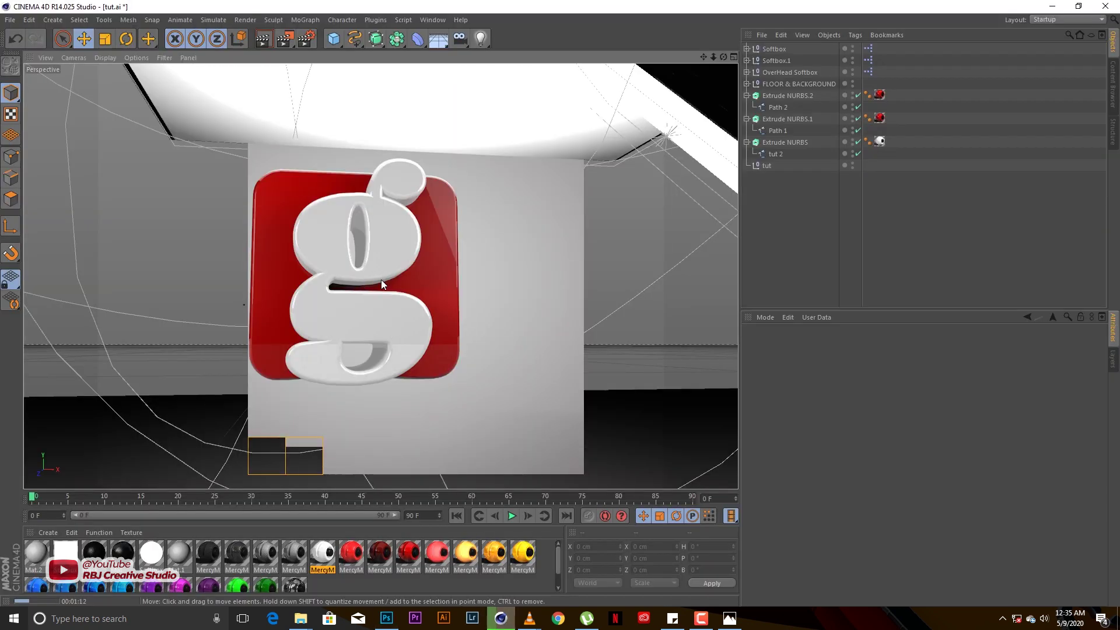
click(386, 618)
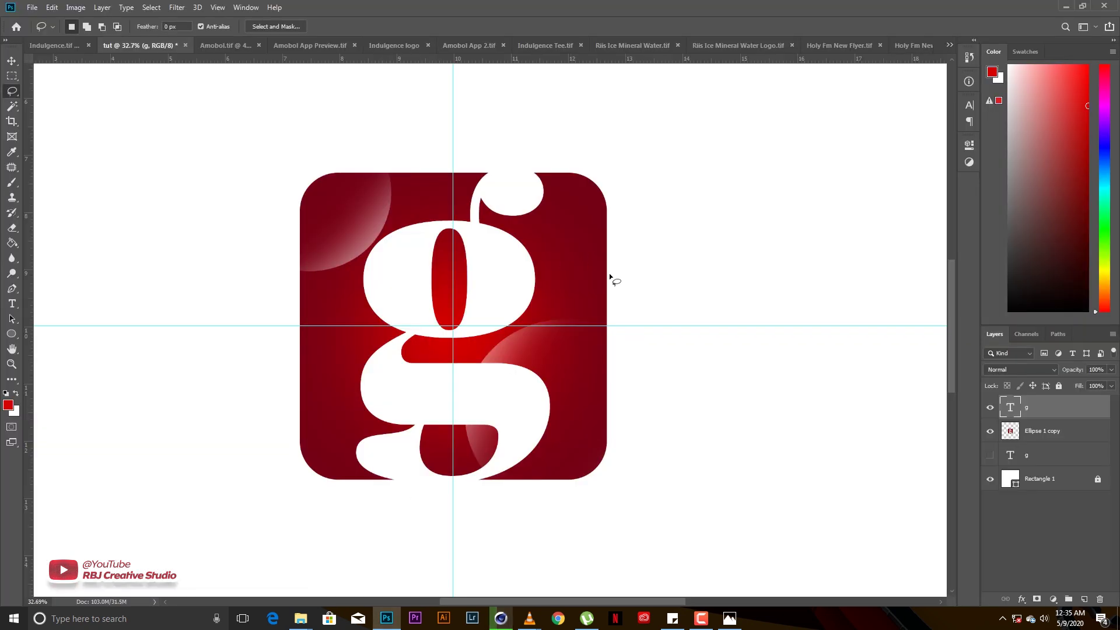